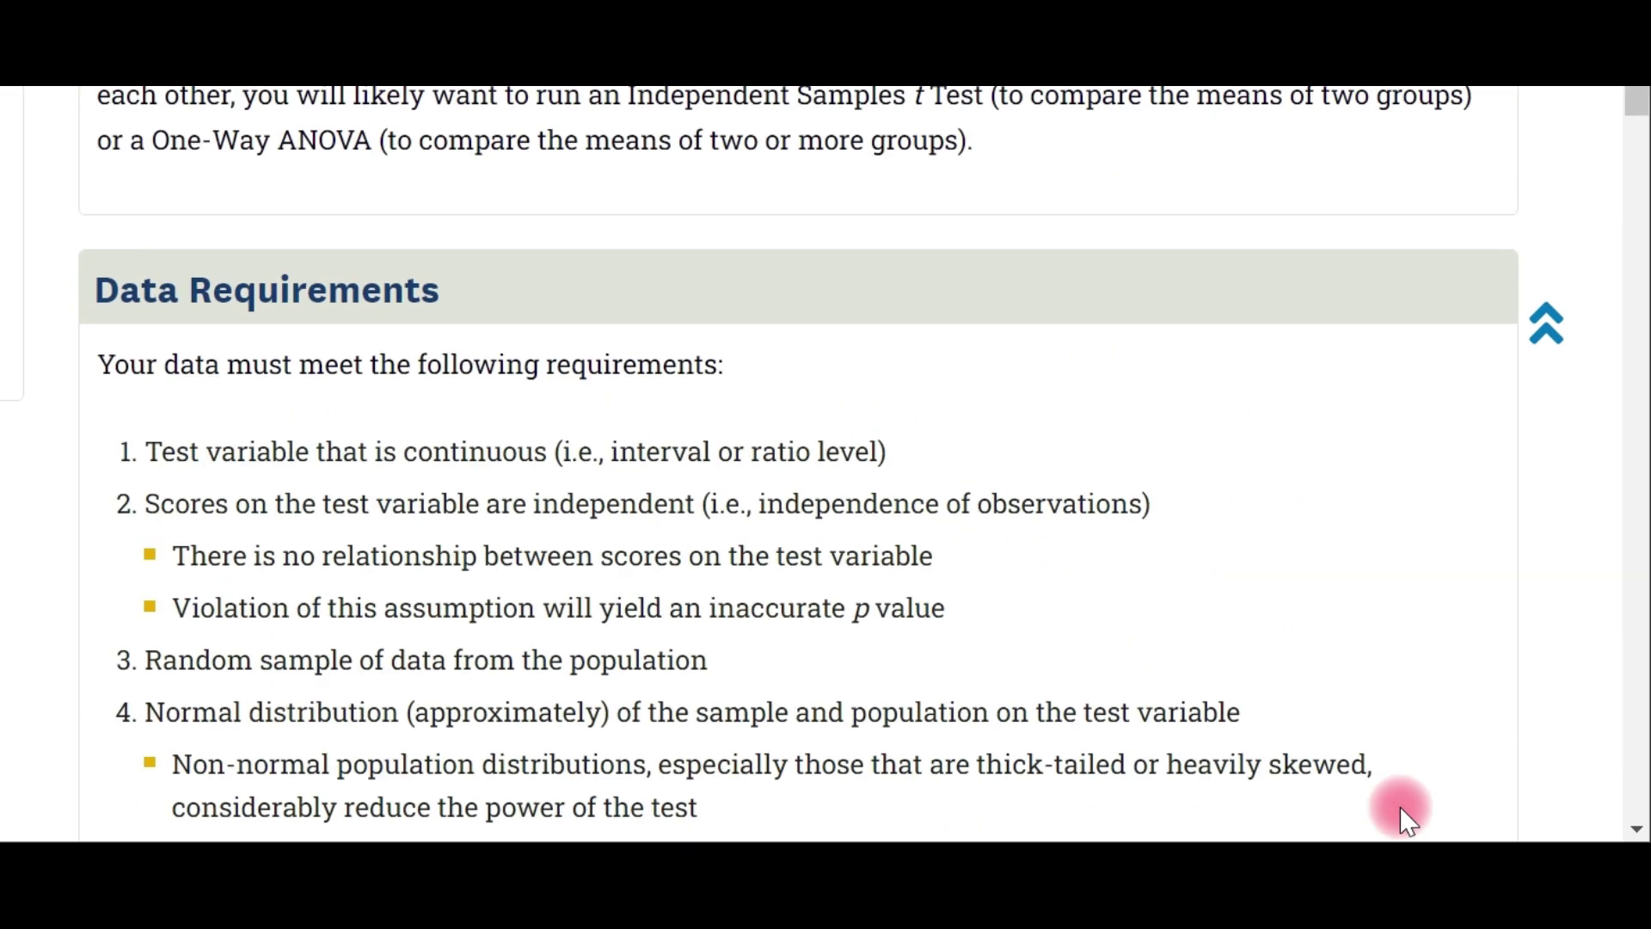
Step: Review the data requirements and the null and alternative hypotheses of the one sample t test
{"action": "scroll", "coordinate": [1407, 821], "scroll_direction": "down", "scroll_amount": 1}
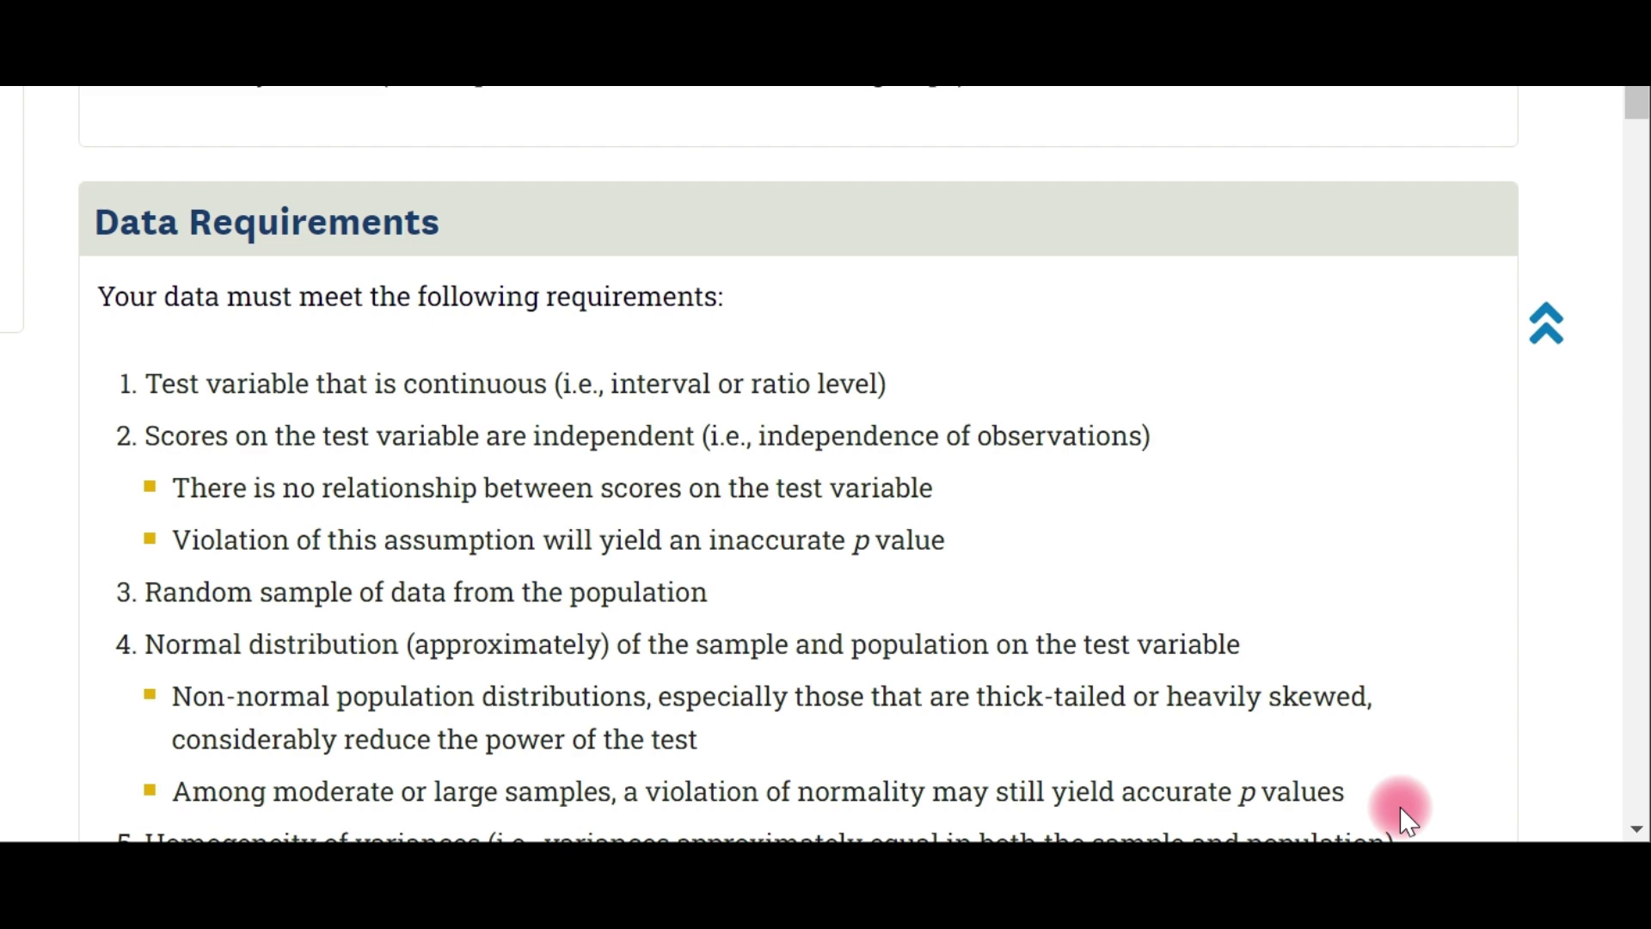
{"action": "scroll", "coordinate": [1405, 817], "scroll_direction": "down", "scroll_amount": 3}
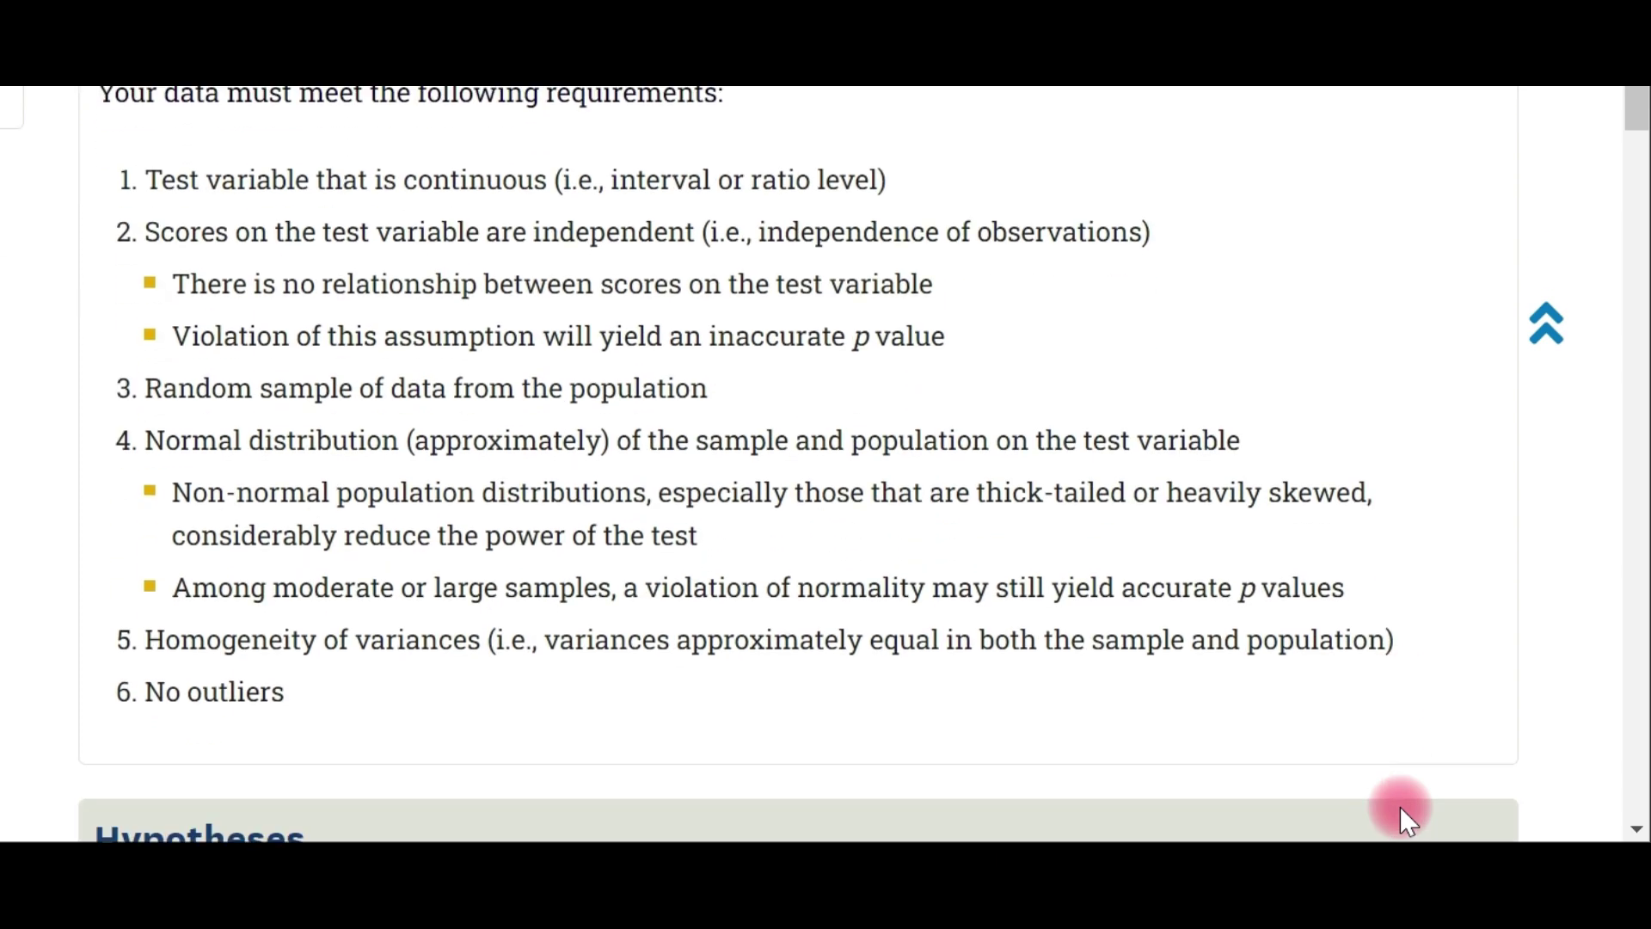
{"action": "scroll", "coordinate": [1401, 813], "scroll_direction": "down", "scroll_amount": 10}
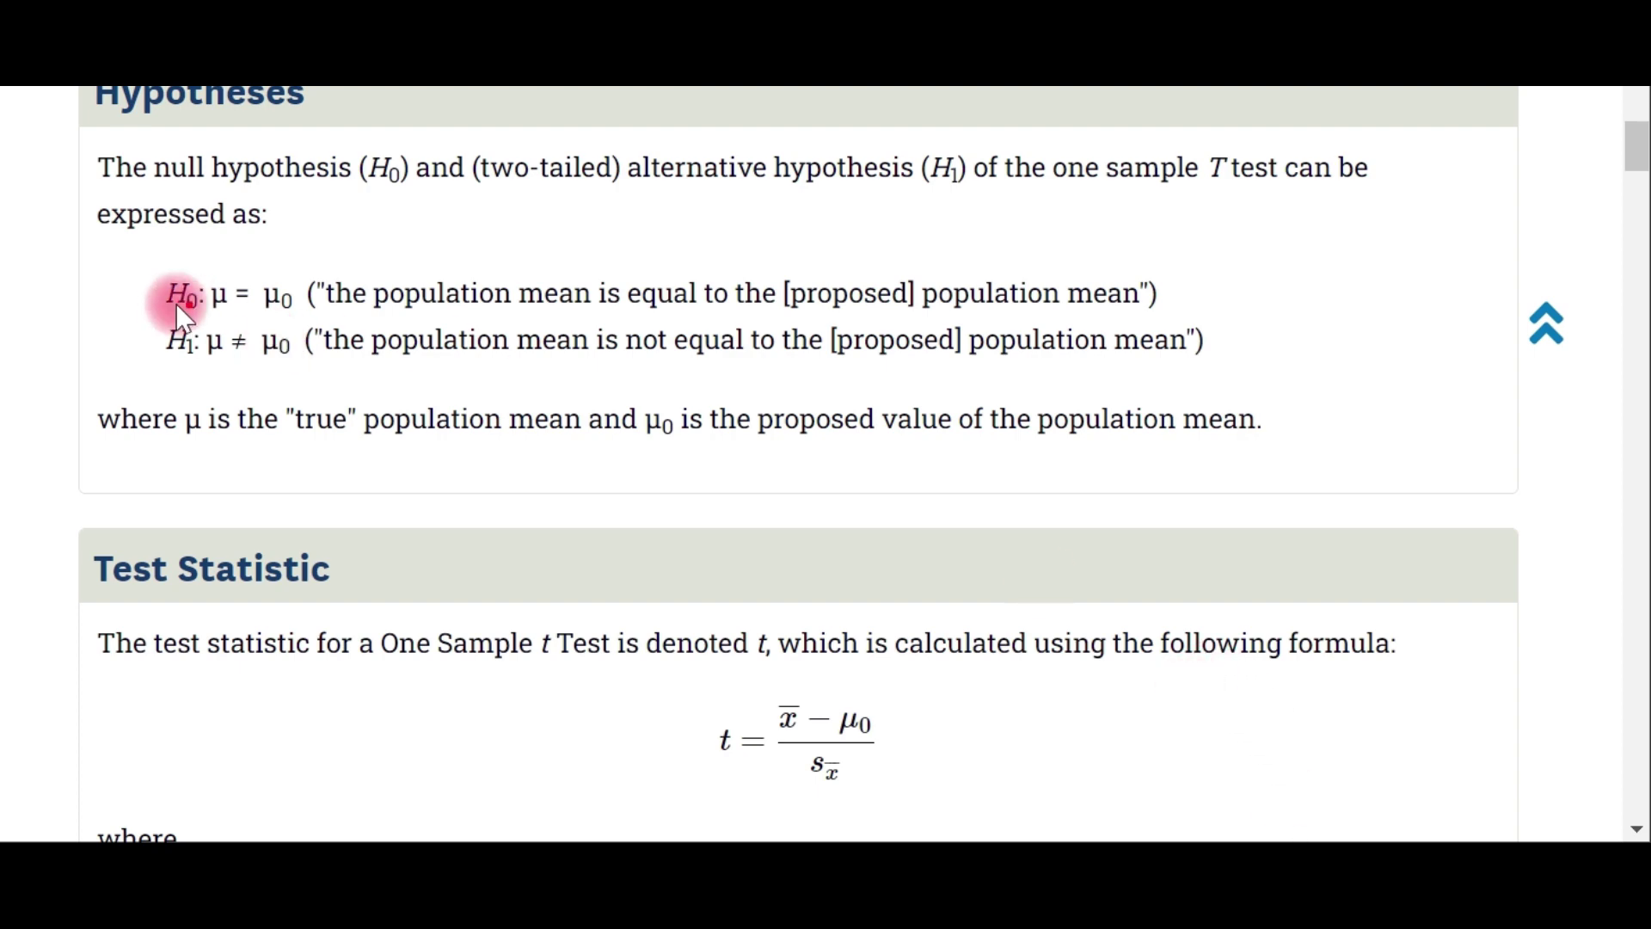
{"action": "left_click_drag", "start_coordinate": [141, 299], "coordinate": [134, 297]}
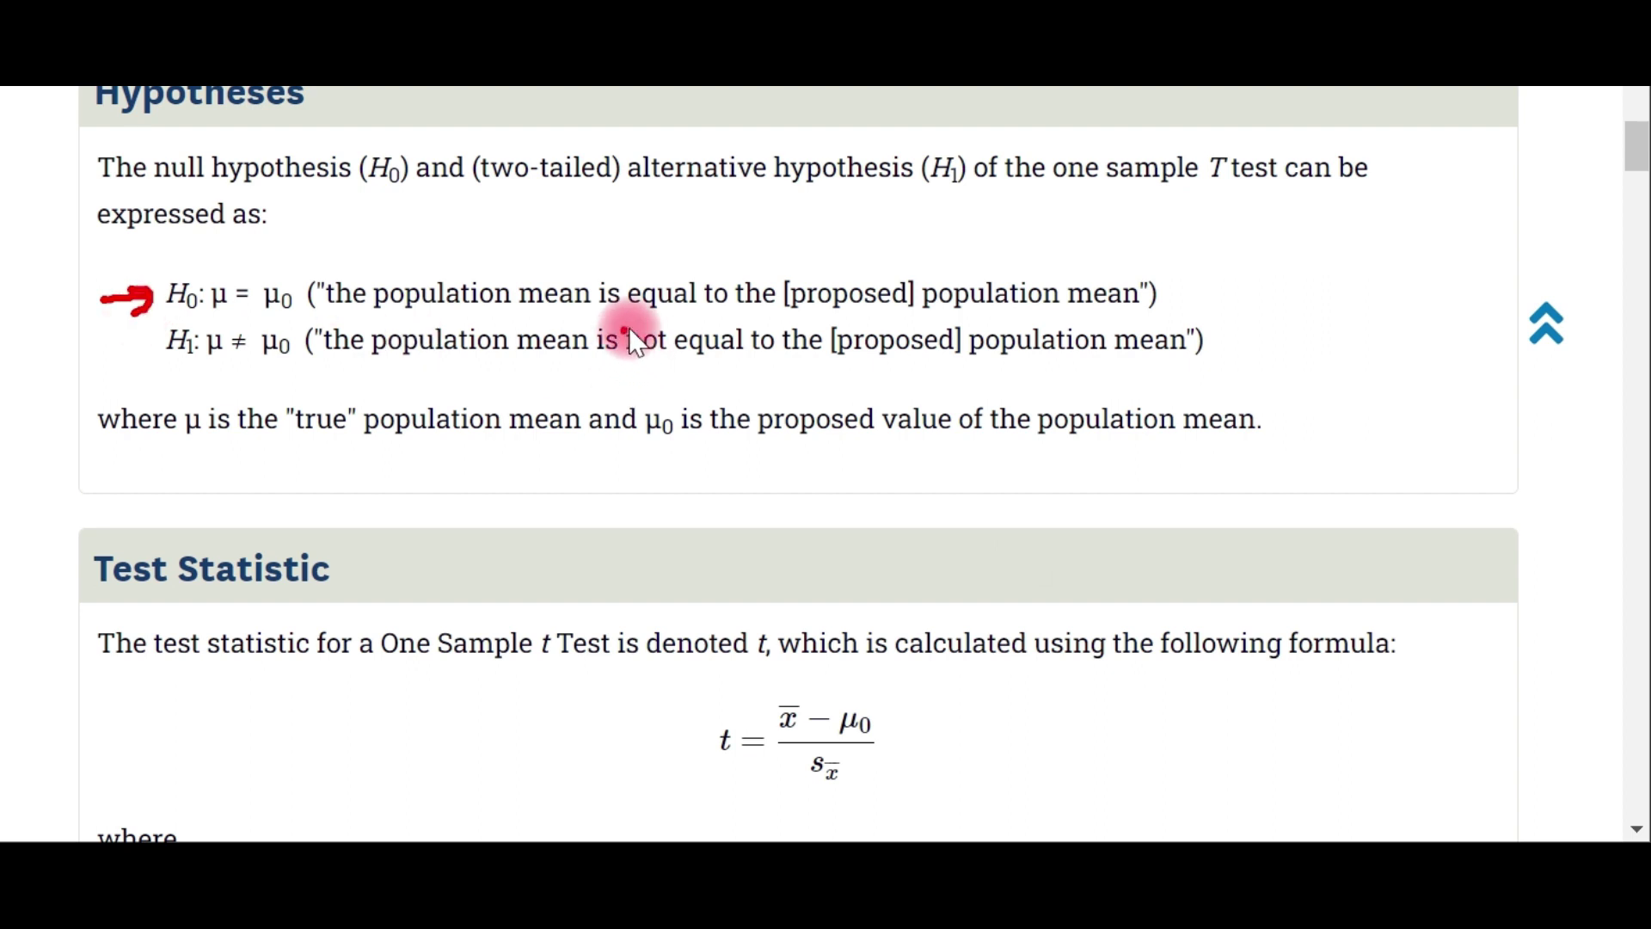
{"action": "left_click_drag", "start_coordinate": [650, 312], "coordinate": [685, 313]}
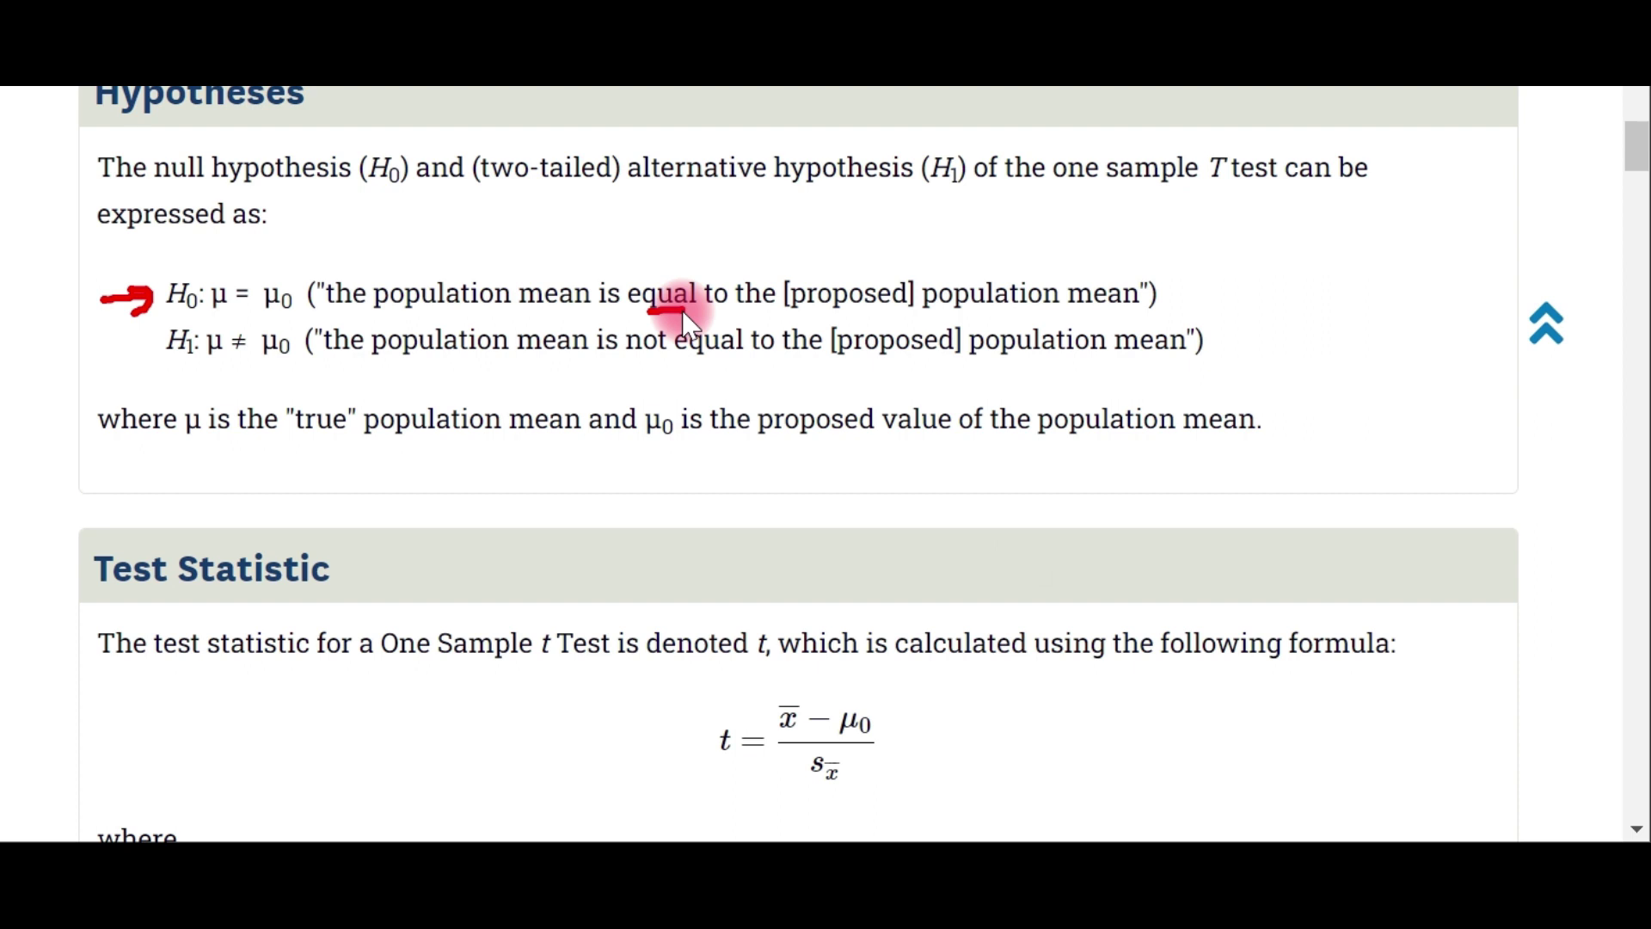
{"action": "key", "text": "e"}
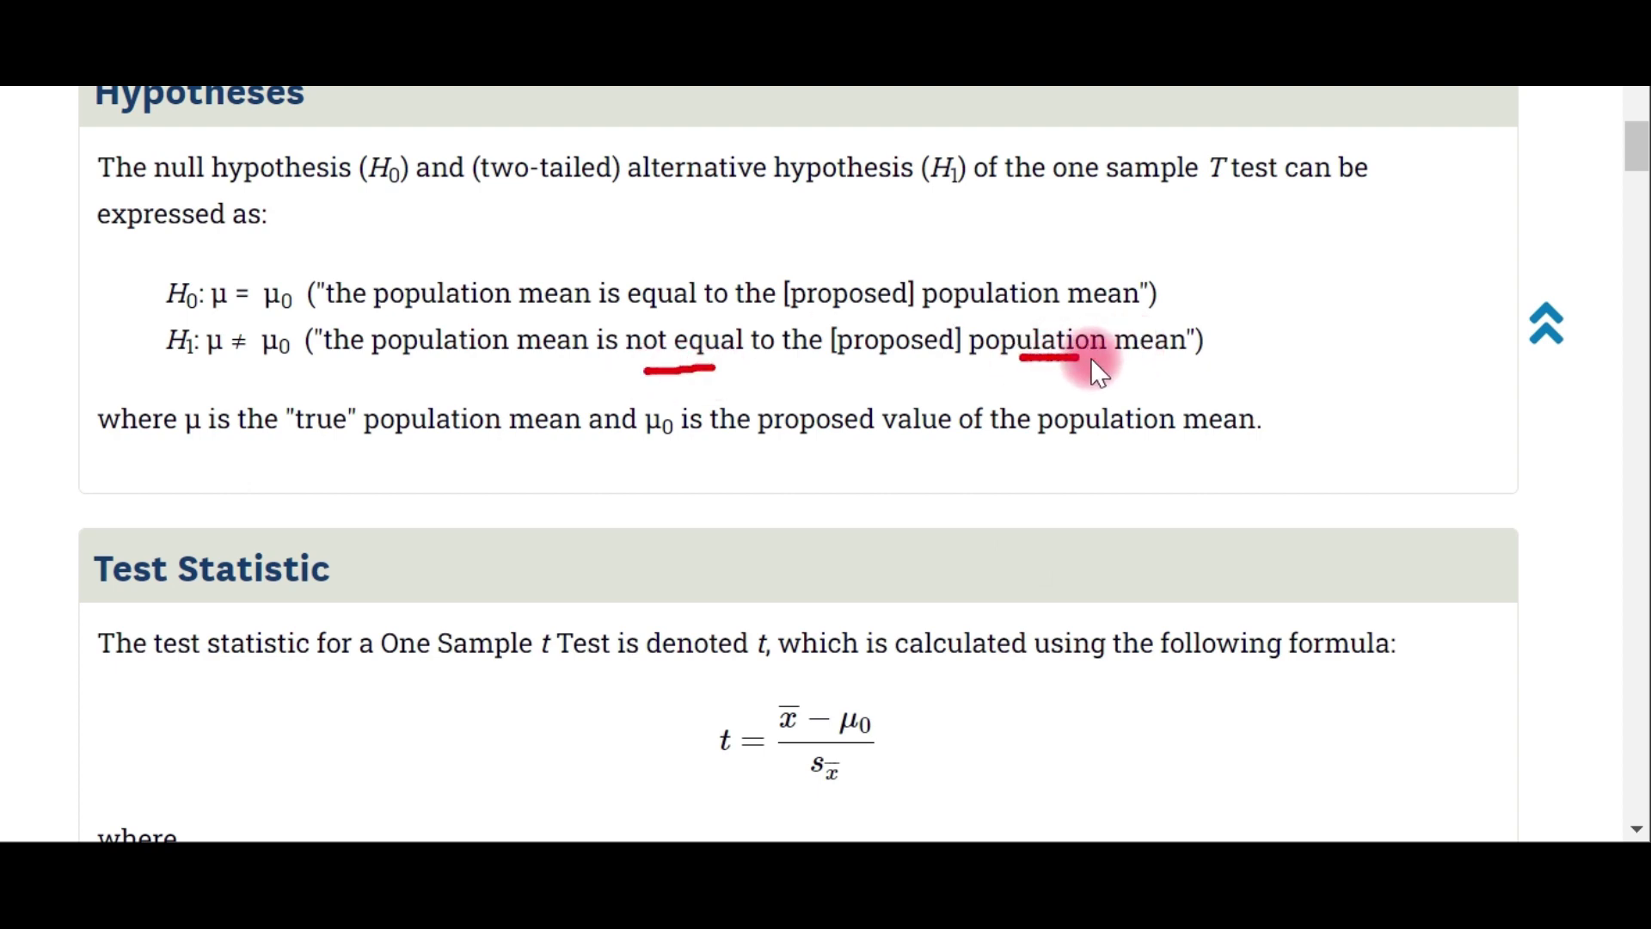
{"action": "left_click_drag", "start_coordinate": [824, 320], "coordinate": [957, 316]}
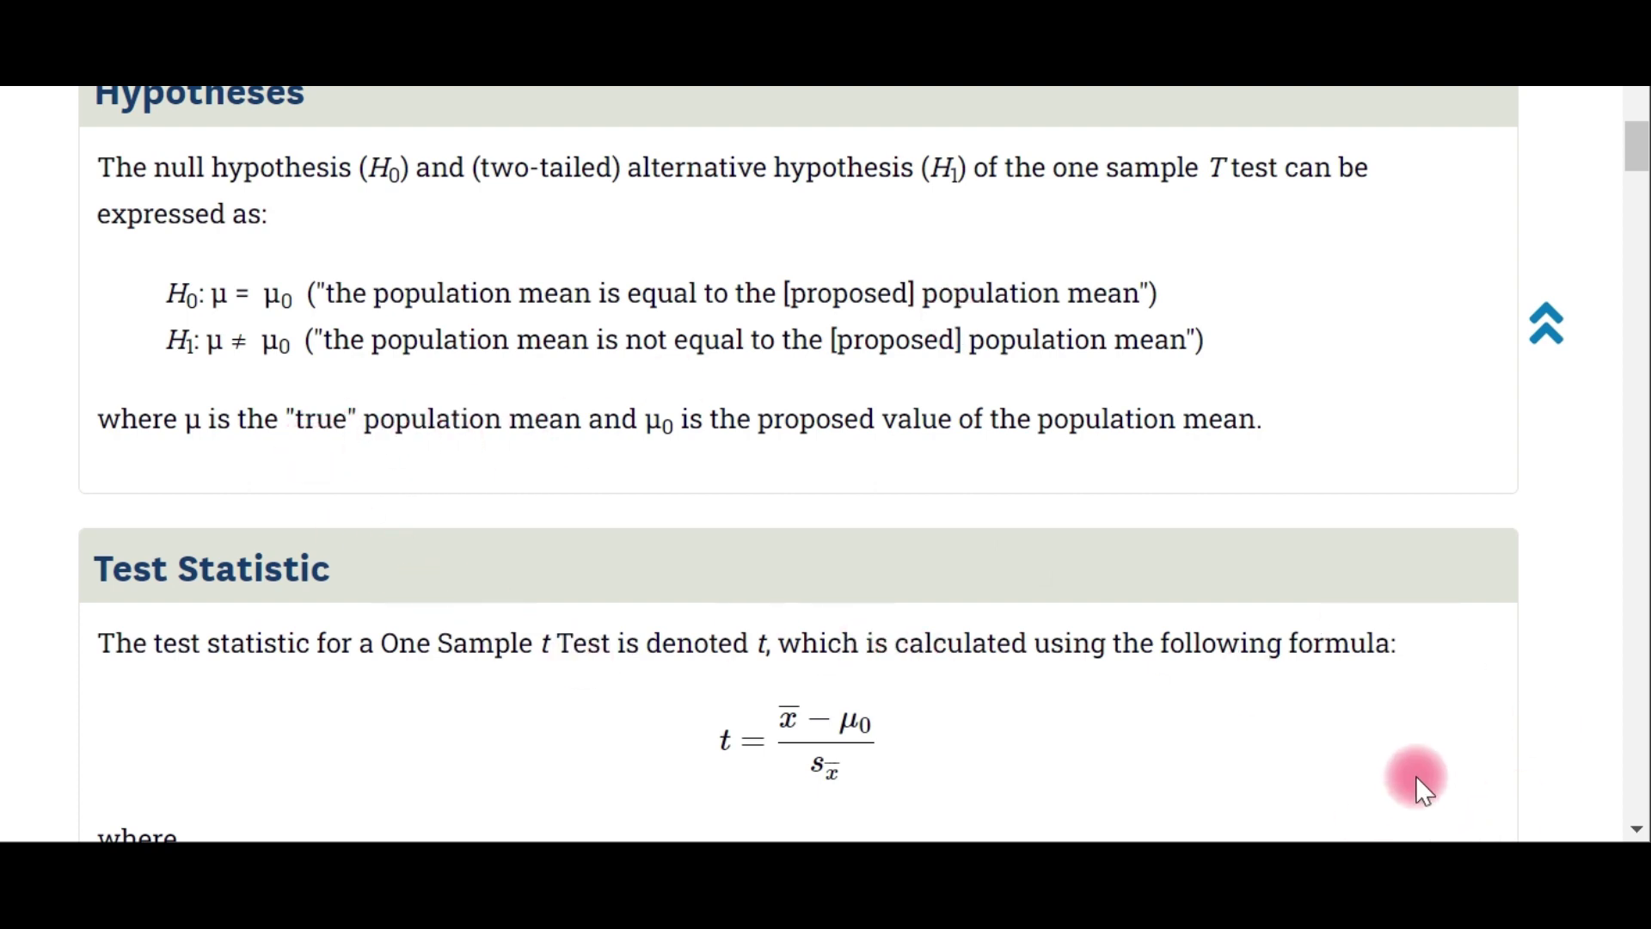
Step: Examine the Test Statistic section's t formula, the standard error formula and the definitions of their terms
{"action": "scroll", "coordinate": [1417, 778], "scroll_direction": "down", "scroll_amount": 4}
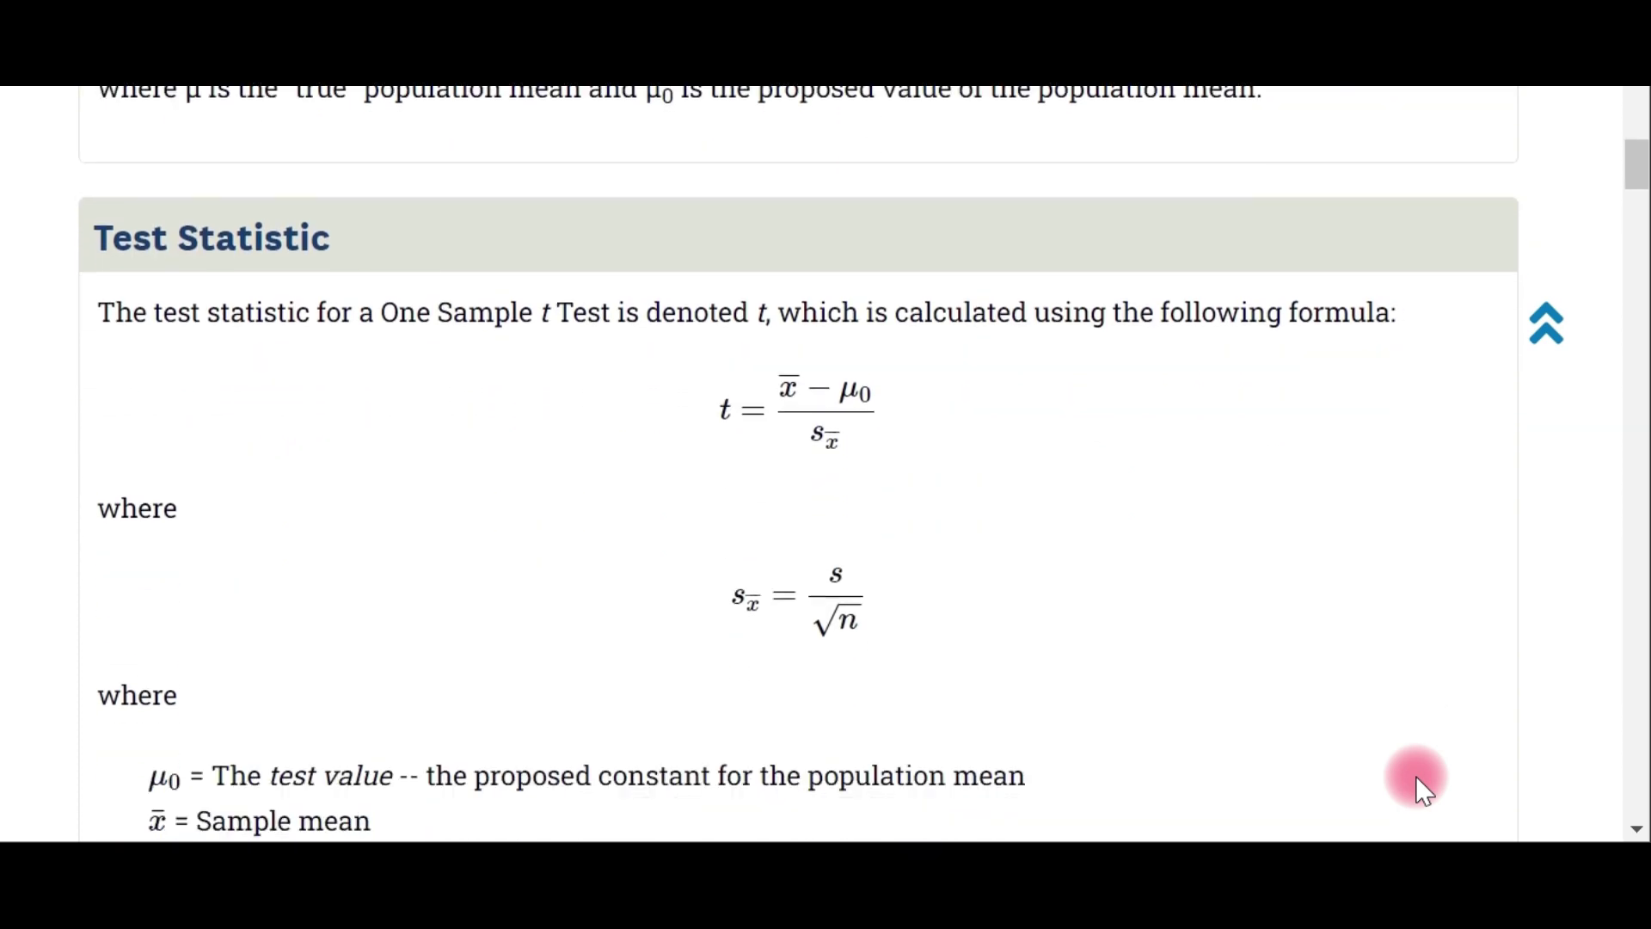
{"action": "scroll", "coordinate": [1424, 790], "scroll_direction": "down", "scroll_amount": 1}
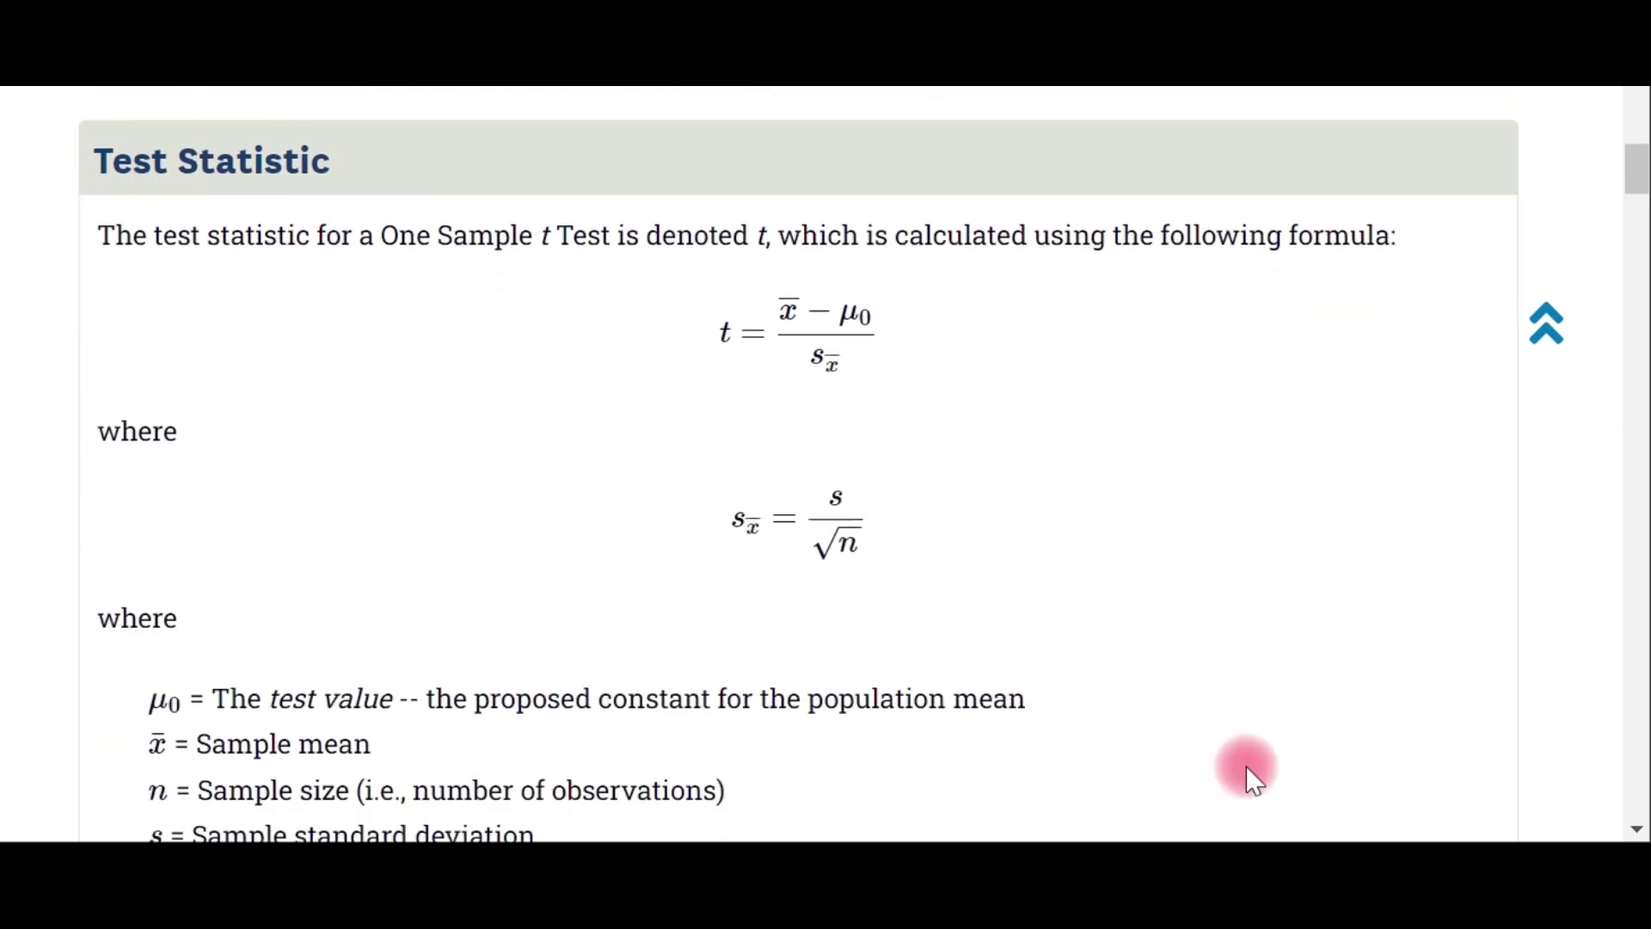
{"action": "left_click_drag", "start_coordinate": [642, 361], "coordinate": [712, 338]}
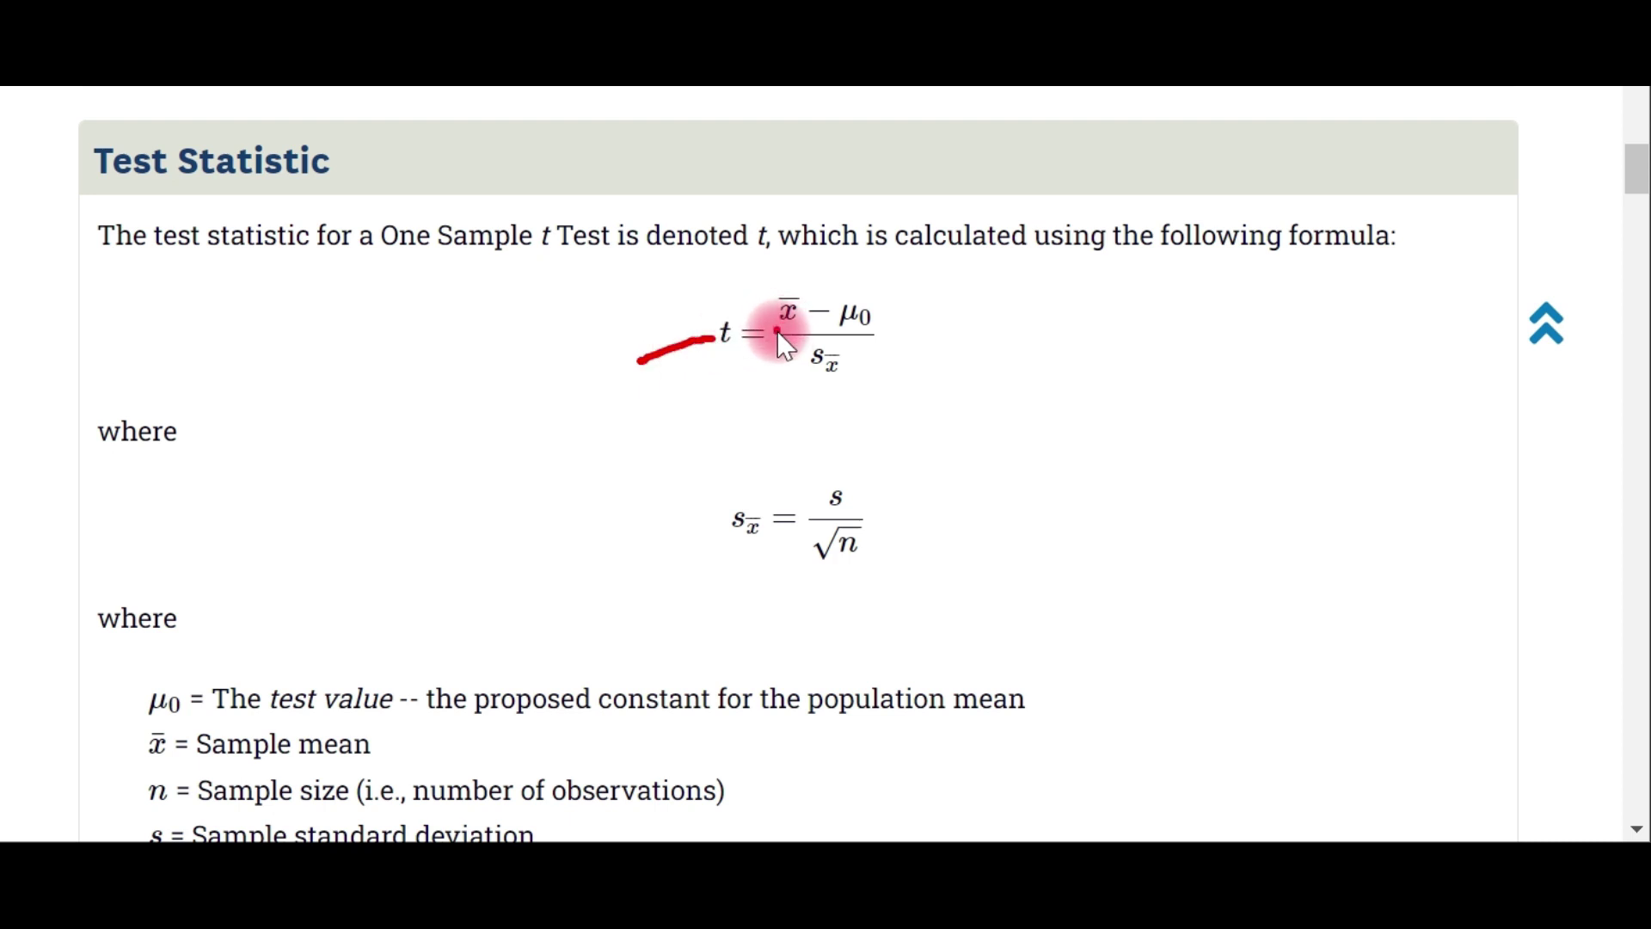
{"action": "mouse_move", "coordinate": [808, 331]}
{"action": "left_mouse_down"}
{"action": "mouse_move", "coordinate": [781, 266]}
{"action": "mouse_move", "coordinate": [761, 337]}
{"action": "left_mouse_up"}
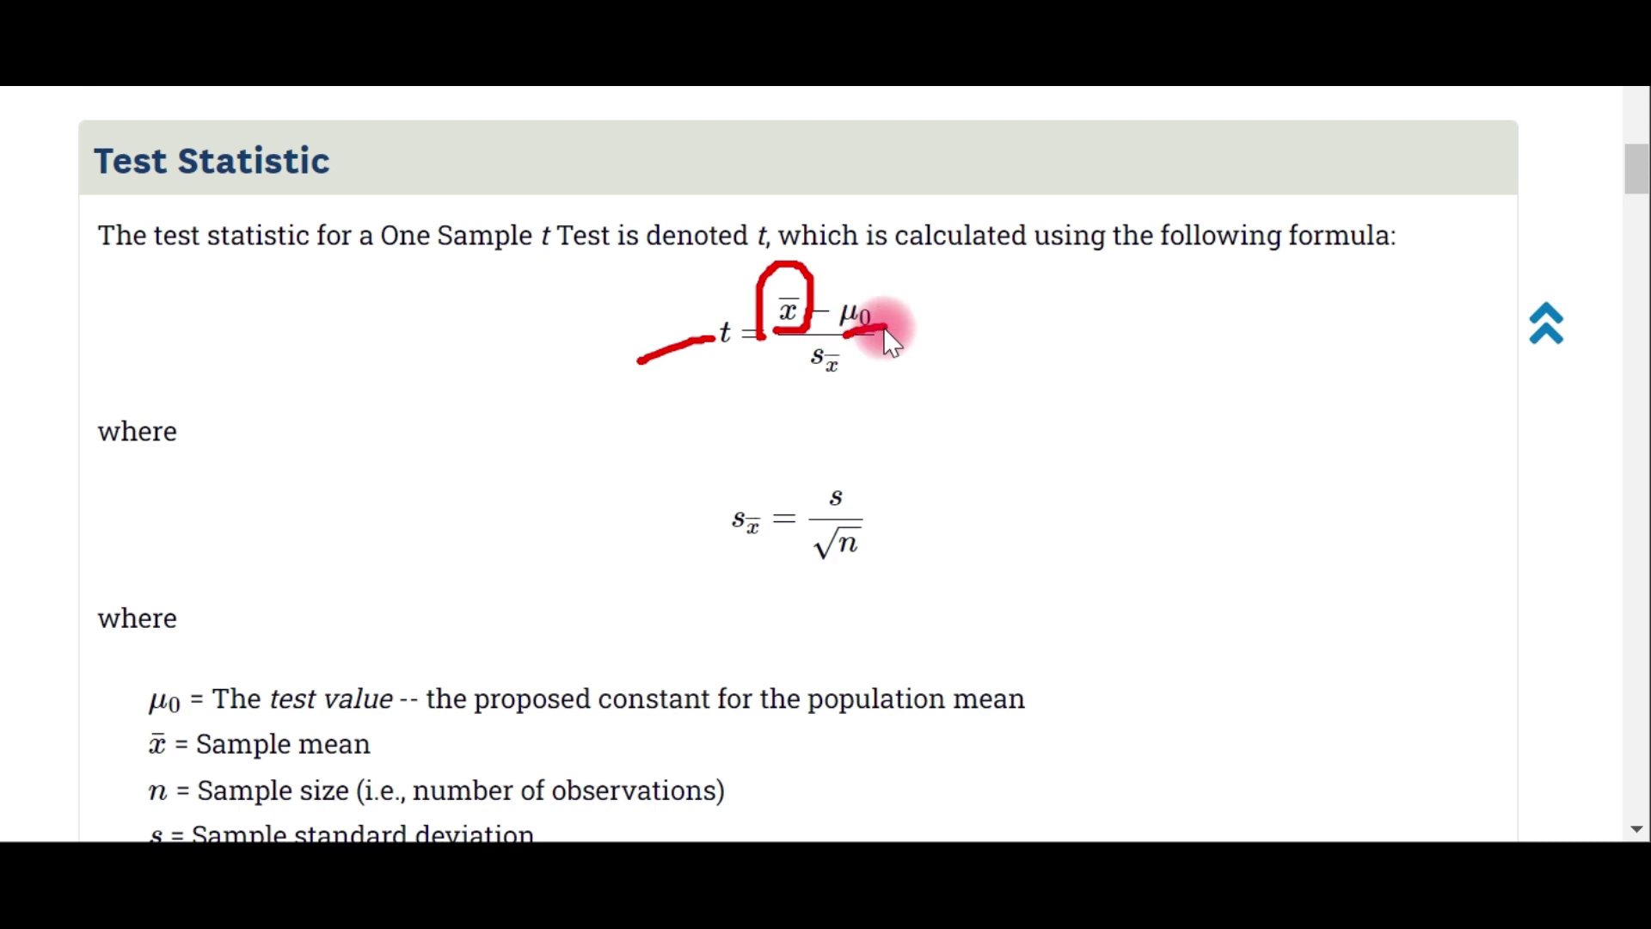
{"action": "left_click_drag", "start_coordinate": [793, 397], "coordinate": [848, 387]}
{"action": "left_click", "coordinate": [719, 545]}
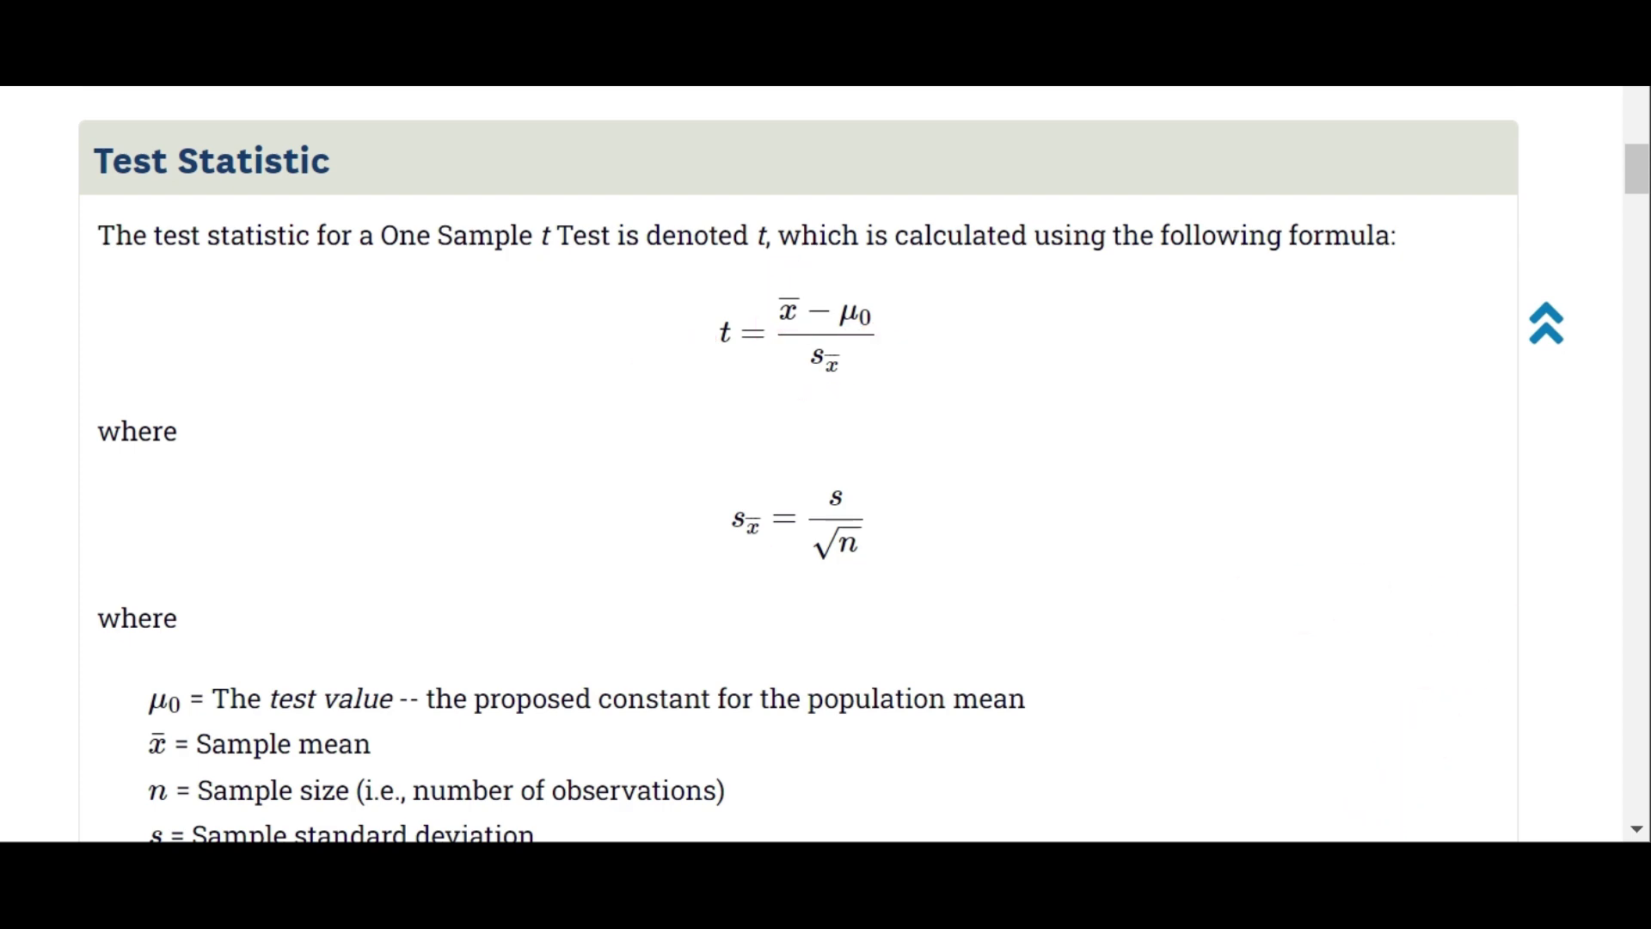
{"action": "left_click", "coordinate": [1301, 615]}
{"action": "scroll", "coordinate": [1303, 619], "scroll_direction": "down", "scroll_amount": 4}
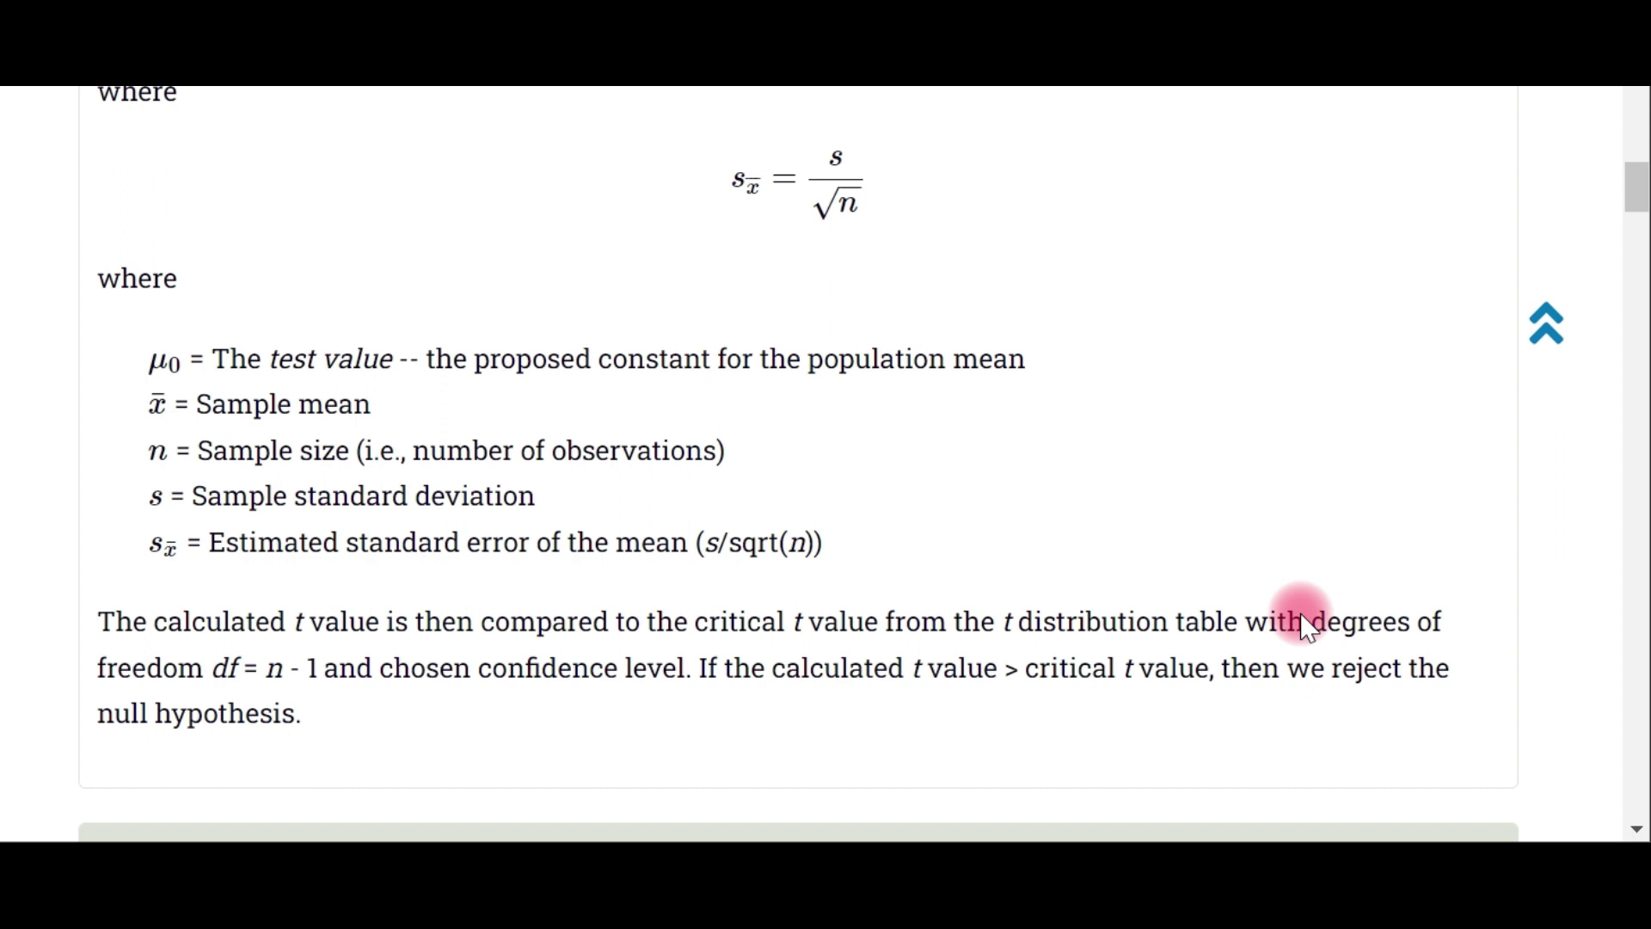
Step: Read the example's problem statement on mean student height and its null and alternative hypotheses
{"action": "scroll", "coordinate": [826, 464], "scroll_direction": "down", "scroll_amount": 6}
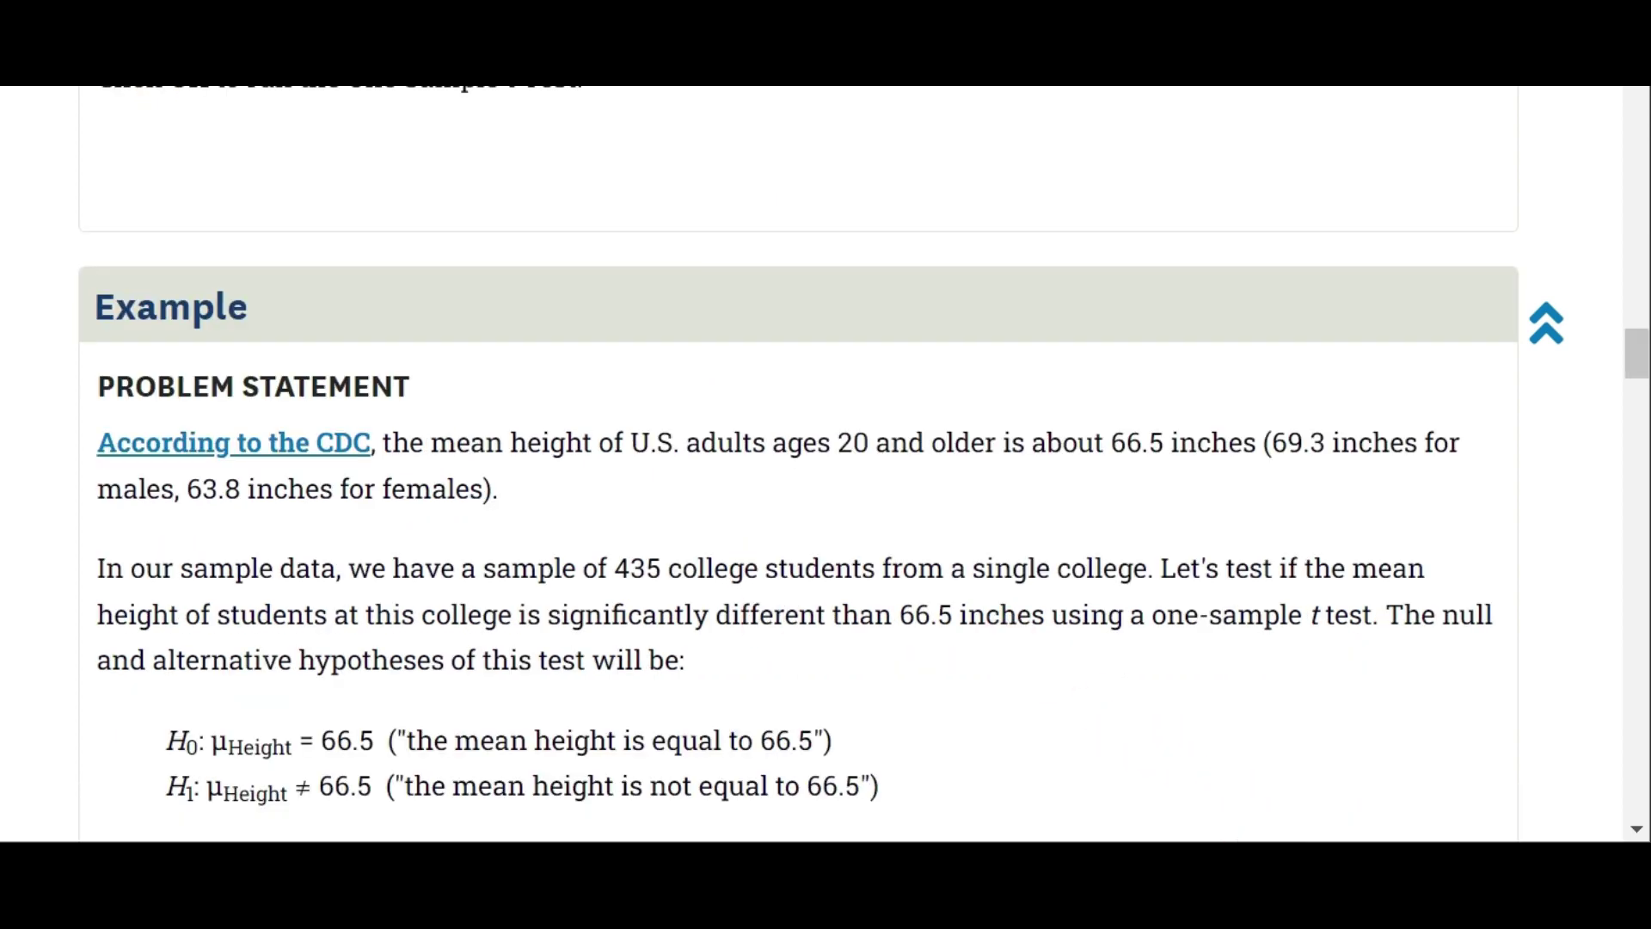
{"action": "left_click_drag", "start_coordinate": [88, 340], "coordinate": [228, 342]}
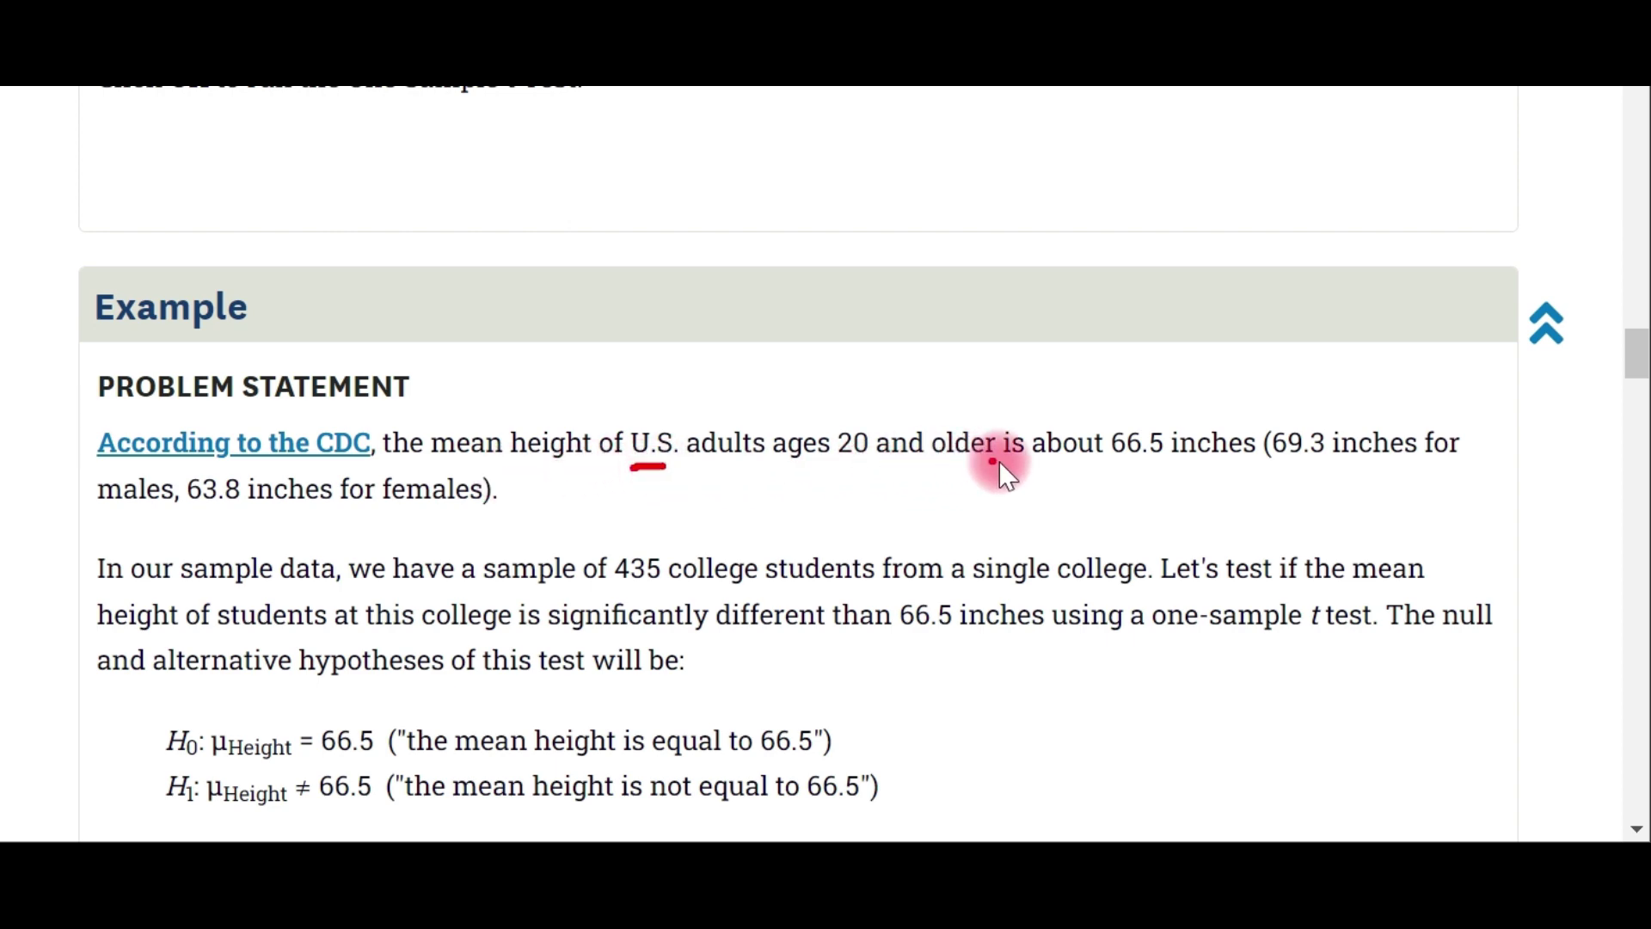
{"action": "left_click_drag", "start_coordinate": [1108, 471], "coordinate": [1173, 471]}
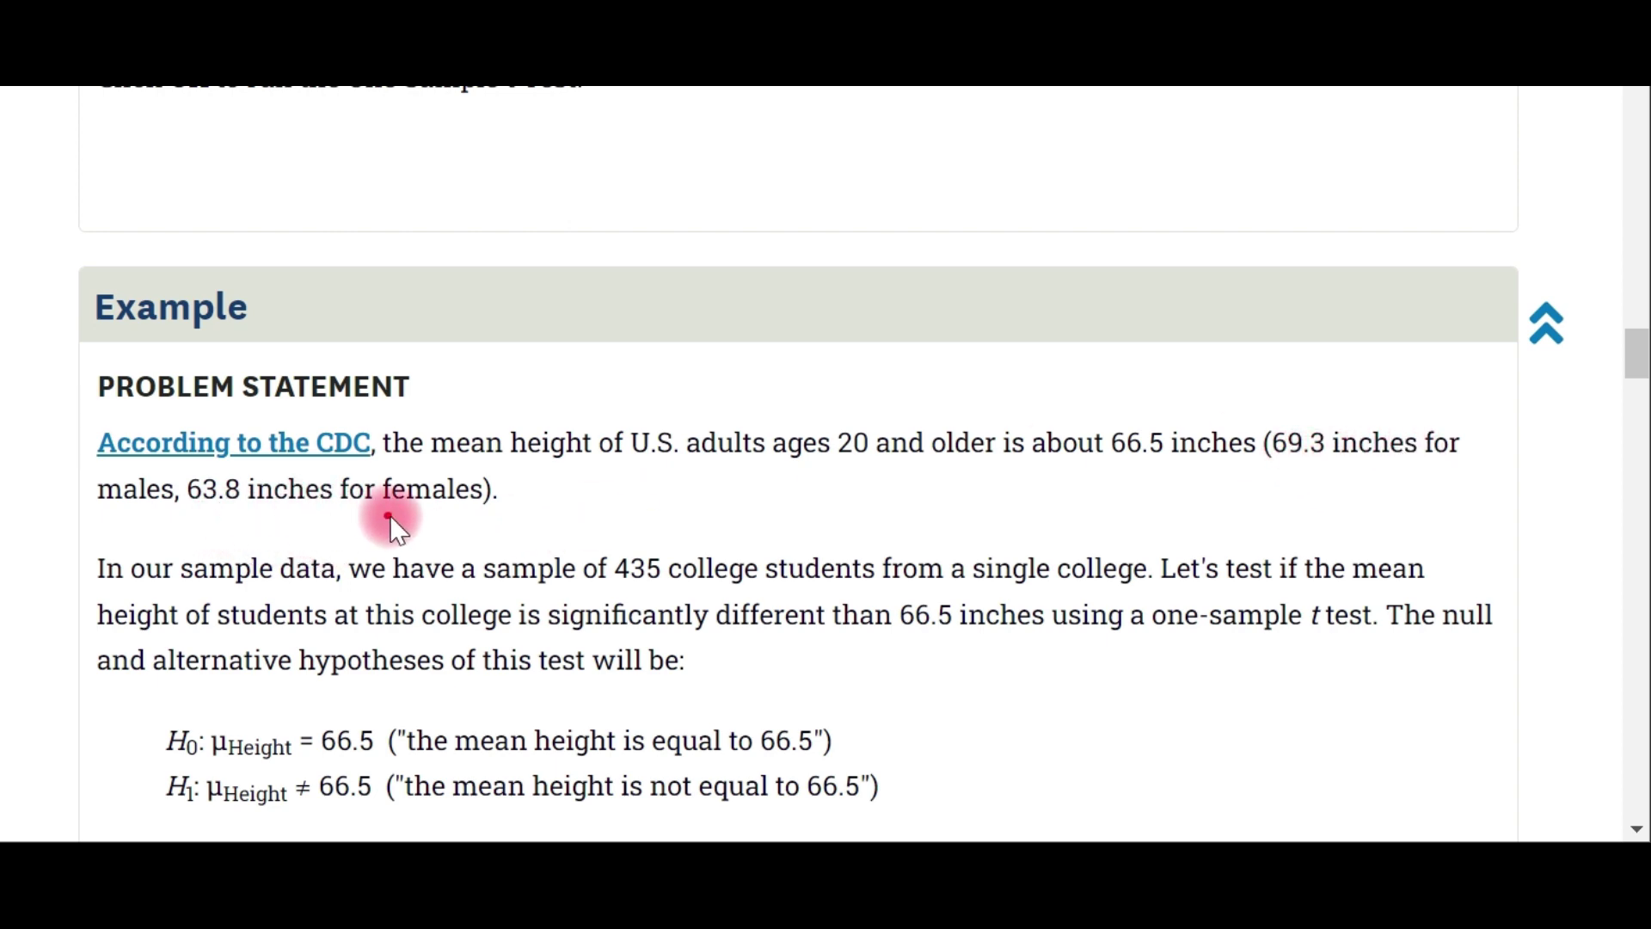
{"action": "left_click_drag", "start_coordinate": [401, 515], "coordinate": [434, 514]}
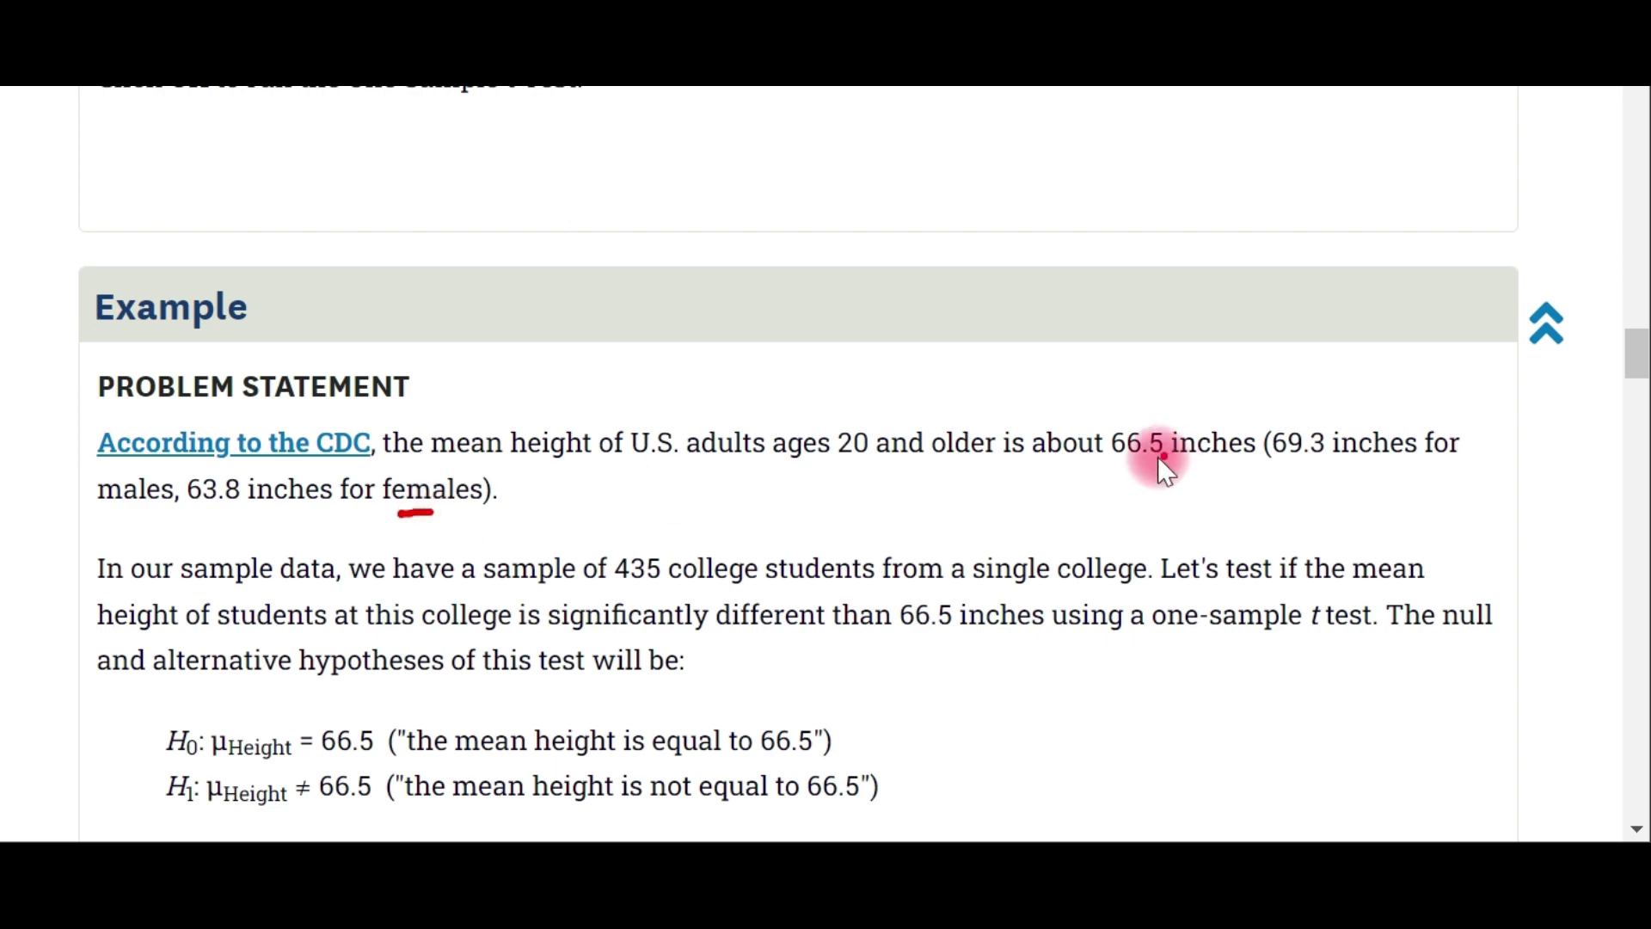
{"action": "mouse_move", "coordinate": [1104, 460]}
{"action": "left_mouse_down"}
{"action": "mouse_move", "coordinate": [1254, 442]}
{"action": "mouse_move", "coordinate": [1118, 383]}
{"action": "left_mouse_up"}
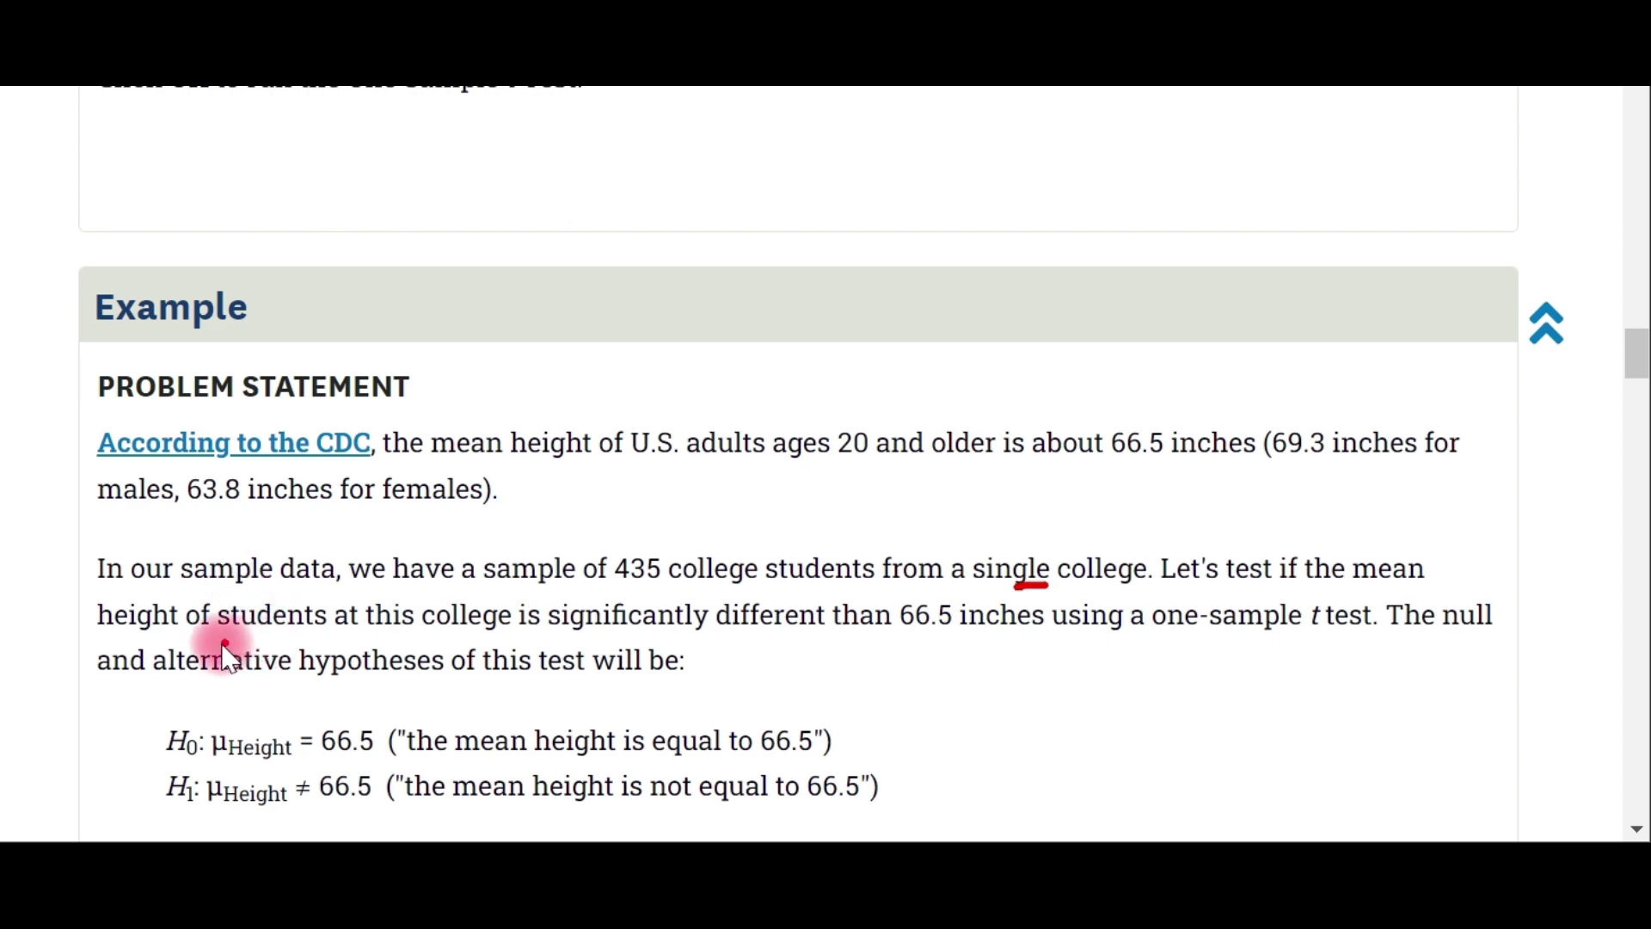
{"action": "left_click_drag", "start_coordinate": [648, 638], "coordinate": [730, 638]}
{"action": "mouse_move", "coordinate": [931, 640]}
{"action": "left_mouse_down"}
{"action": "mouse_move", "coordinate": [911, 640]}
{"action": "mouse_move", "coordinate": [972, 640]}
{"action": "left_mouse_up"}
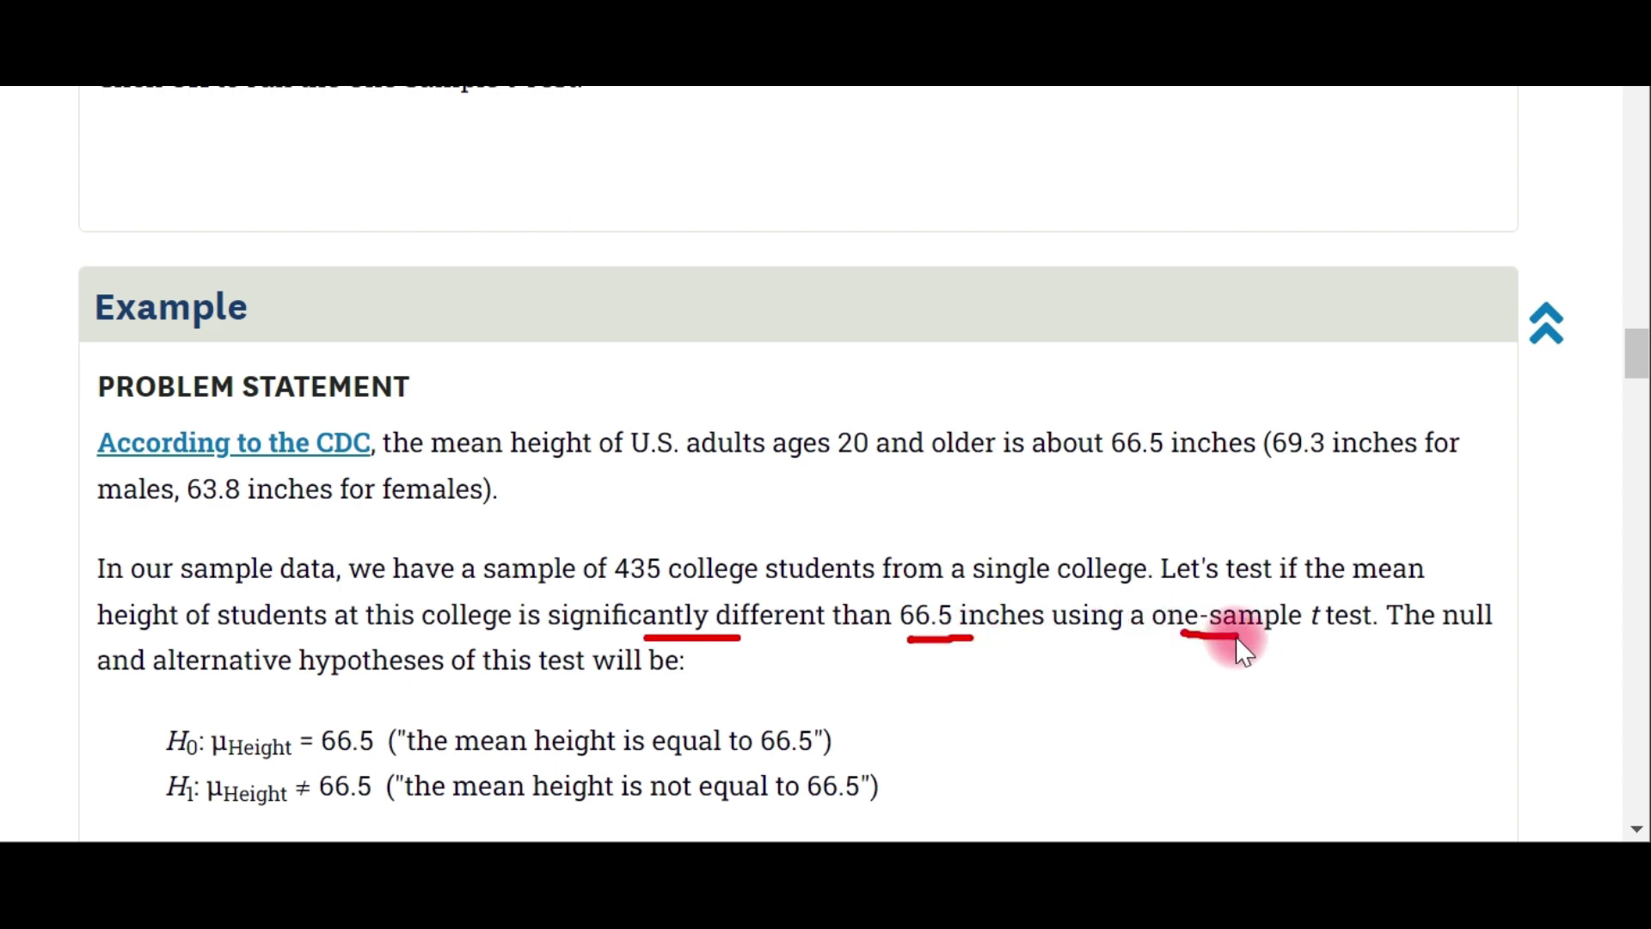
{"action": "left_click", "coordinate": [369, 694]}
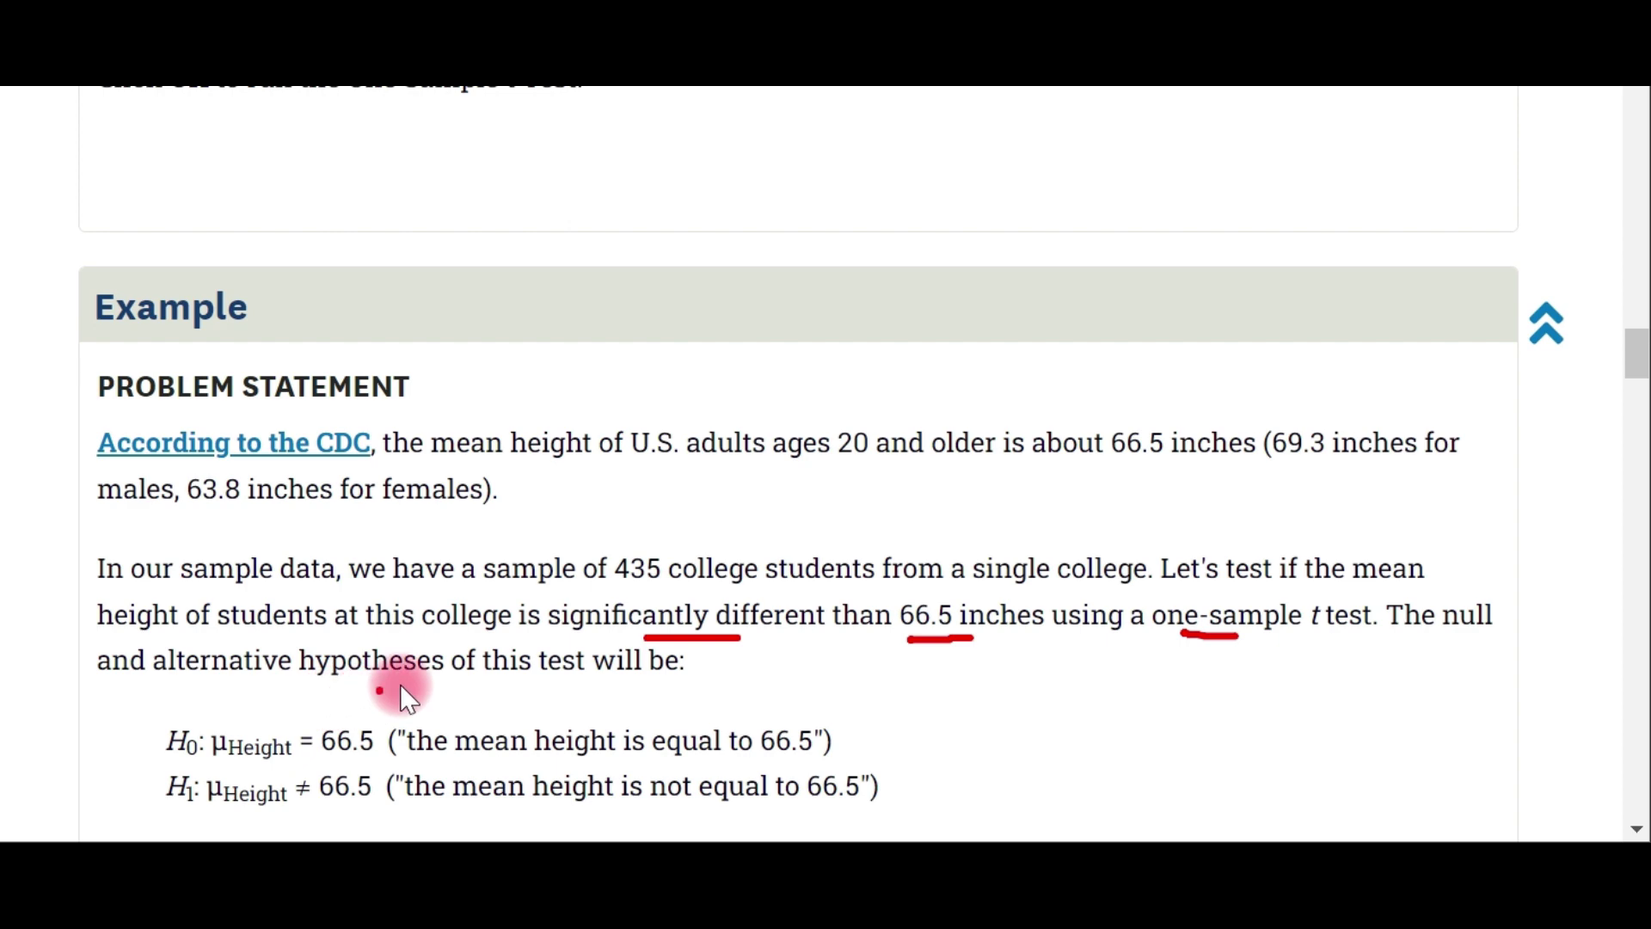
{"action": "left_click", "coordinate": [87, 749]}
{"action": "left_click_drag", "start_coordinate": [87, 749], "coordinate": [152, 744]}
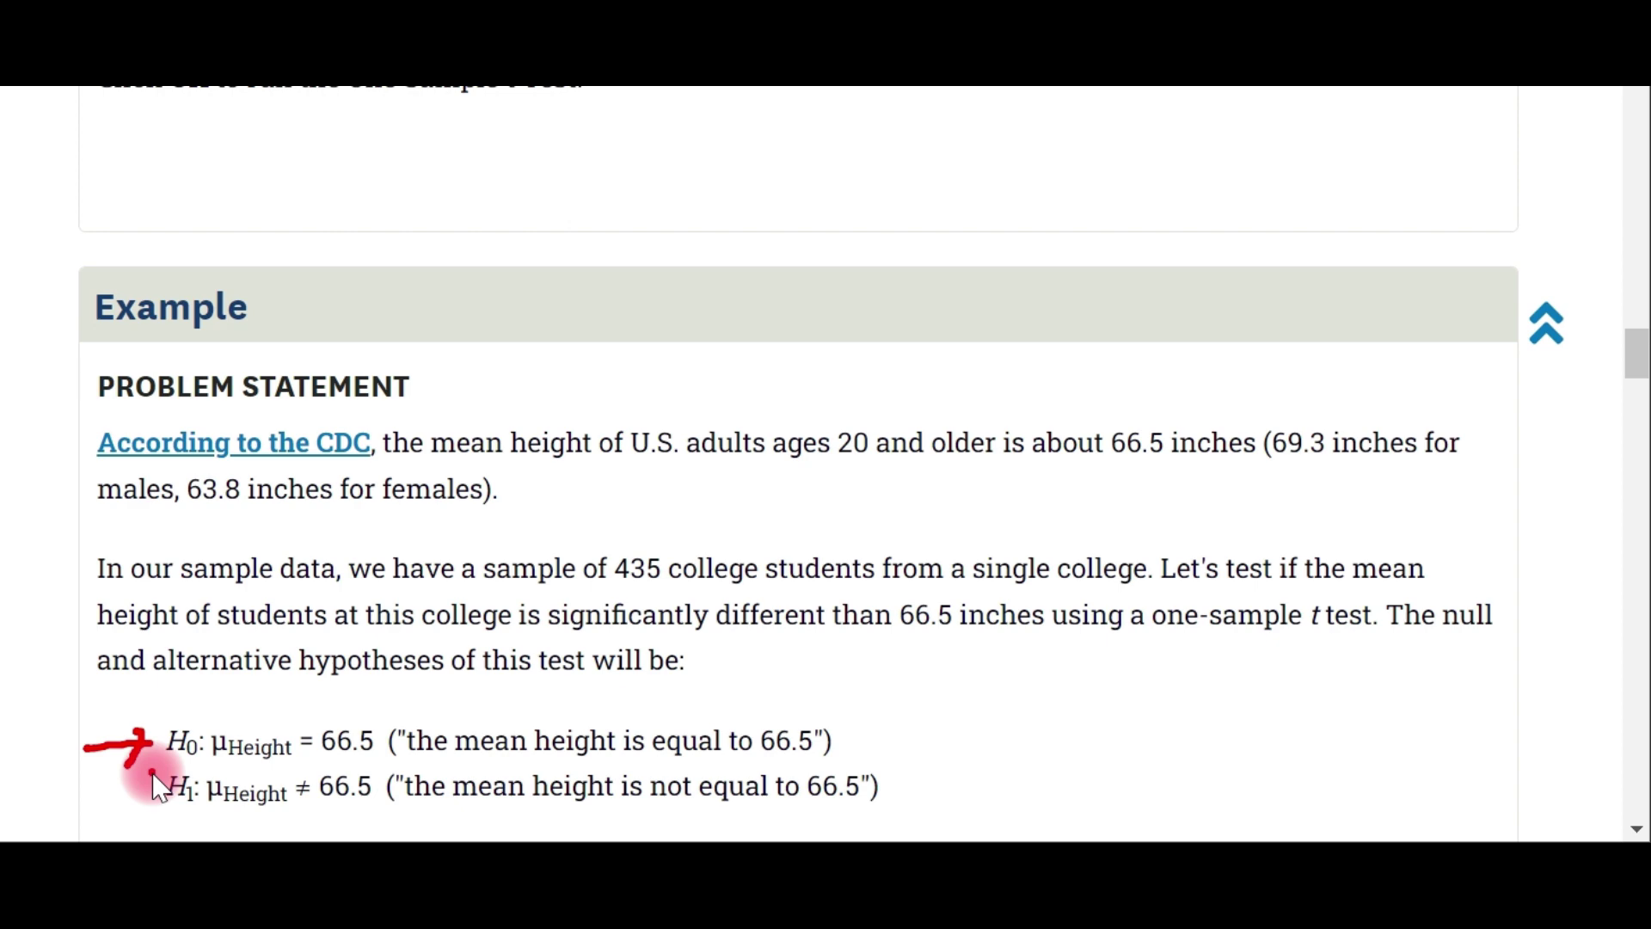
{"action": "left_click", "coordinate": [251, 764]}
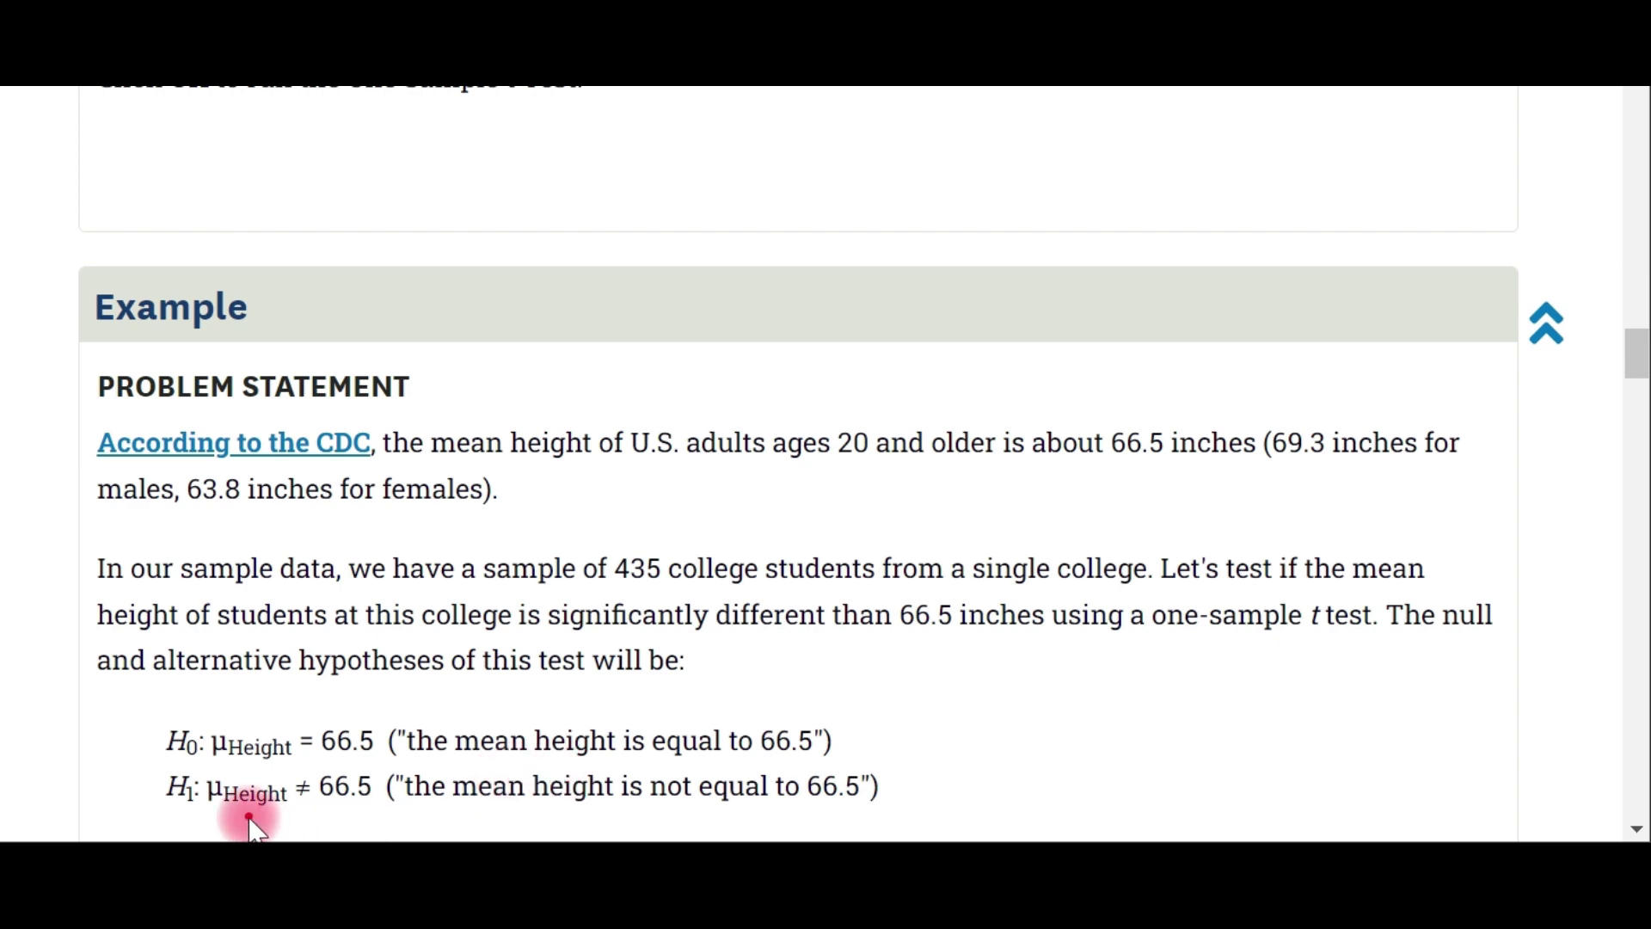
{"action": "mouse_move", "coordinate": [297, 815]}
{"action": "left_mouse_down"}
{"action": "mouse_move", "coordinate": [276, 815]}
{"action": "mouse_move", "coordinate": [322, 815]}
{"action": "left_mouse_up"}
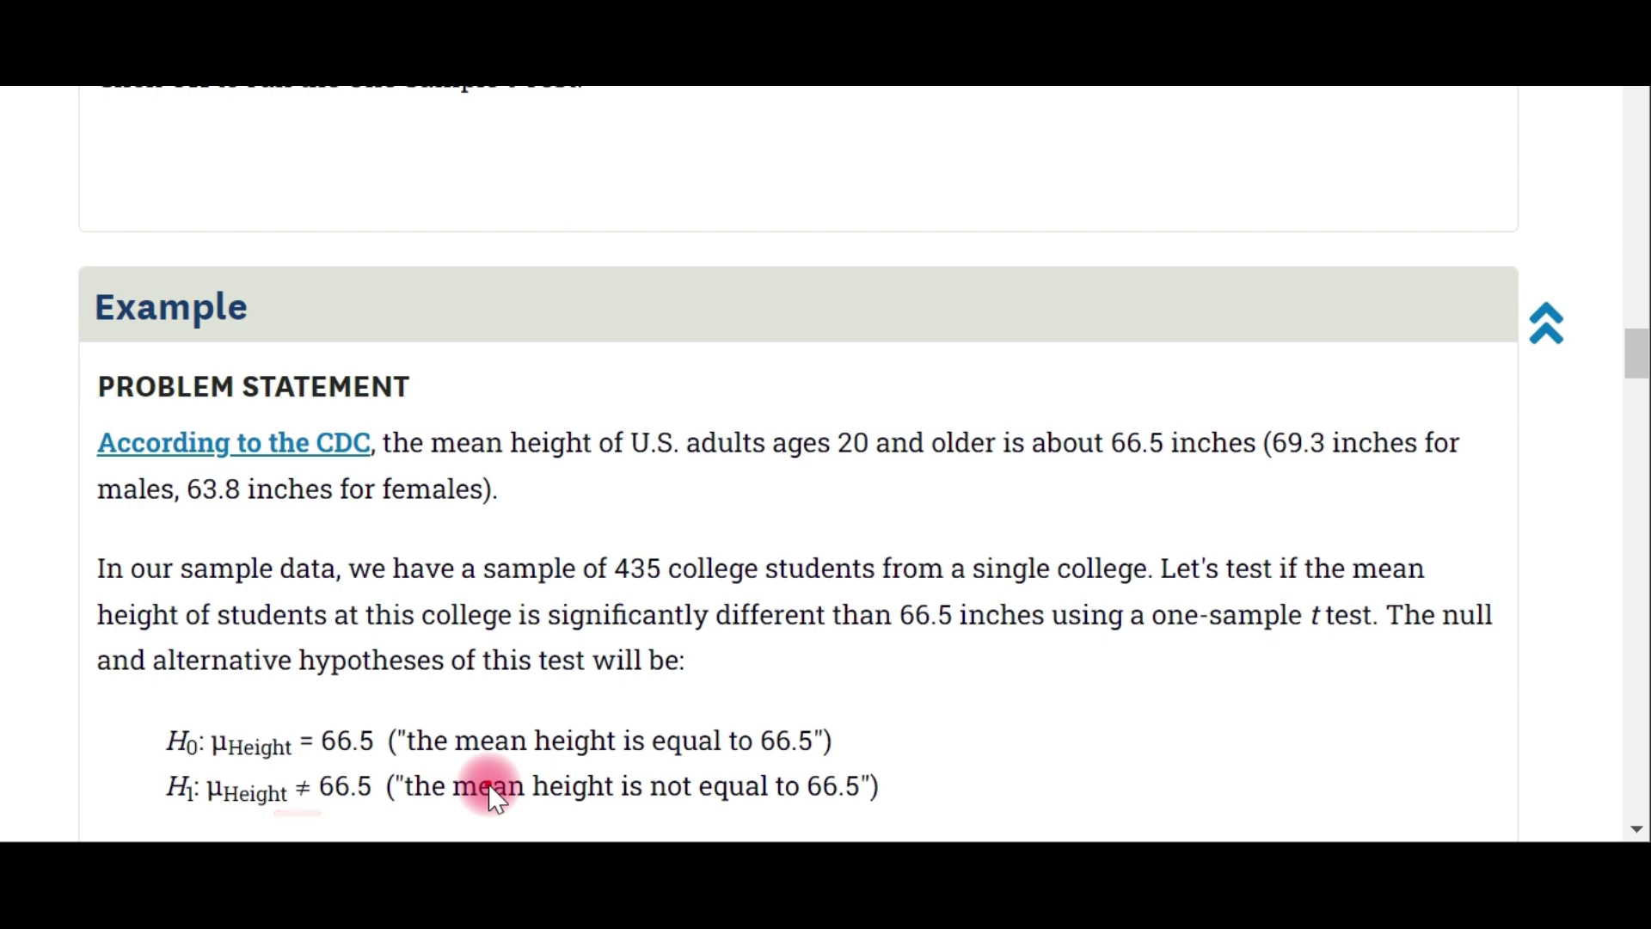
{"action": "mouse_move", "coordinate": [108, 707]}
{"action": "left_mouse_down"}
{"action": "mouse_move", "coordinate": [133, 704]}
{"action": "mouse_move", "coordinate": [92, 709]}
{"action": "mouse_move", "coordinate": [97, 812]}
{"action": "left_mouse_up"}
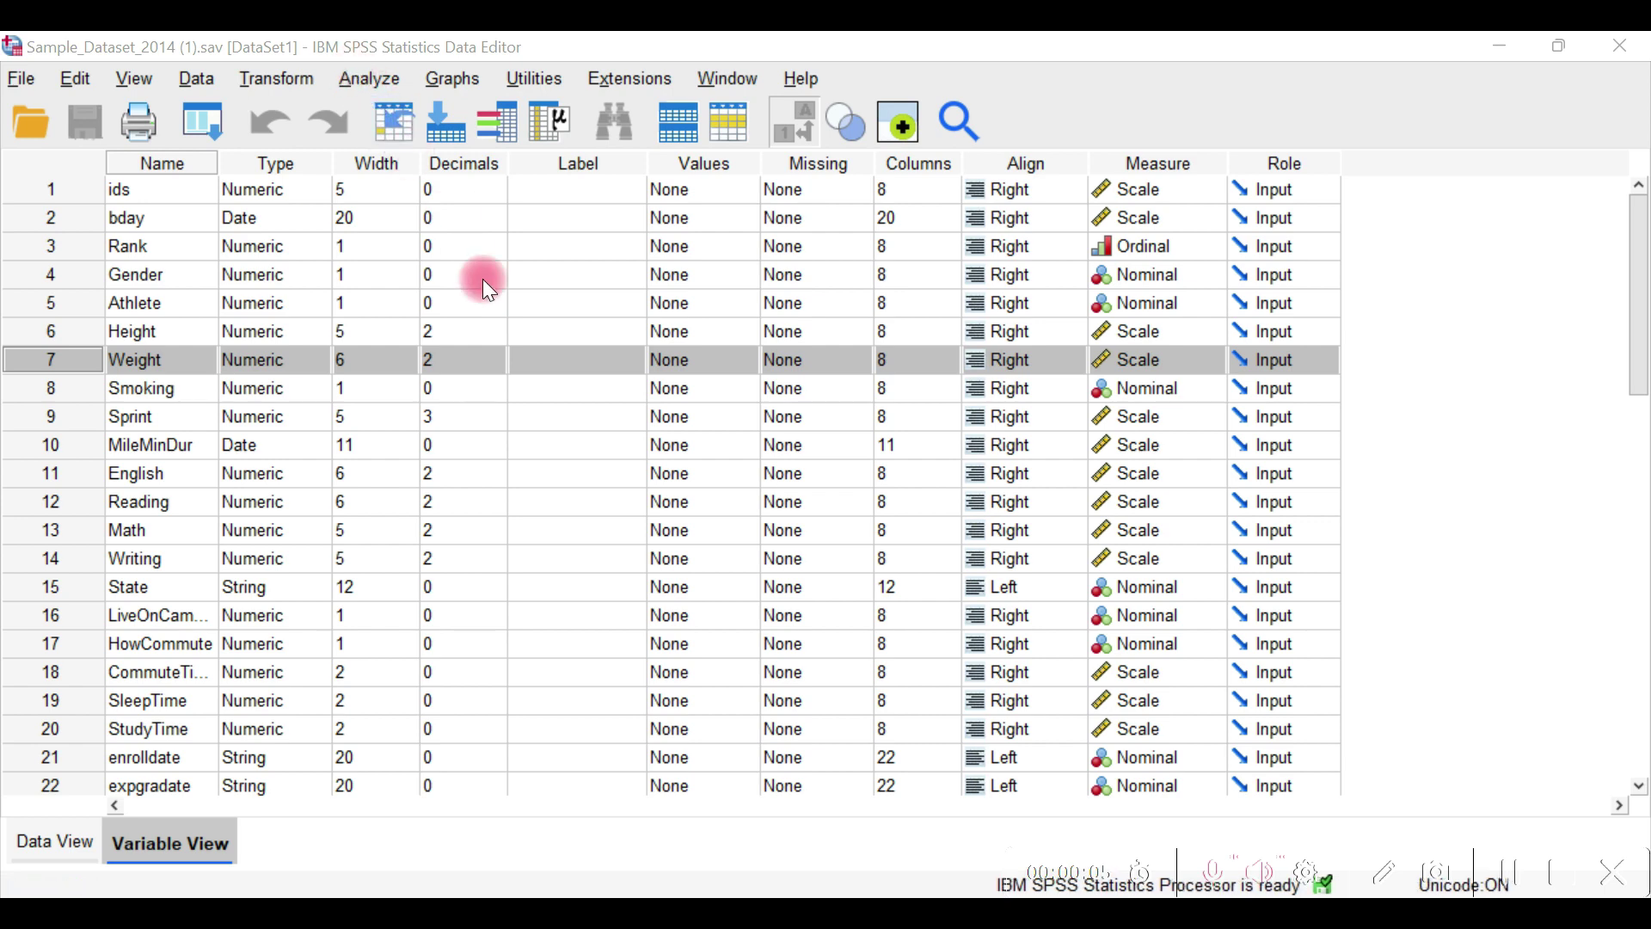
Step: Switch to SPSS Statistics and open the One-Sample T Test dialog for the sample dataset
{"action": "left_click", "coordinate": [363, 81]}
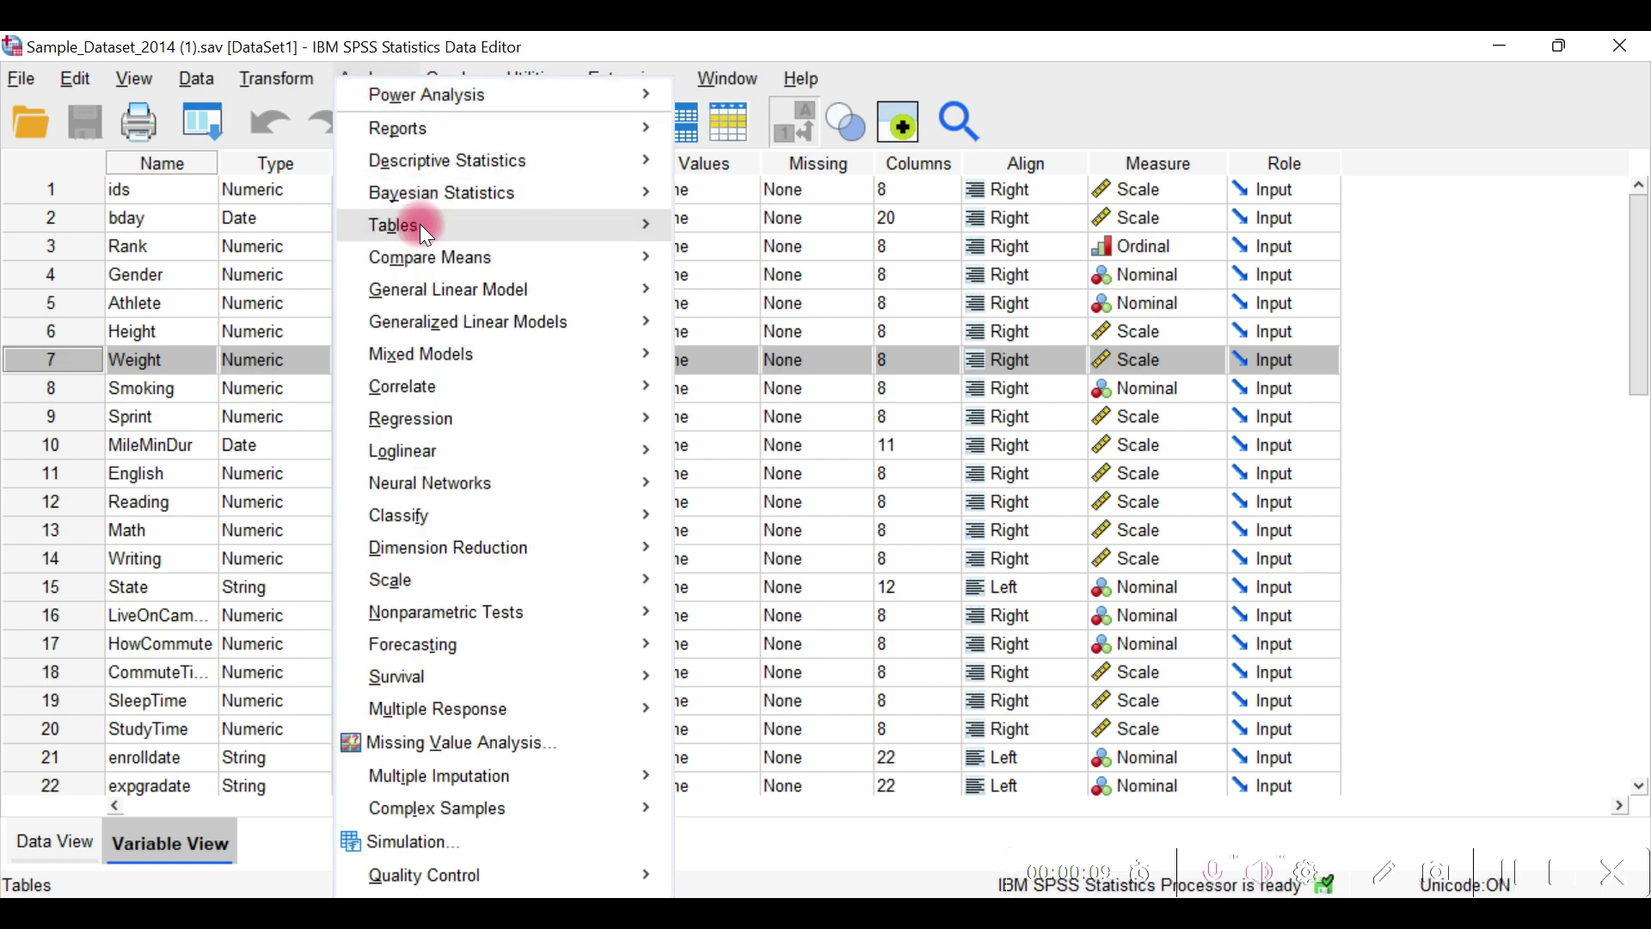
{"action": "mouse_move", "coordinate": [502, 257]}
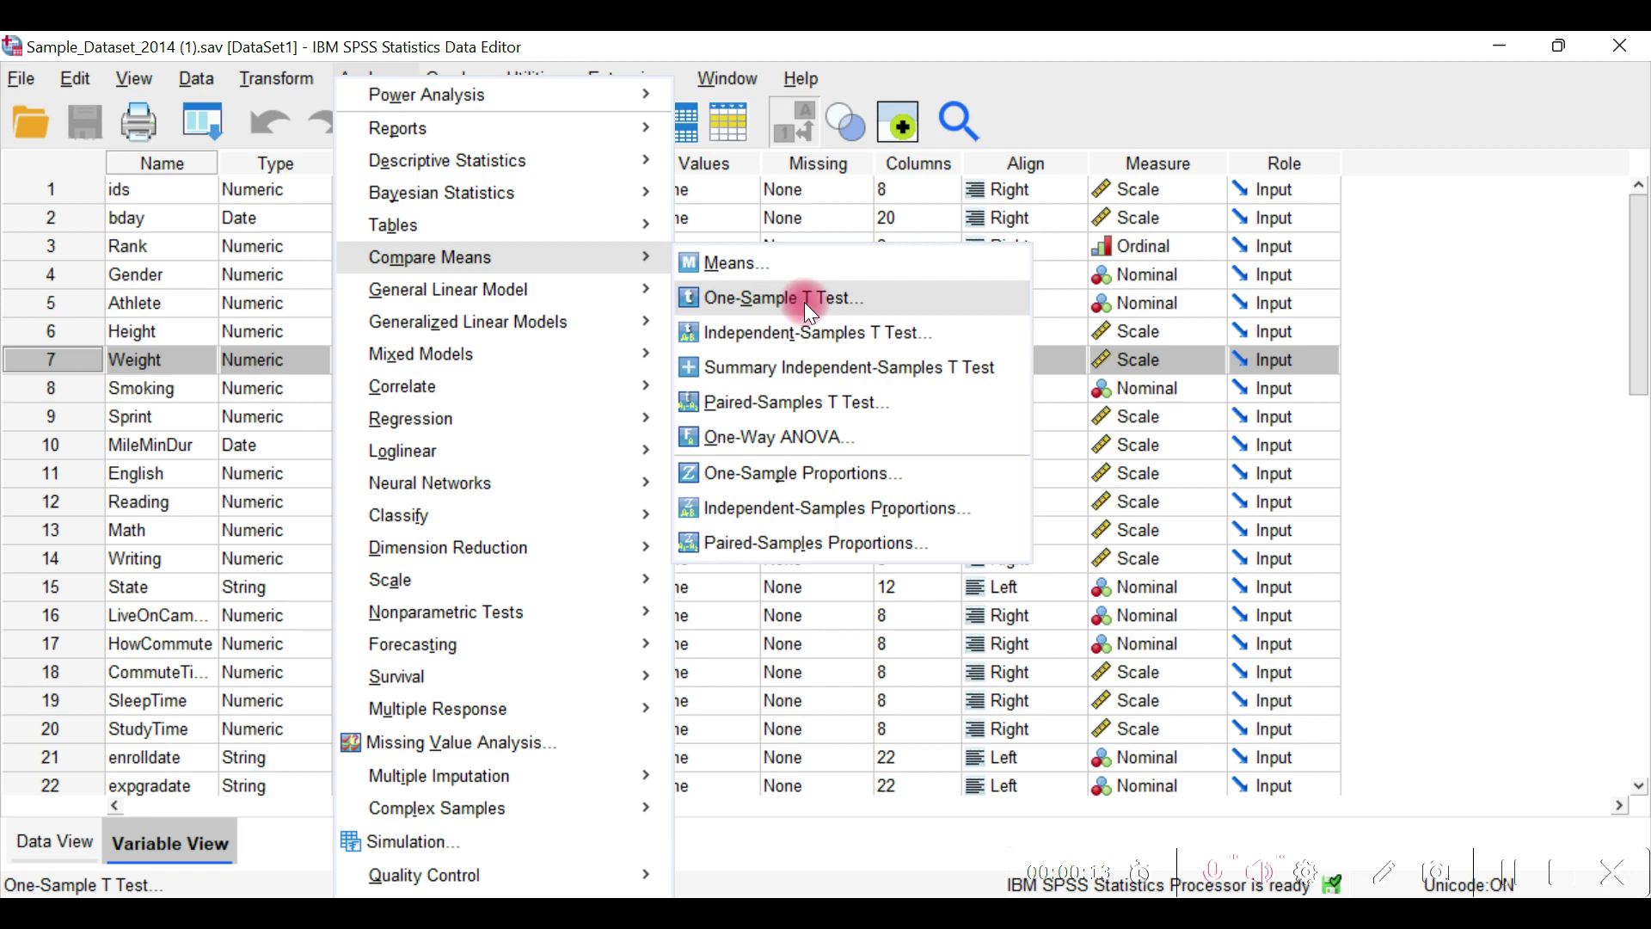
{"action": "left_click", "coordinate": [833, 299]}
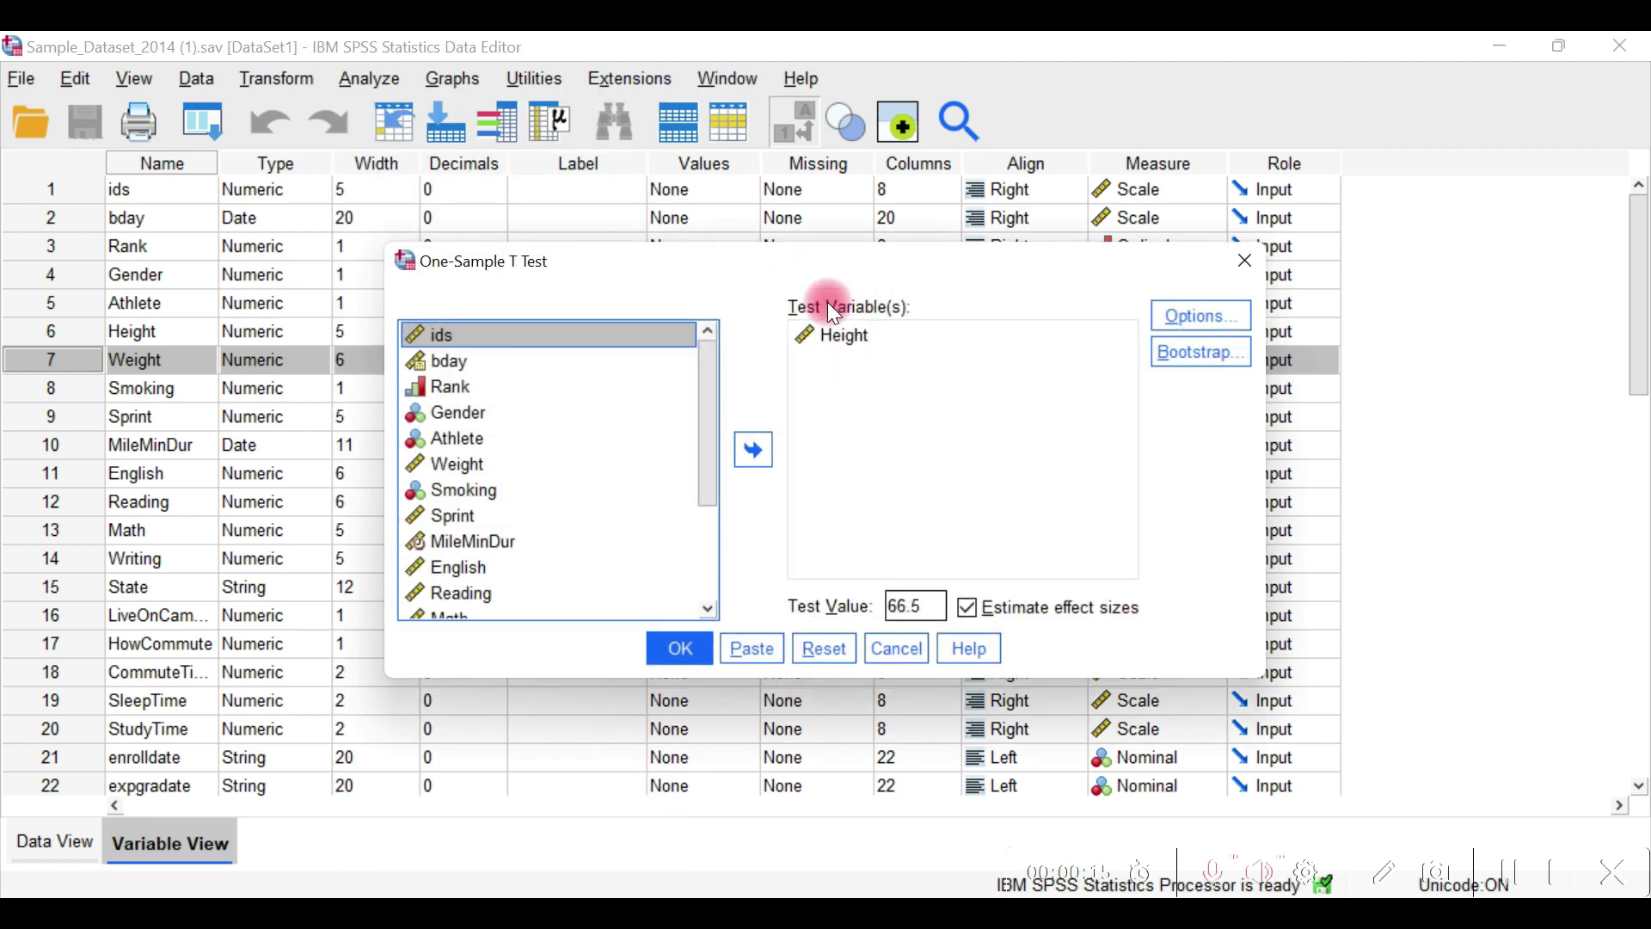
{"action": "left_click", "coordinate": [458, 469]}
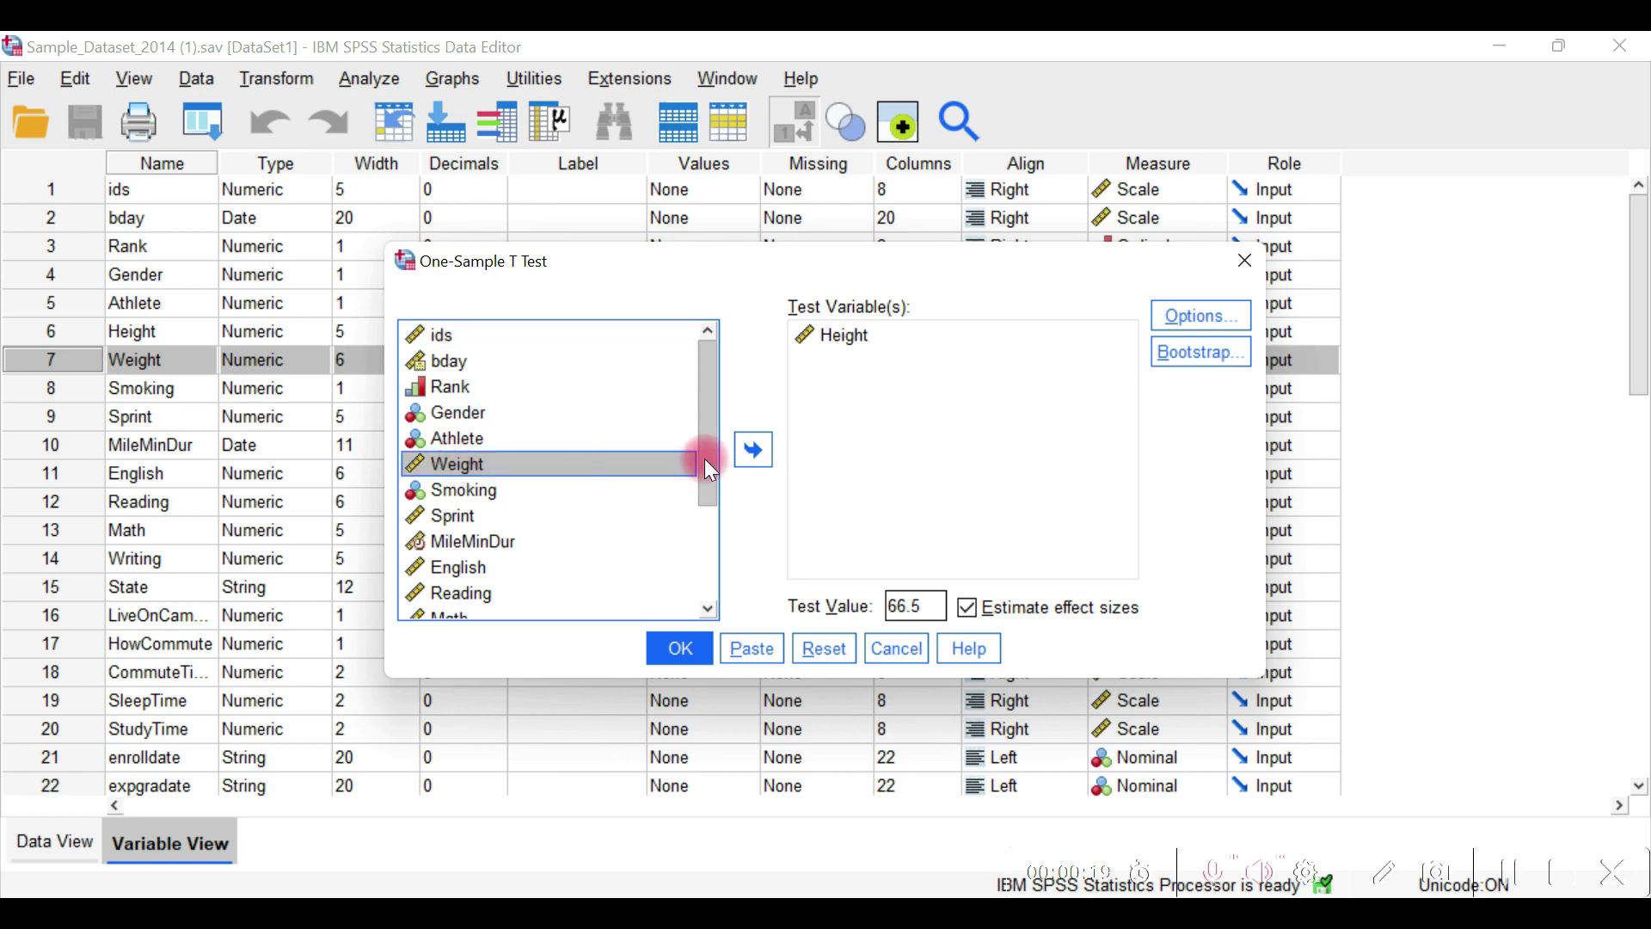
{"action": "left_click", "coordinate": [749, 460]}
{"action": "left_click", "coordinate": [800, 365]}
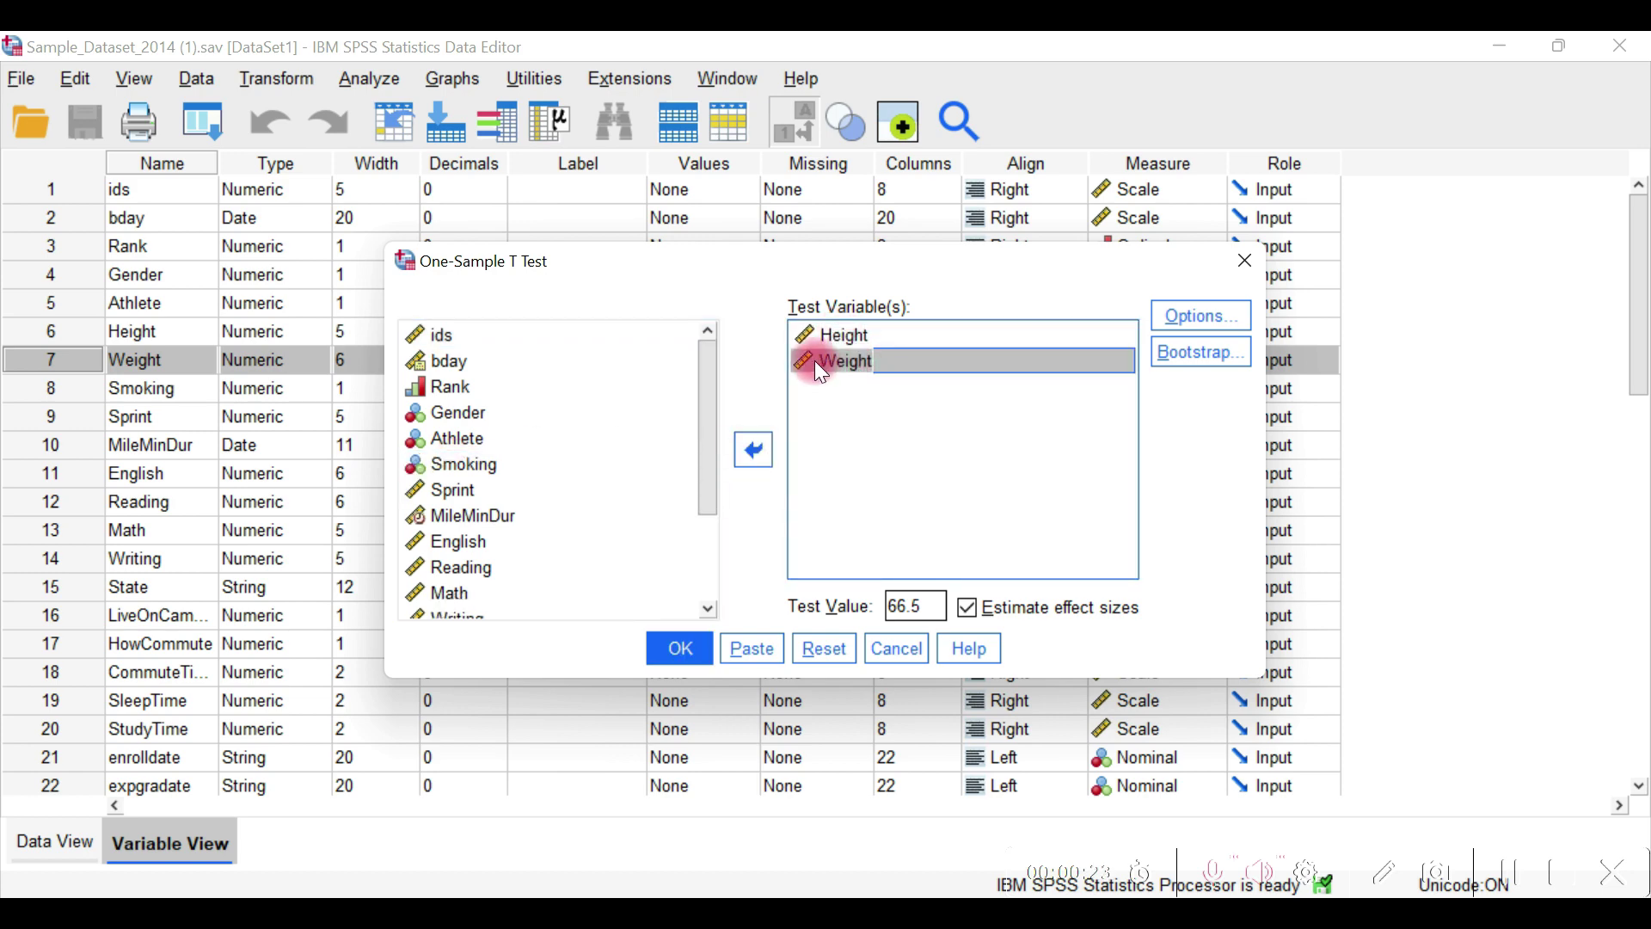
Step: Reset the One-Sample T Test settings and add Height as the test variable
{"action": "left_click", "coordinate": [824, 649]}
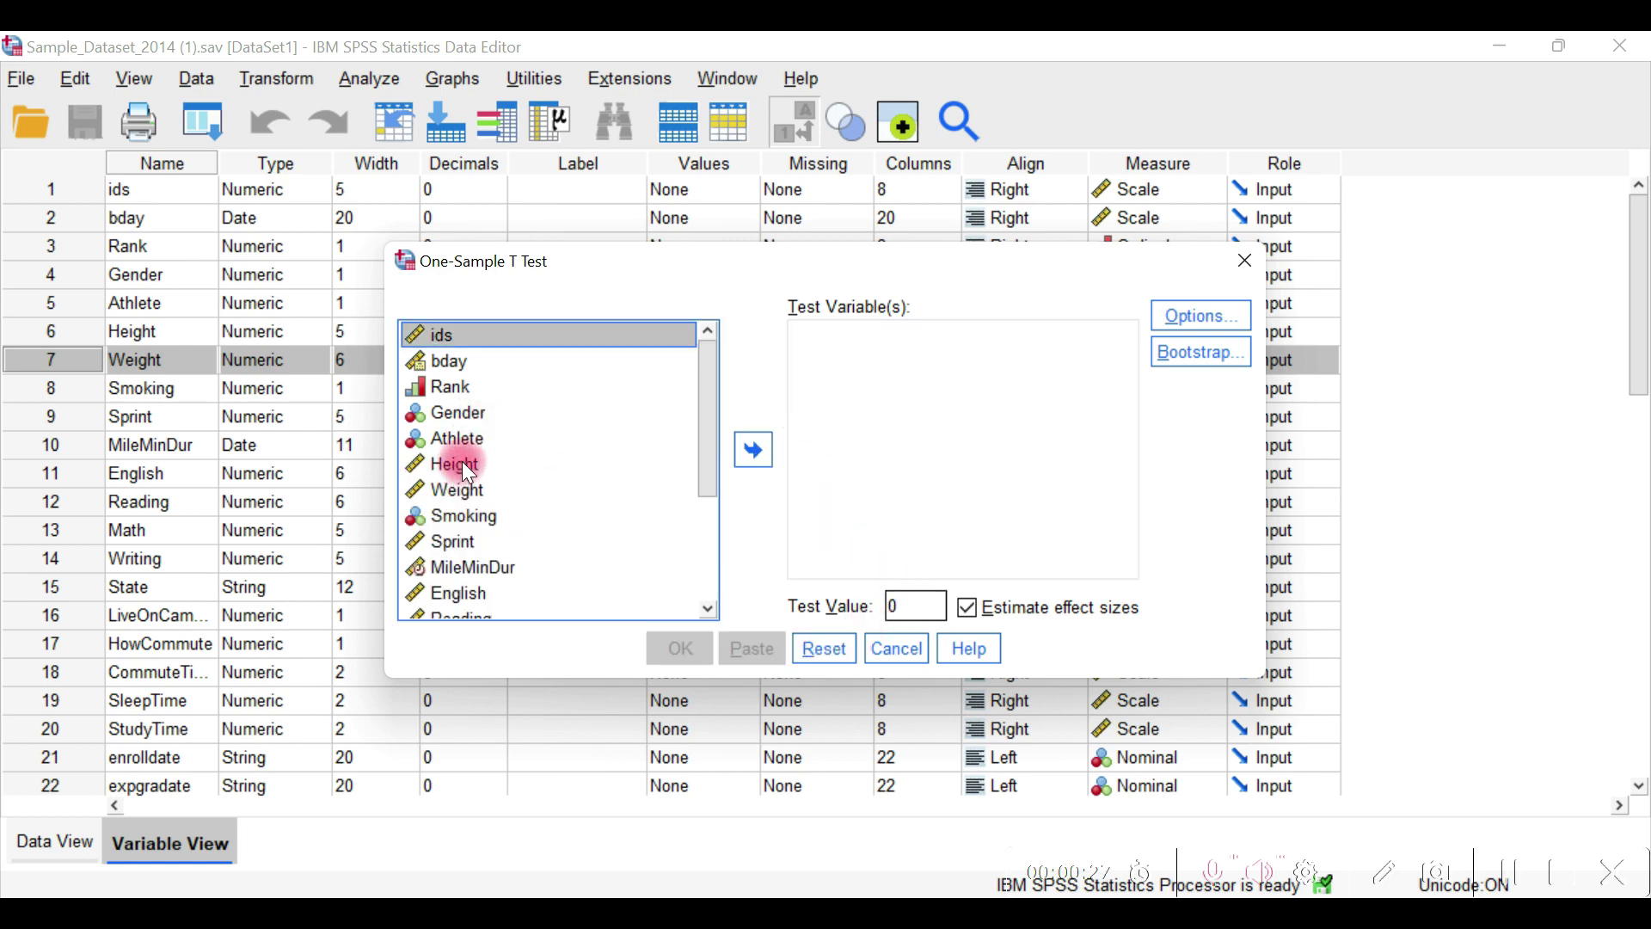
{"action": "left_click", "coordinate": [462, 465]}
{"action": "left_click", "coordinate": [751, 451]}
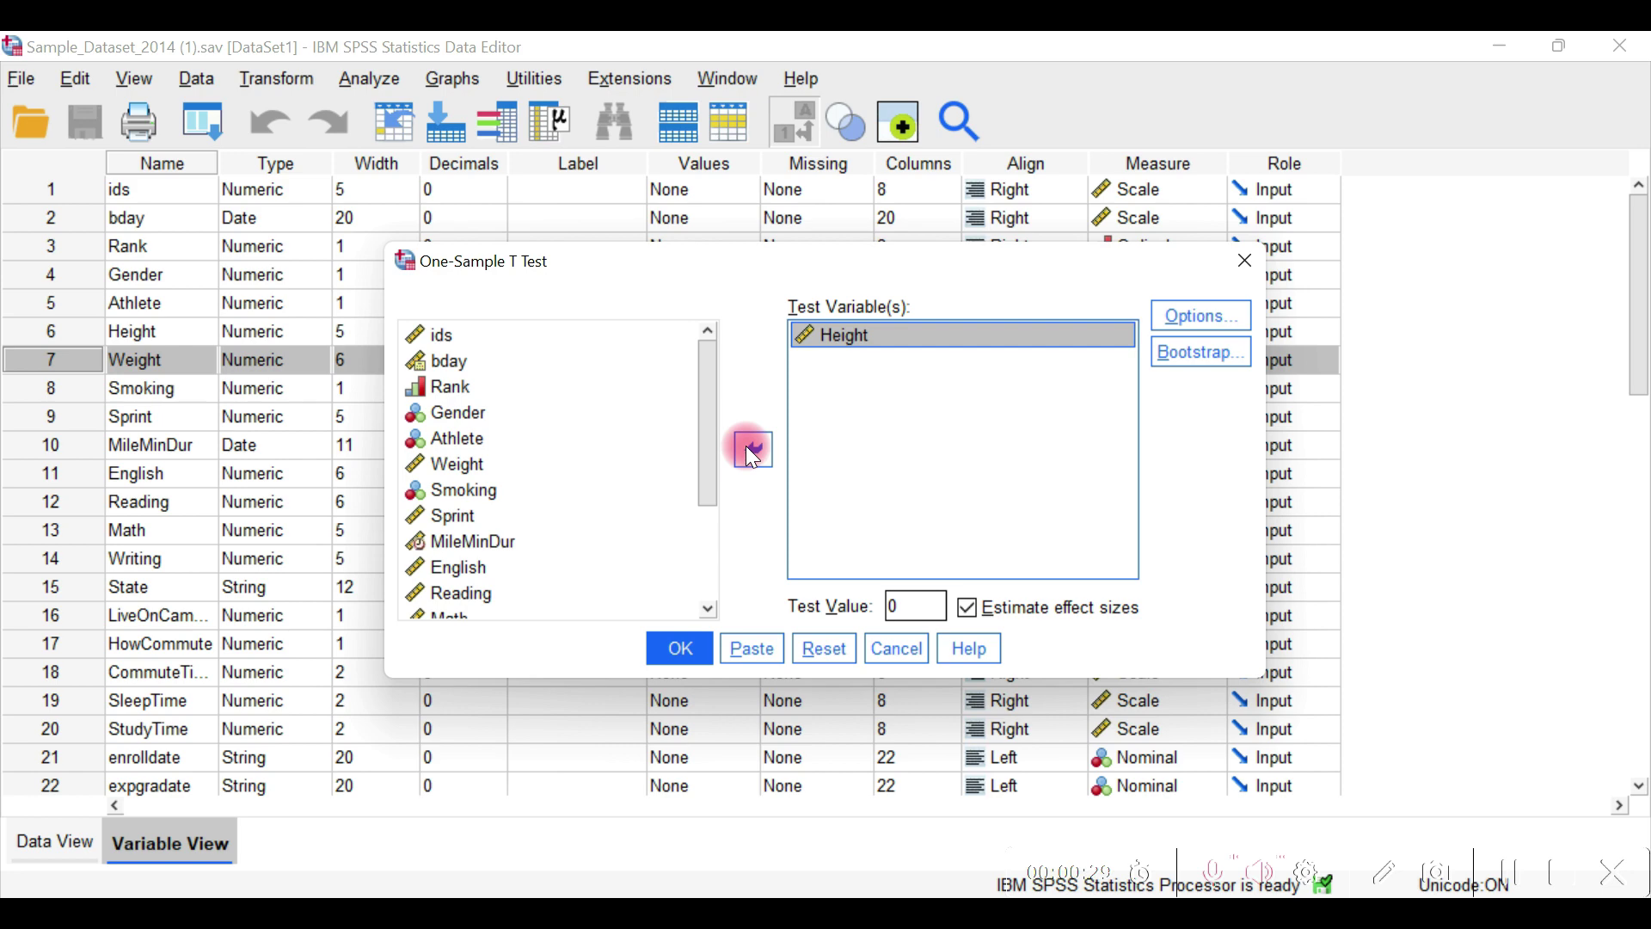
Step: Set the test value to 66.5 and leave effect size estimation enabled
{"action": "left_click", "coordinate": [914, 602]}
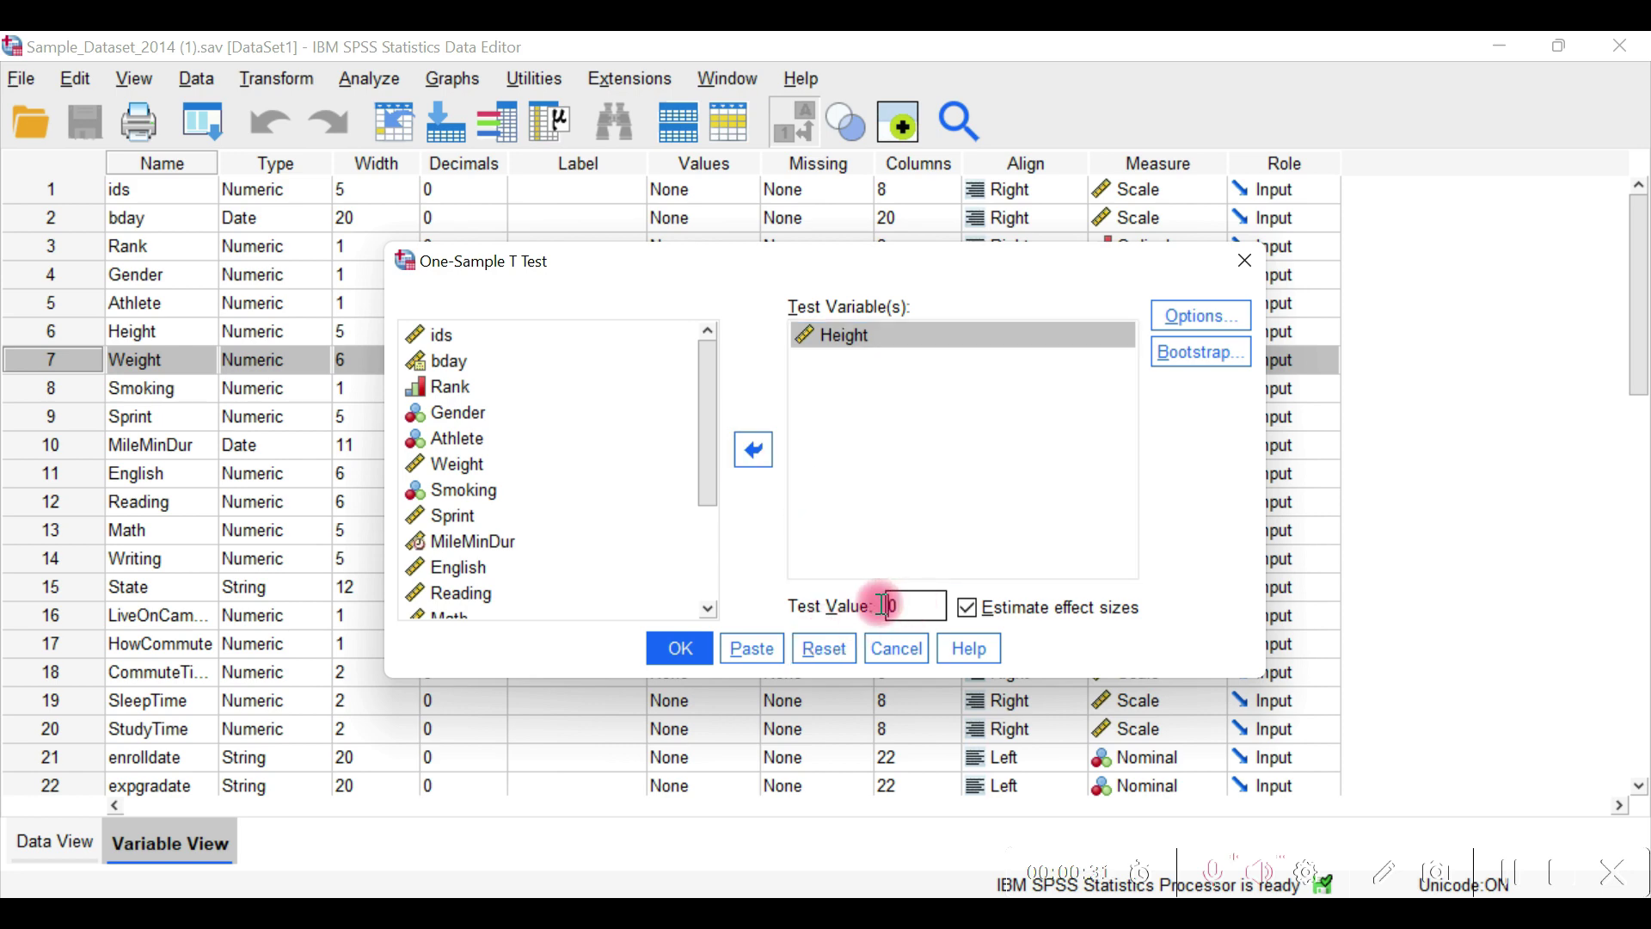
{"action": "double_click", "coordinate": [935, 605]}
{"action": "type", "text": "66.5"}
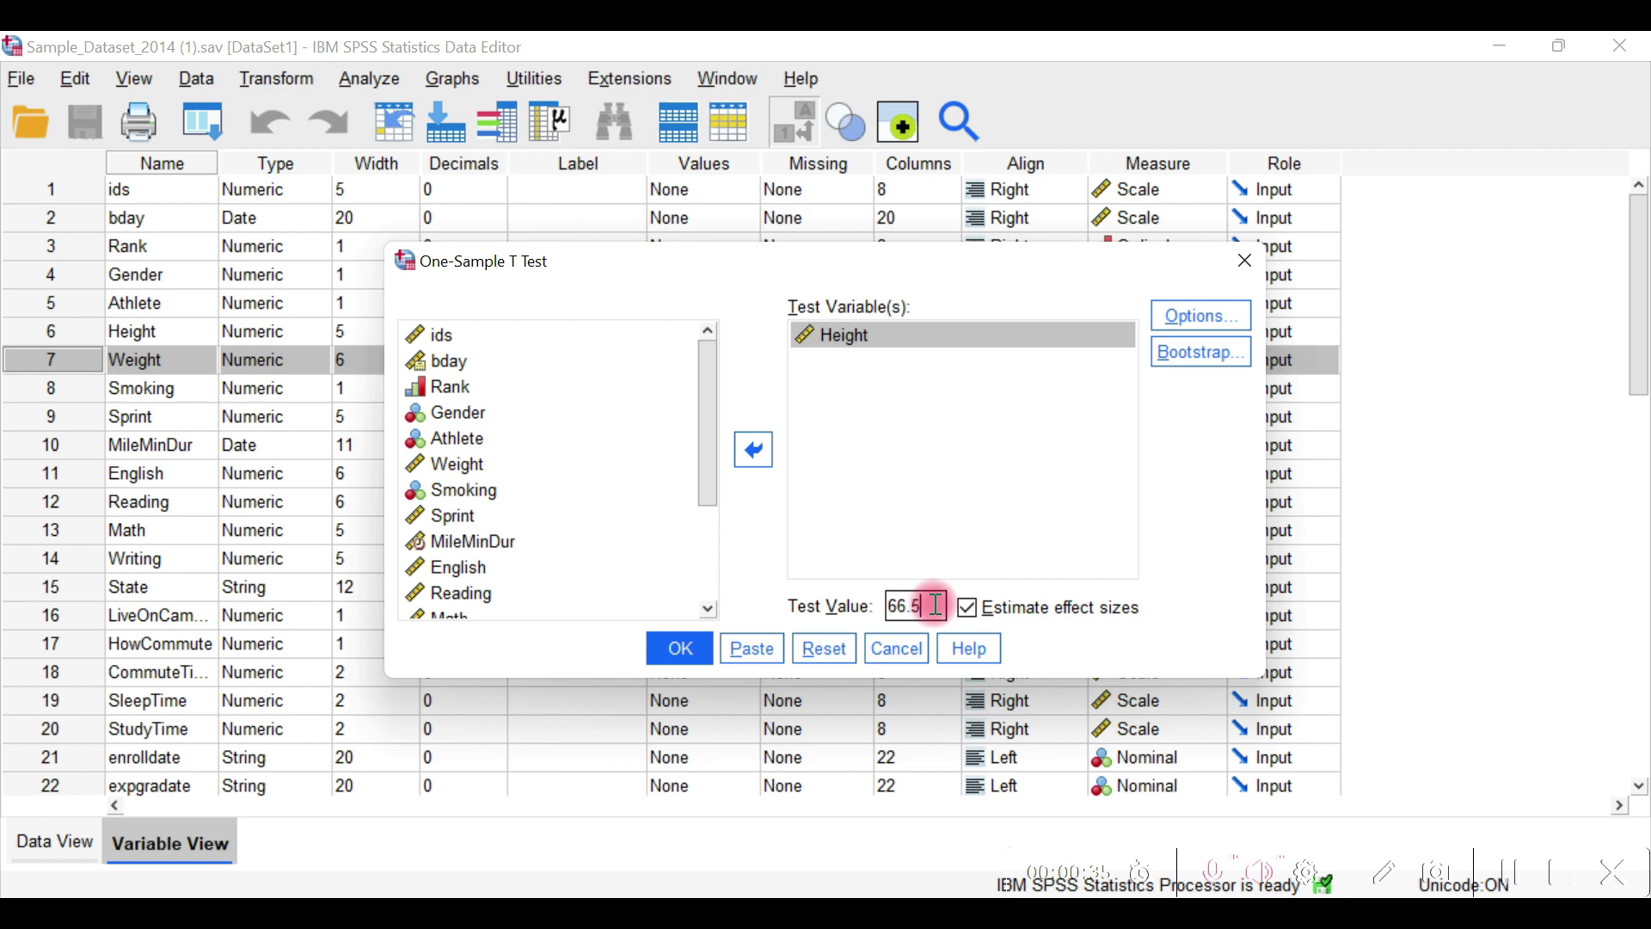
{"action": "left_click", "coordinate": [975, 611]}
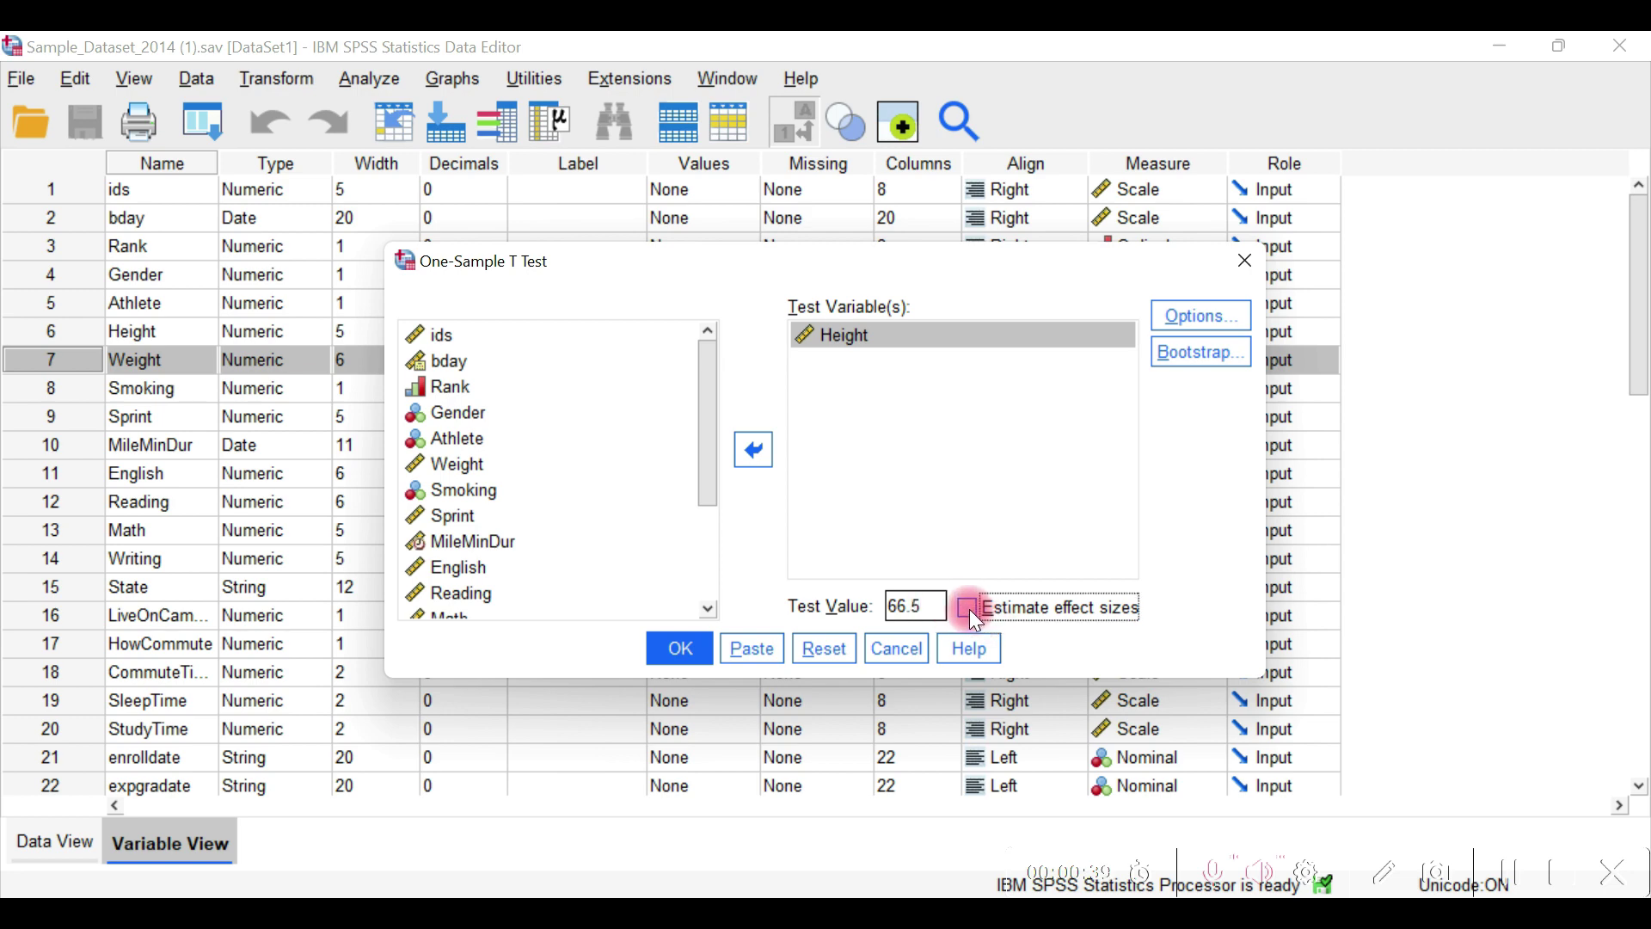
{"action": "left_click", "coordinate": [968, 609]}
{"action": "left_click", "coordinate": [738, 647]}
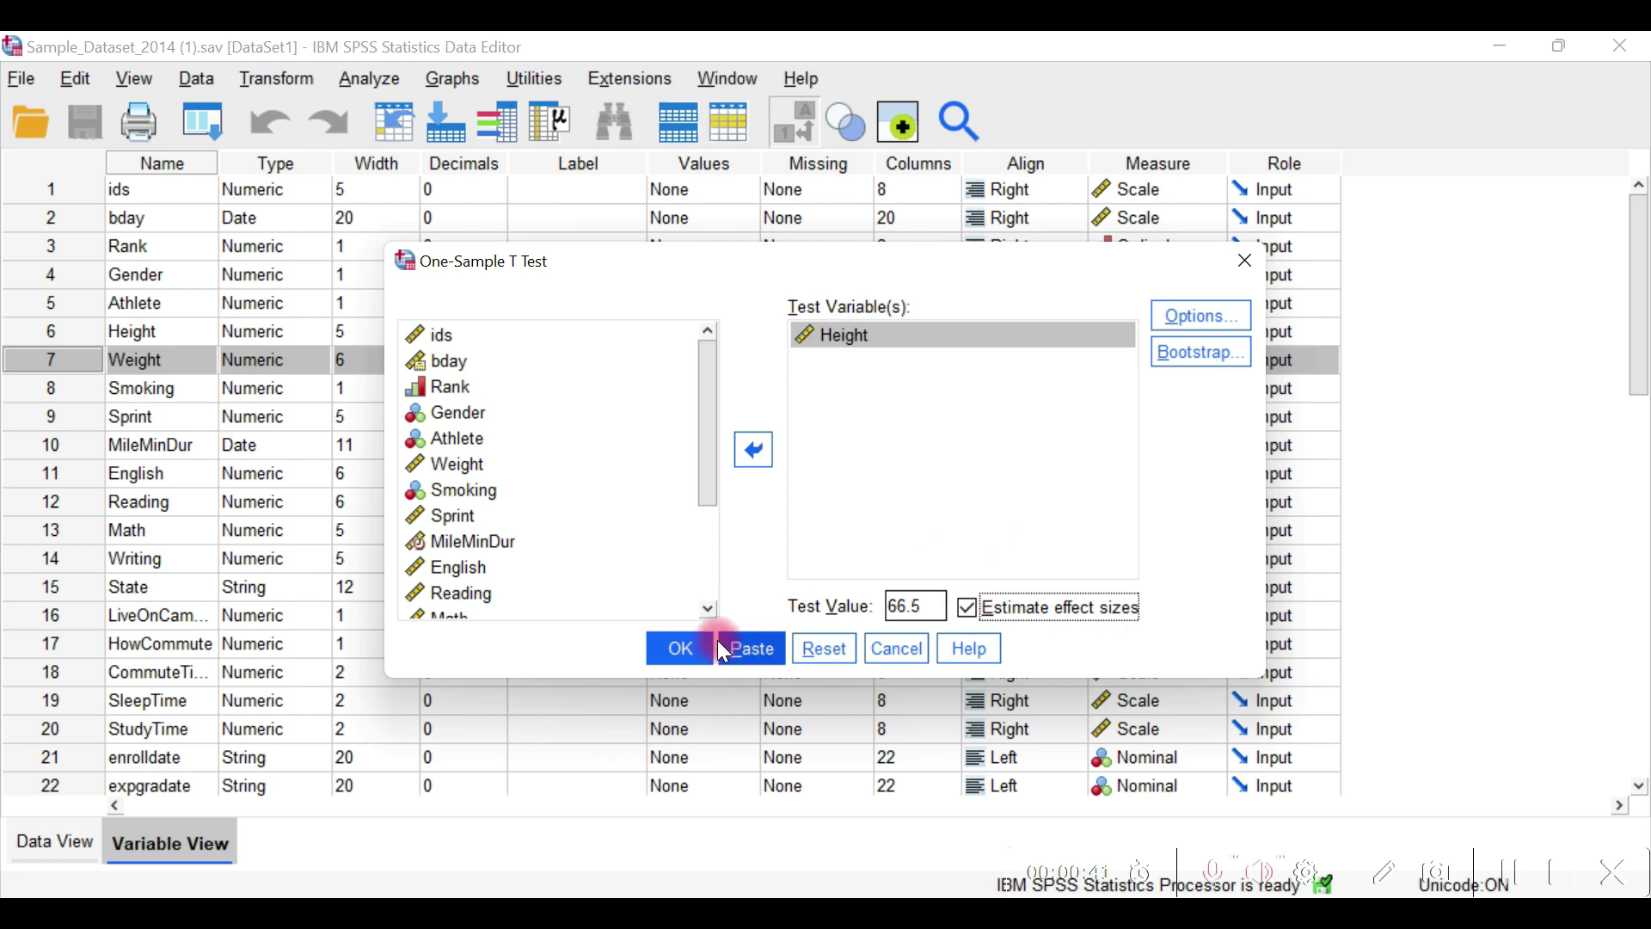
Step: Run the one-sample t test and select the One-Sample Statistics table in the output
{"action": "left_click", "coordinate": [675, 651]}
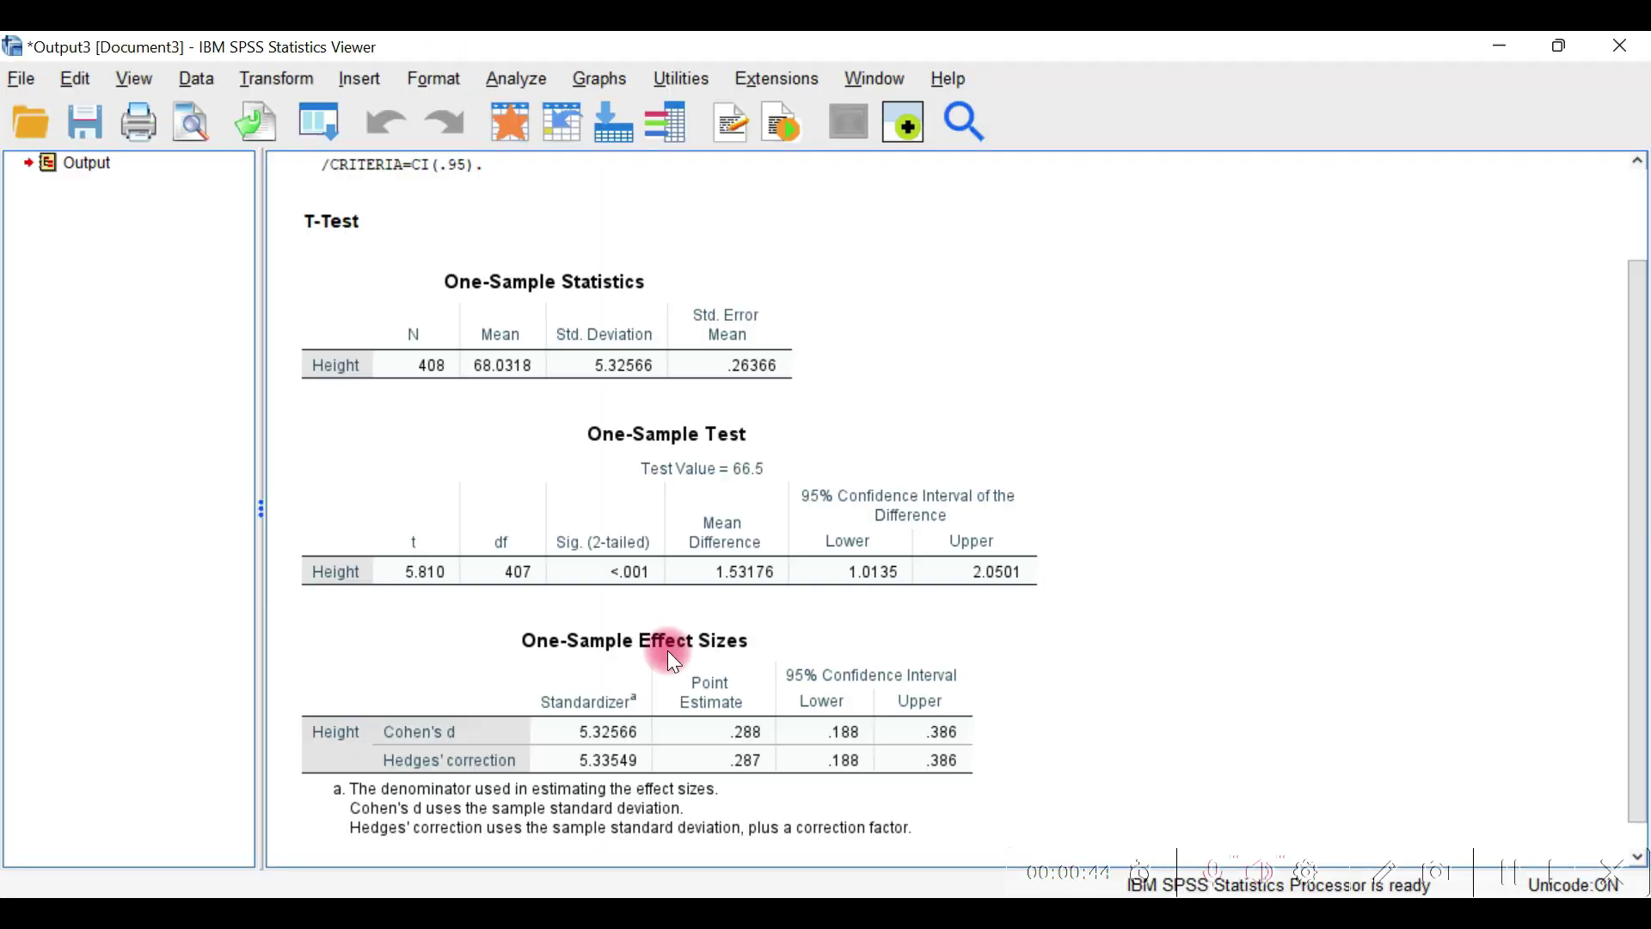
{"action": "left_click", "coordinate": [903, 452]}
{"action": "left_click", "coordinate": [516, 263]}
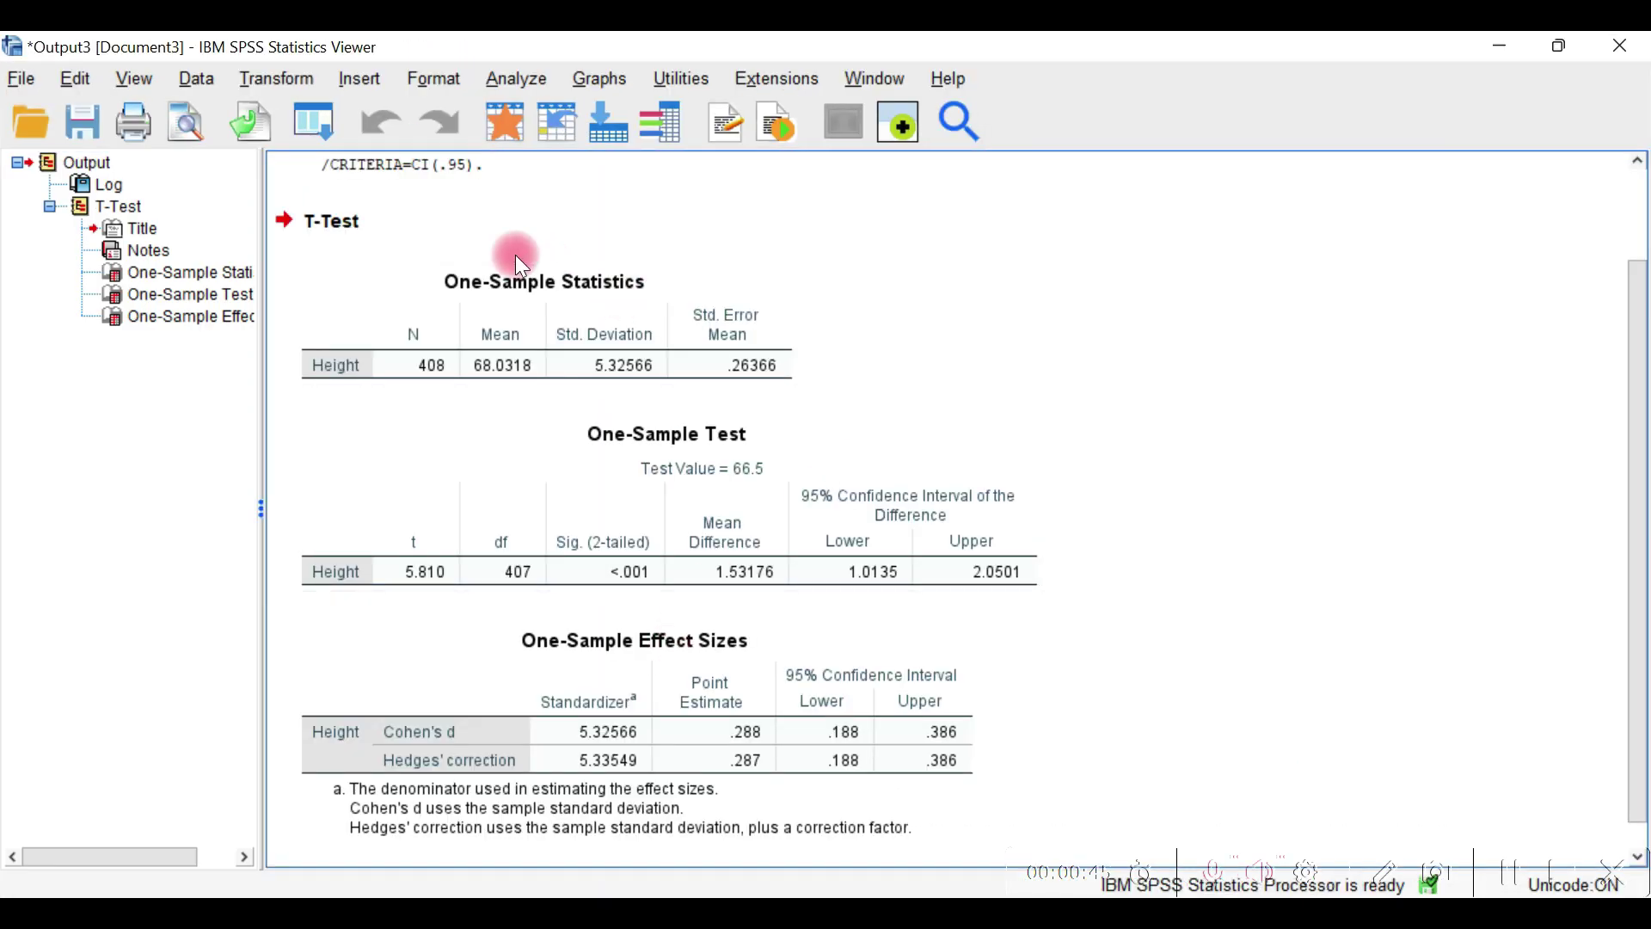
{"action": "left_click", "coordinate": [597, 302]}
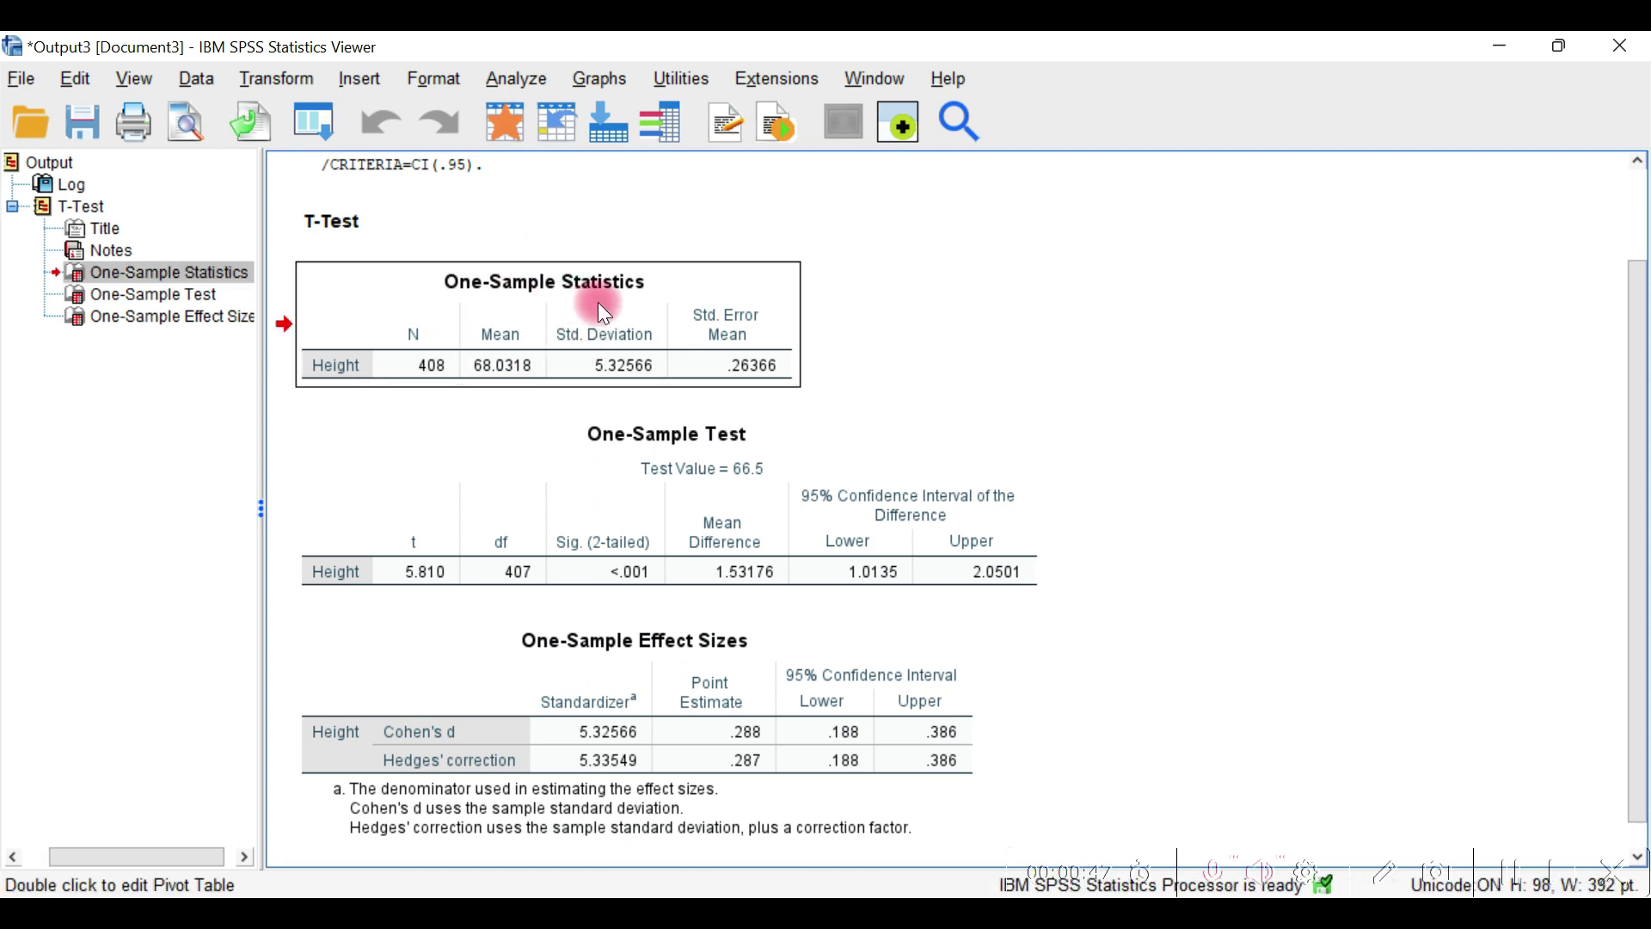
{"action": "left_click", "coordinate": [417, 360]}
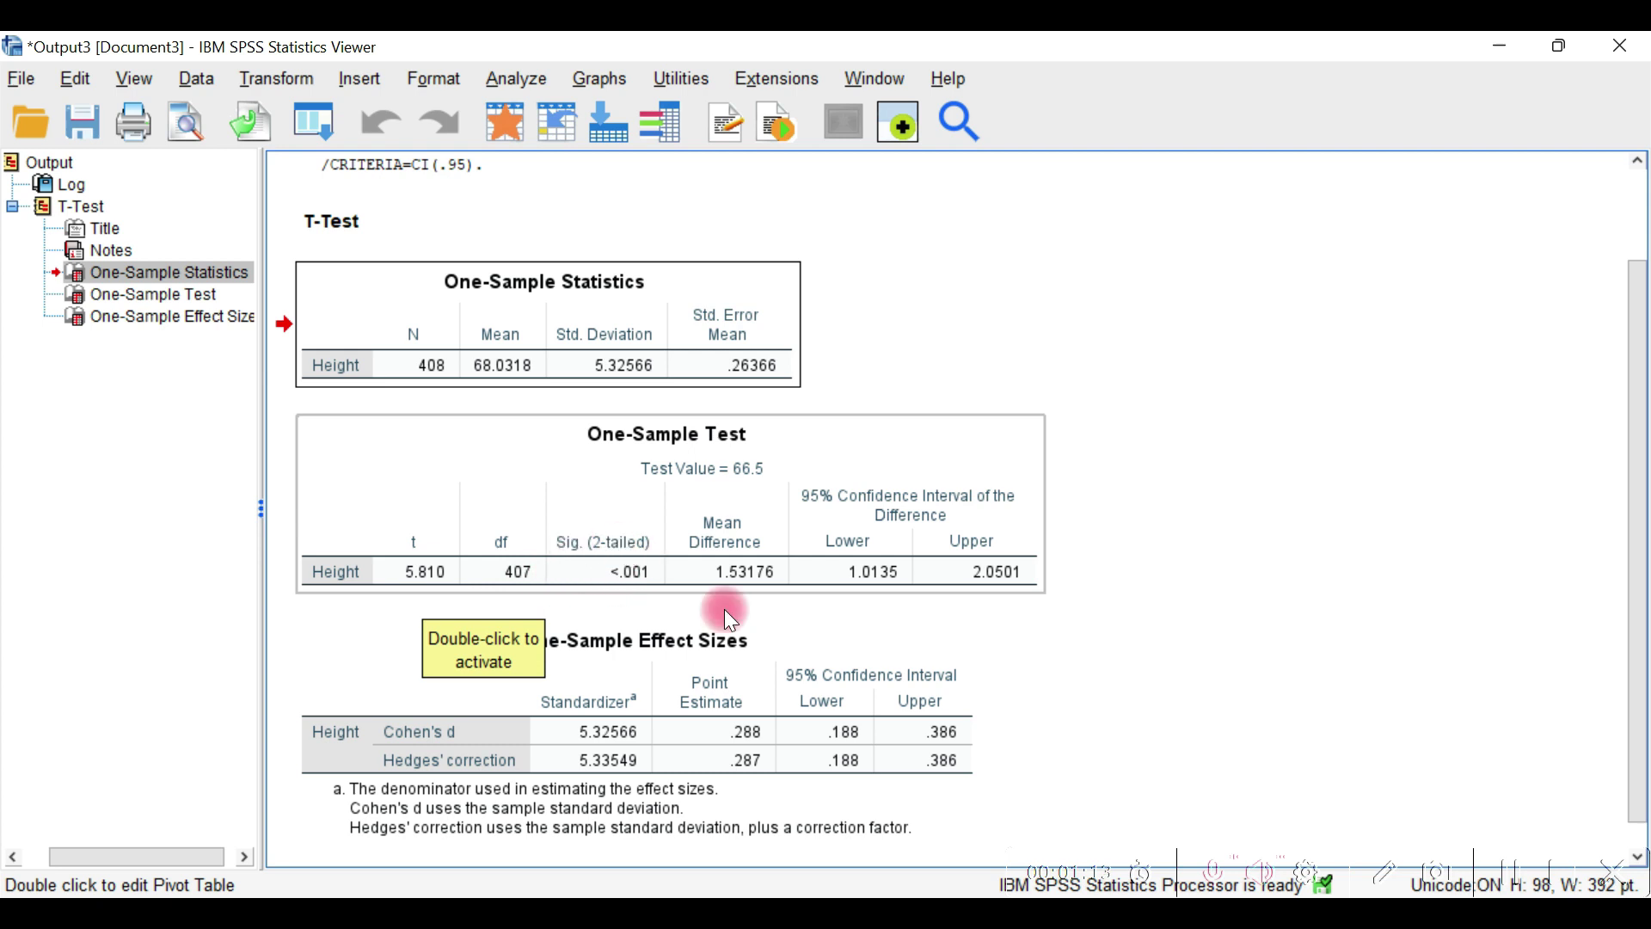
Step: Examine the two-tailed significance, mean difference and sample mean for Height, comparing the mean with the test value 66.5
{"action": "left_click", "coordinate": [1386, 874]}
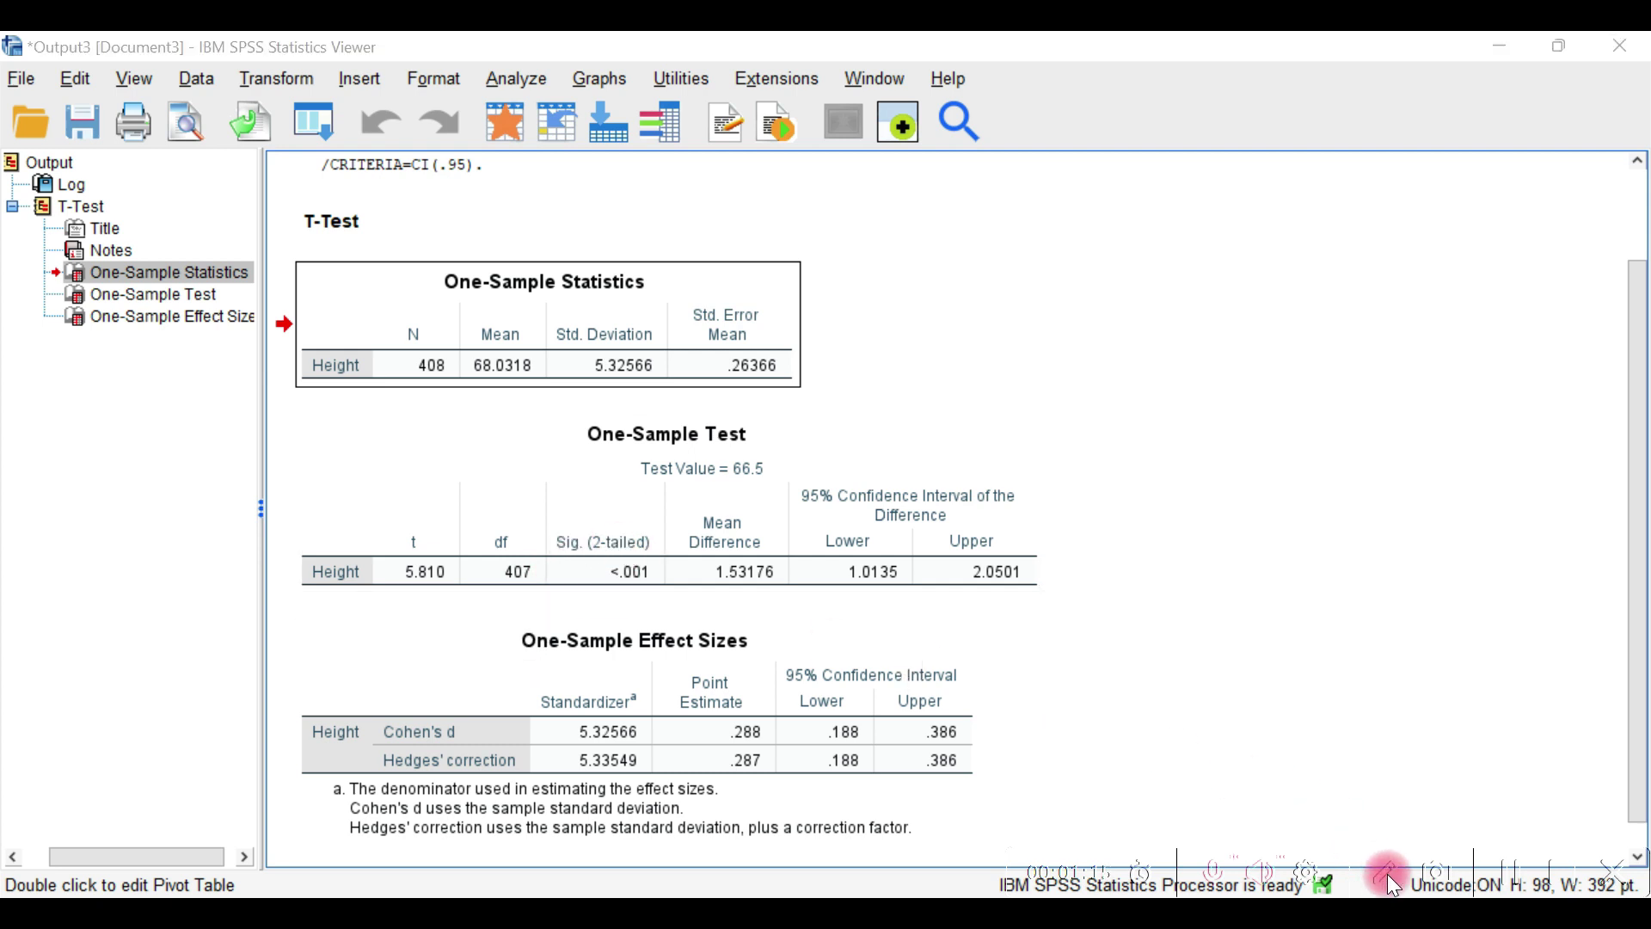
{"action": "left_click", "coordinate": [810, 614]}
{"action": "left_click_drag", "start_coordinate": [643, 587], "coordinate": [646, 587]}
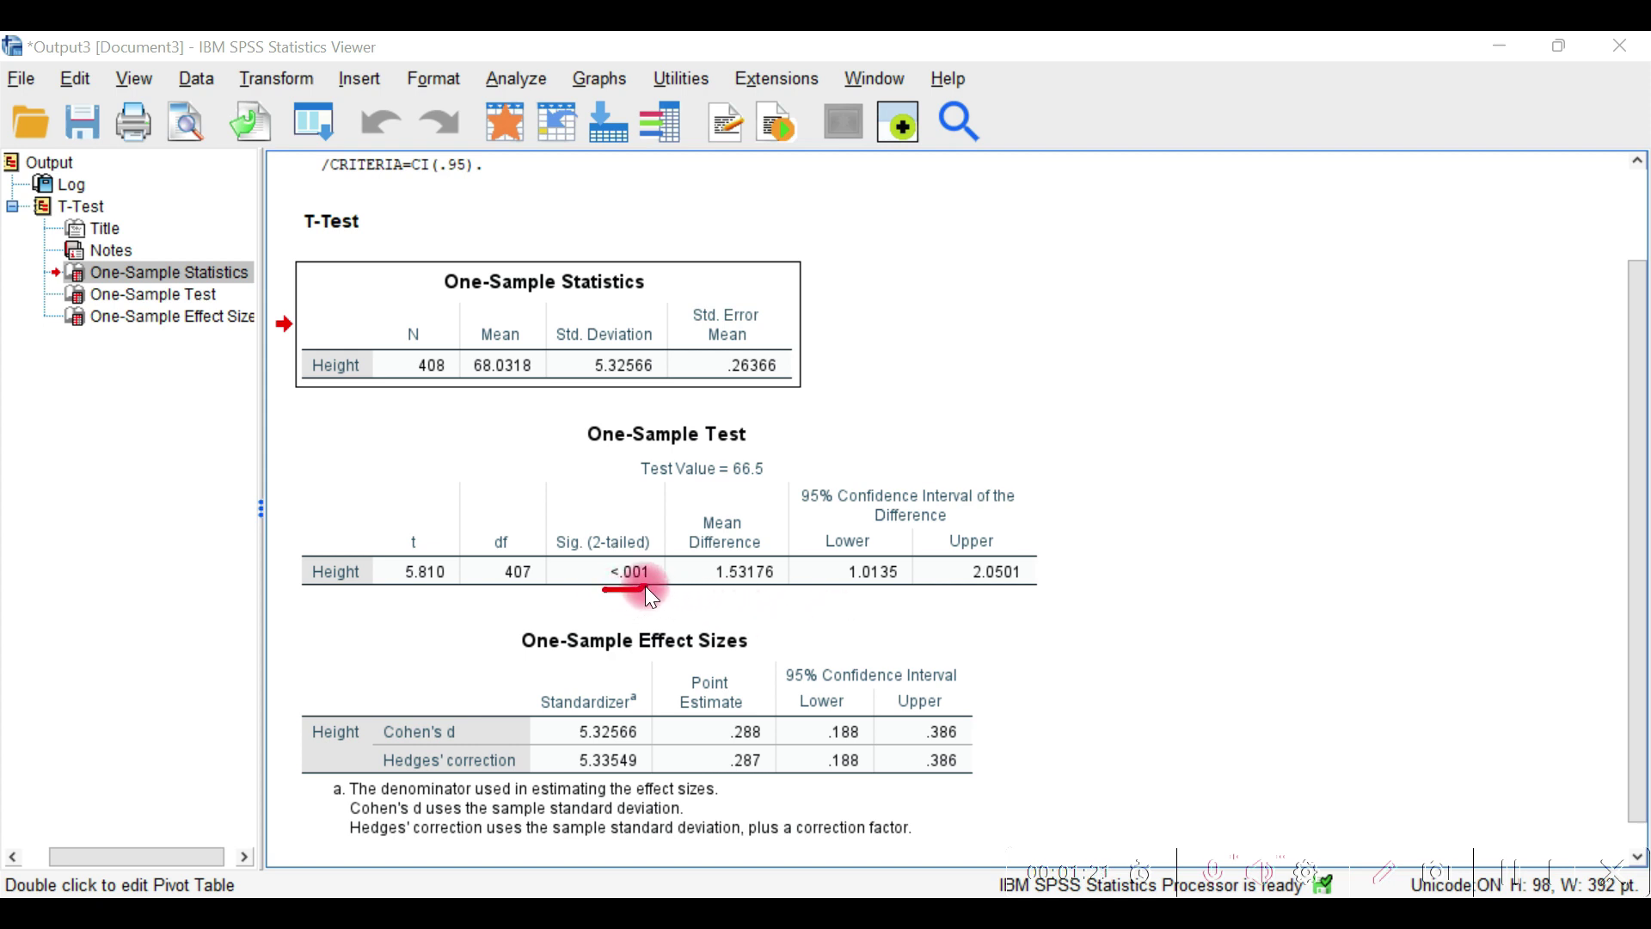
{"action": "left_click", "coordinate": [711, 591]}
{"action": "left_click_drag", "start_coordinate": [716, 593], "coordinate": [767, 592]}
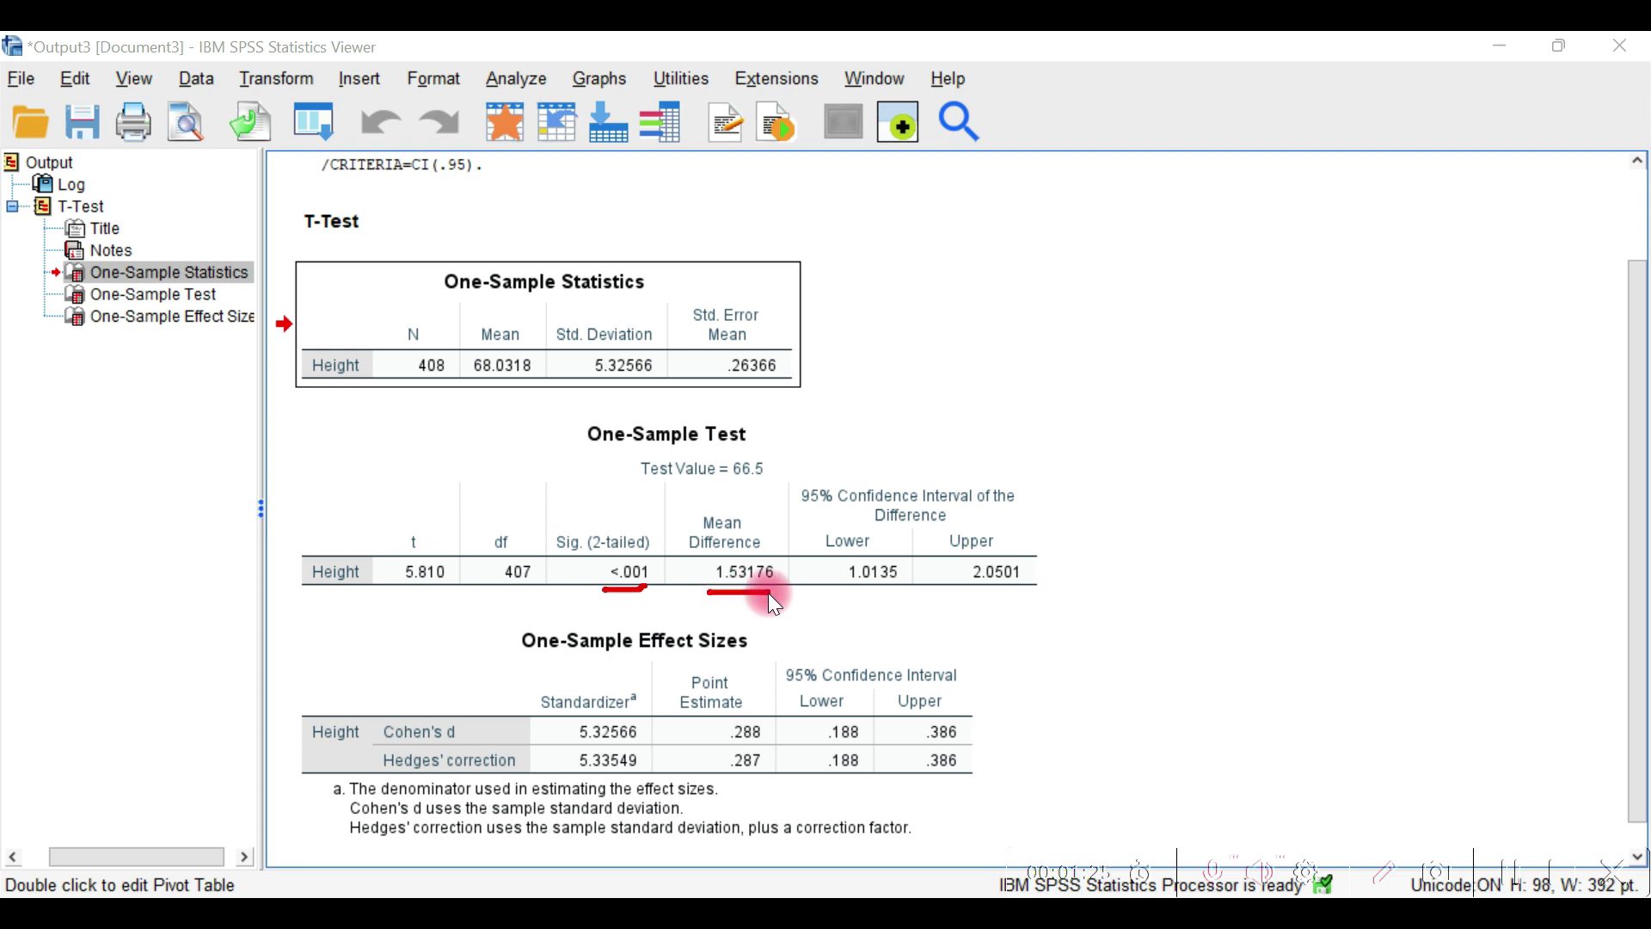
{"action": "left_click_drag", "start_coordinate": [474, 383], "coordinate": [516, 382]}
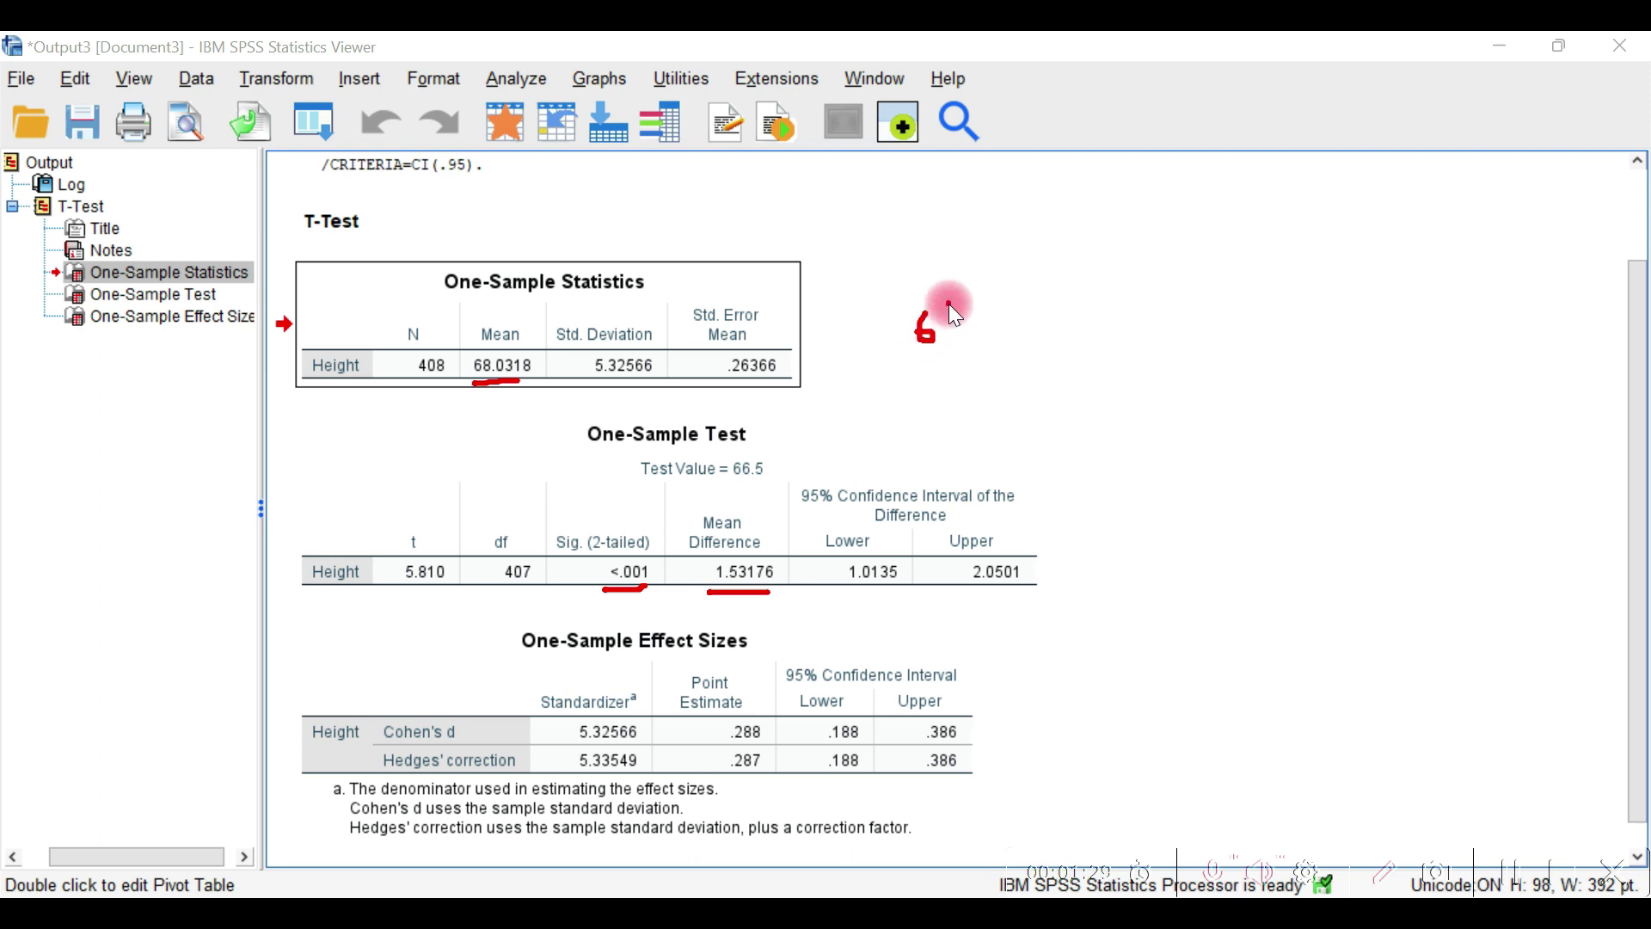
{"action": "left_click_drag", "start_coordinate": [937, 335], "coordinate": [1008, 293]}
{"action": "left_click", "coordinate": [949, 421]}
{"action": "left_click_drag", "start_coordinate": [754, 581], "coordinate": [769, 582]}
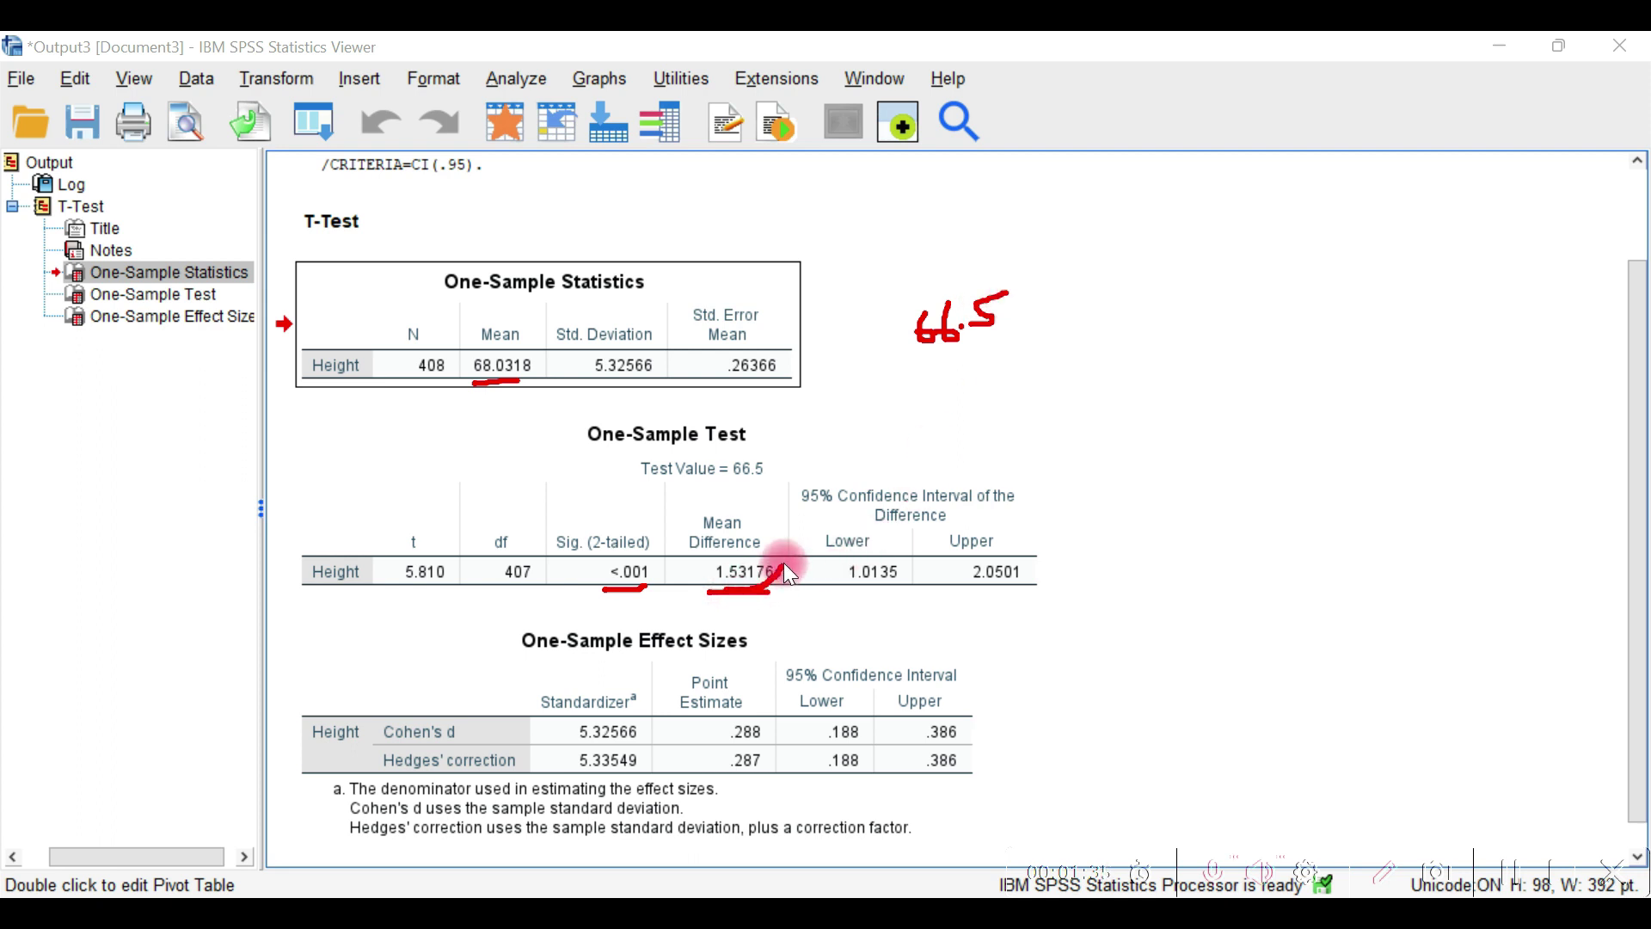
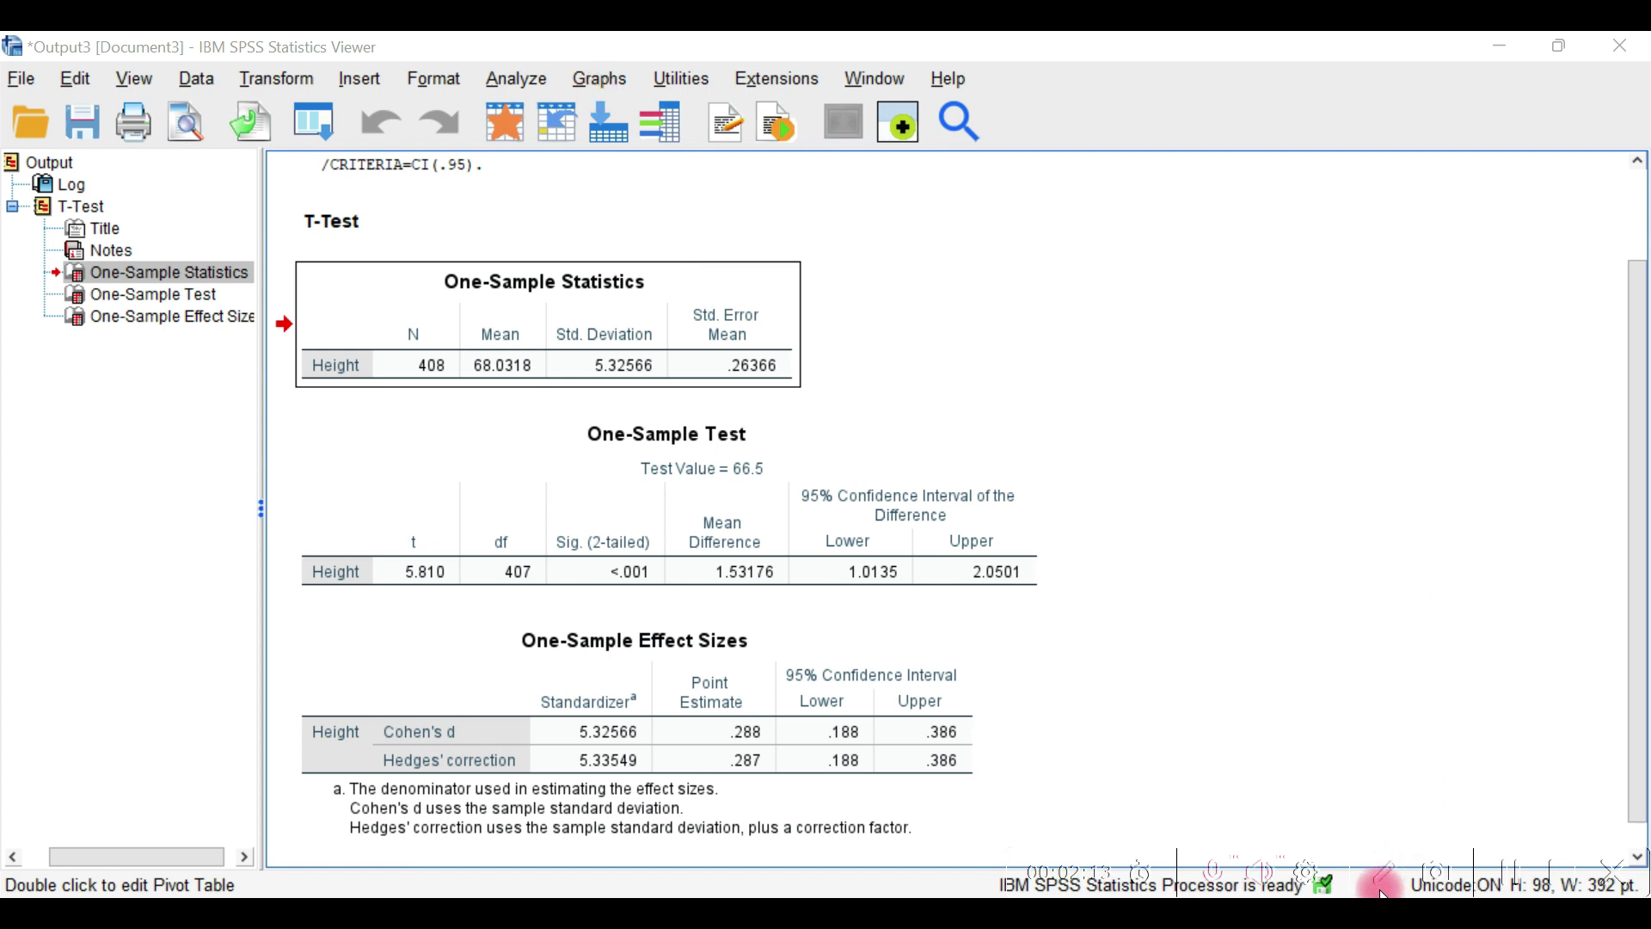
Step: Reset the legacy Histogram settings and create a histogram with Height as the variable
{"action": "left_click", "coordinate": [596, 80]}
{"action": "mouse_move", "coordinate": [723, 294]}
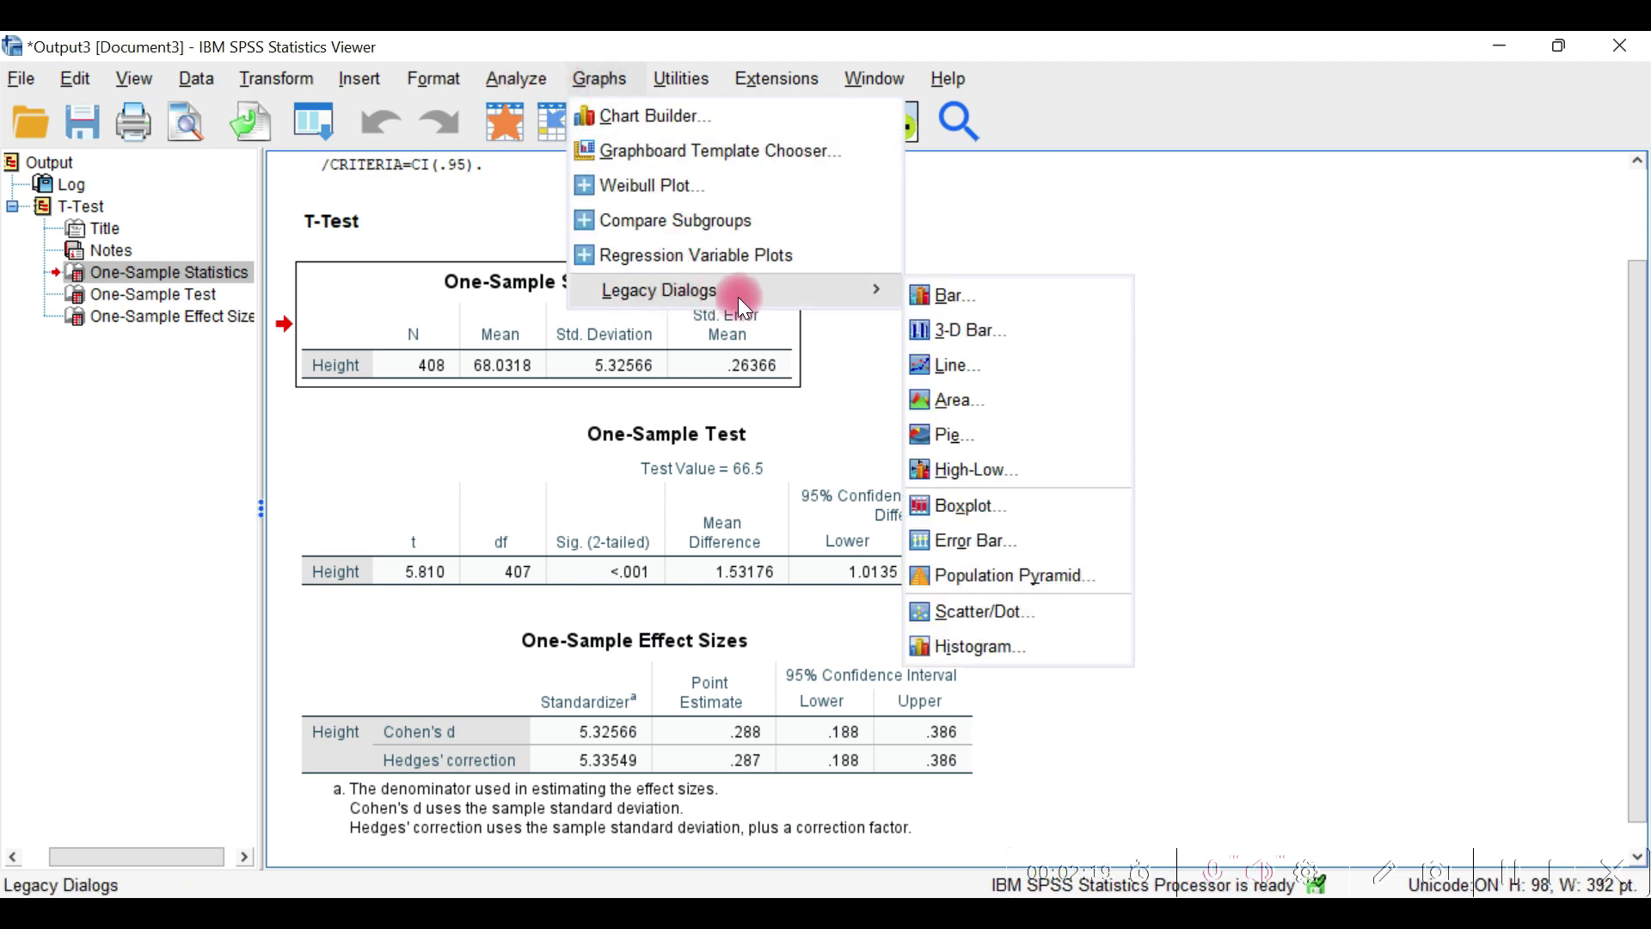
{"action": "left_click", "coordinate": [993, 648]}
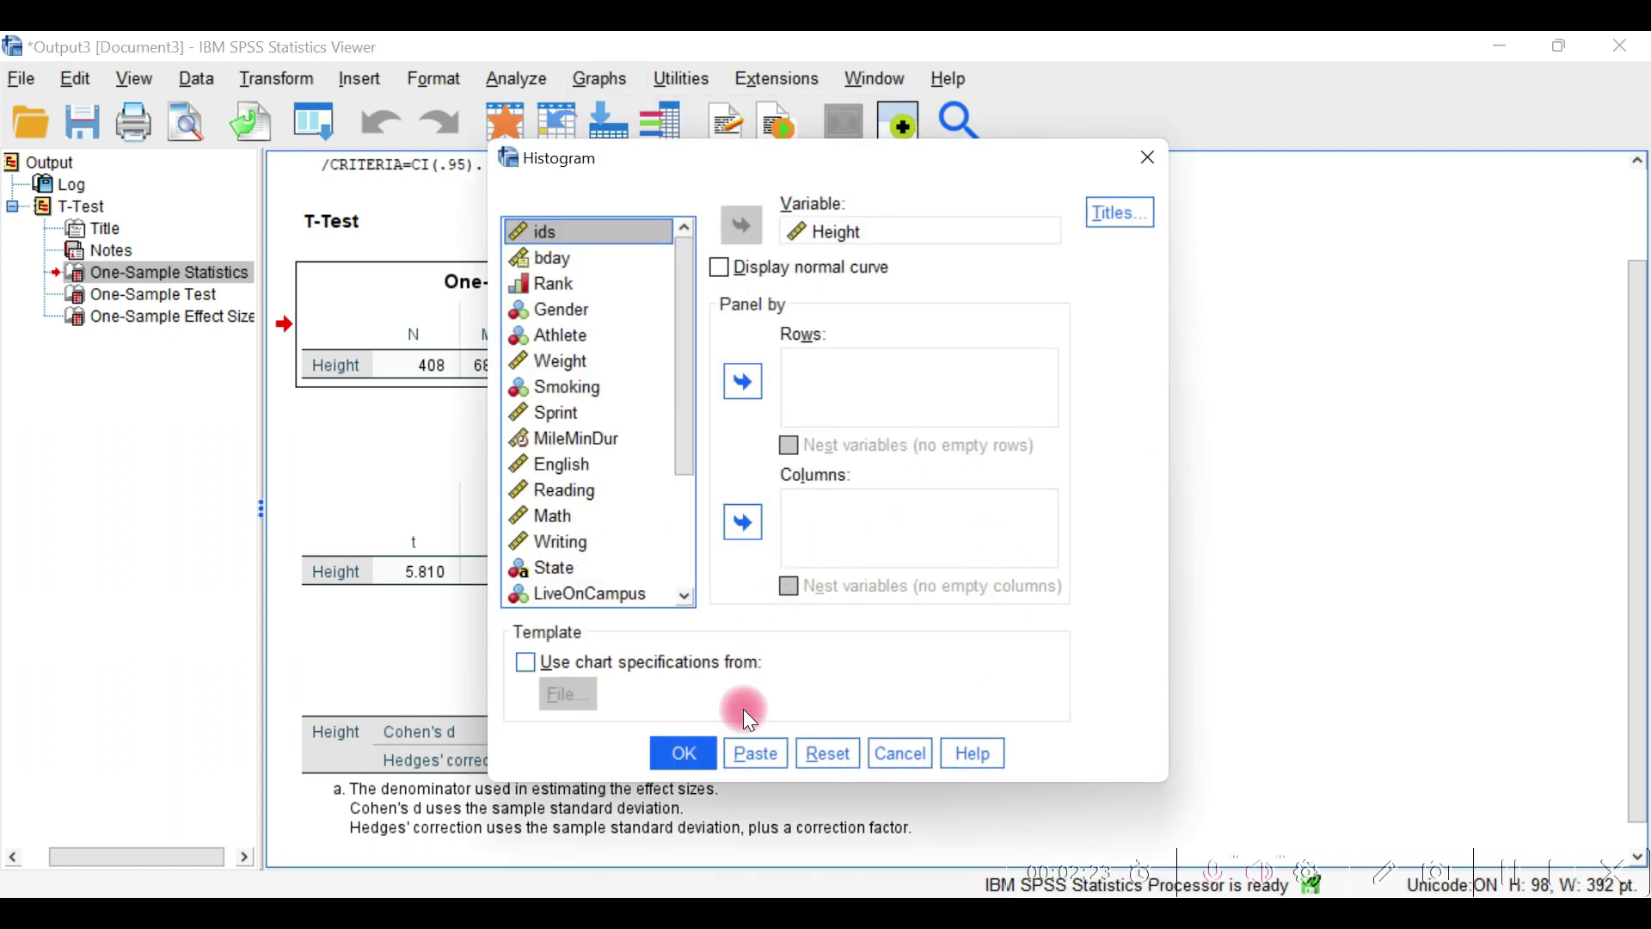
{"action": "left_click", "coordinate": [819, 768]}
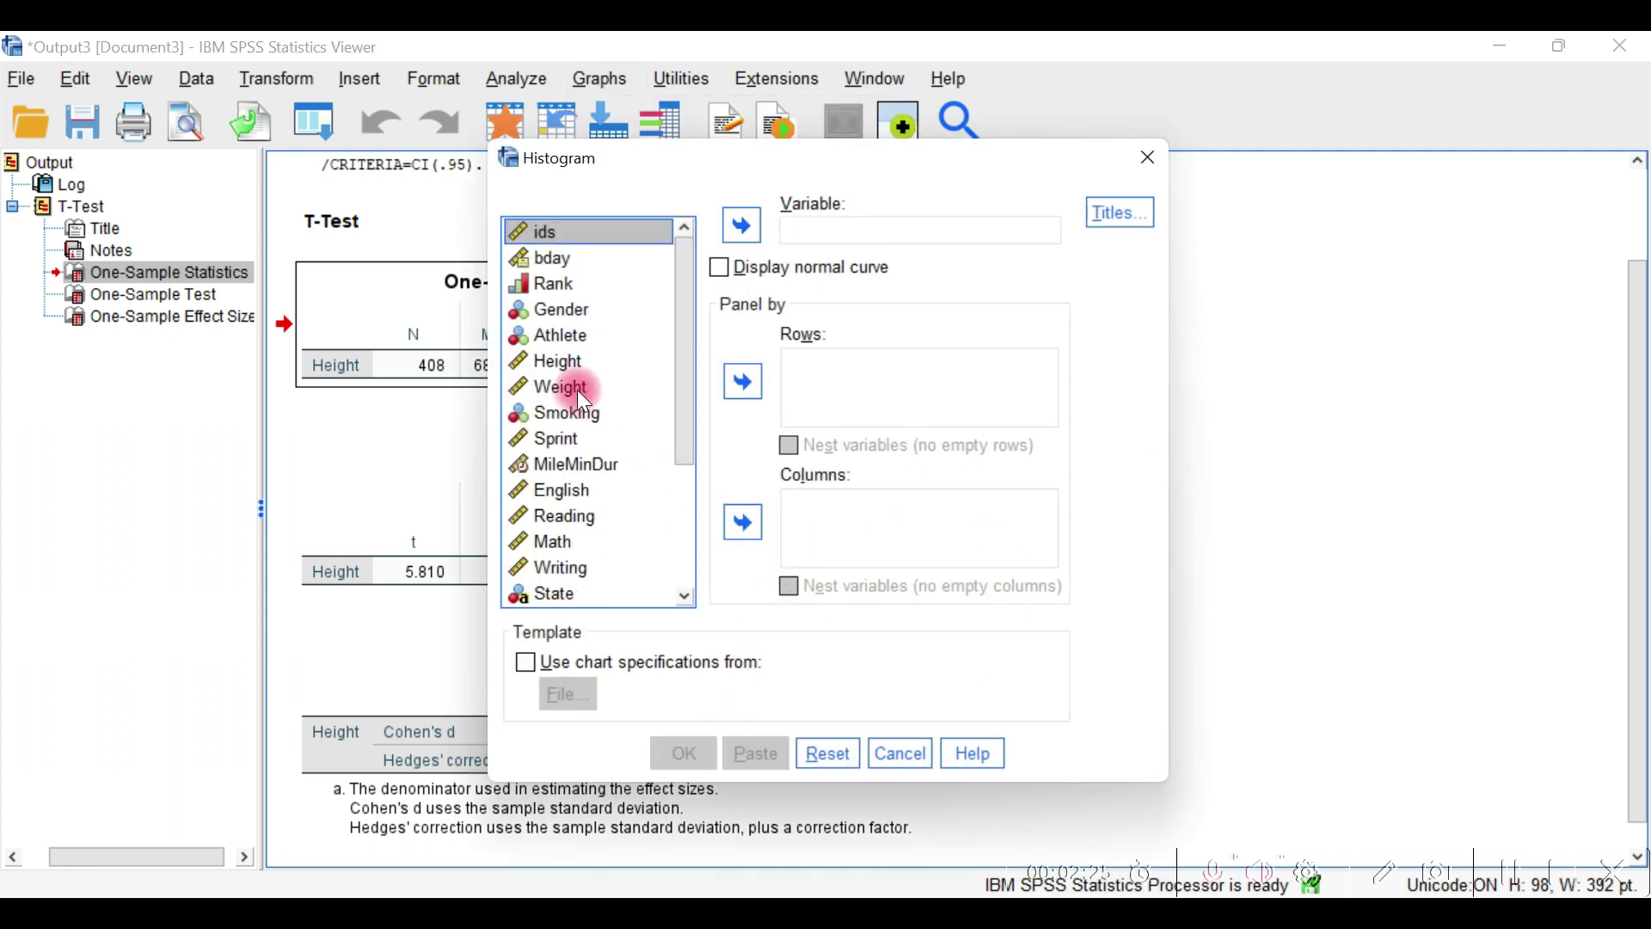
{"action": "left_click", "coordinate": [546, 372]}
{"action": "left_click", "coordinate": [745, 225]}
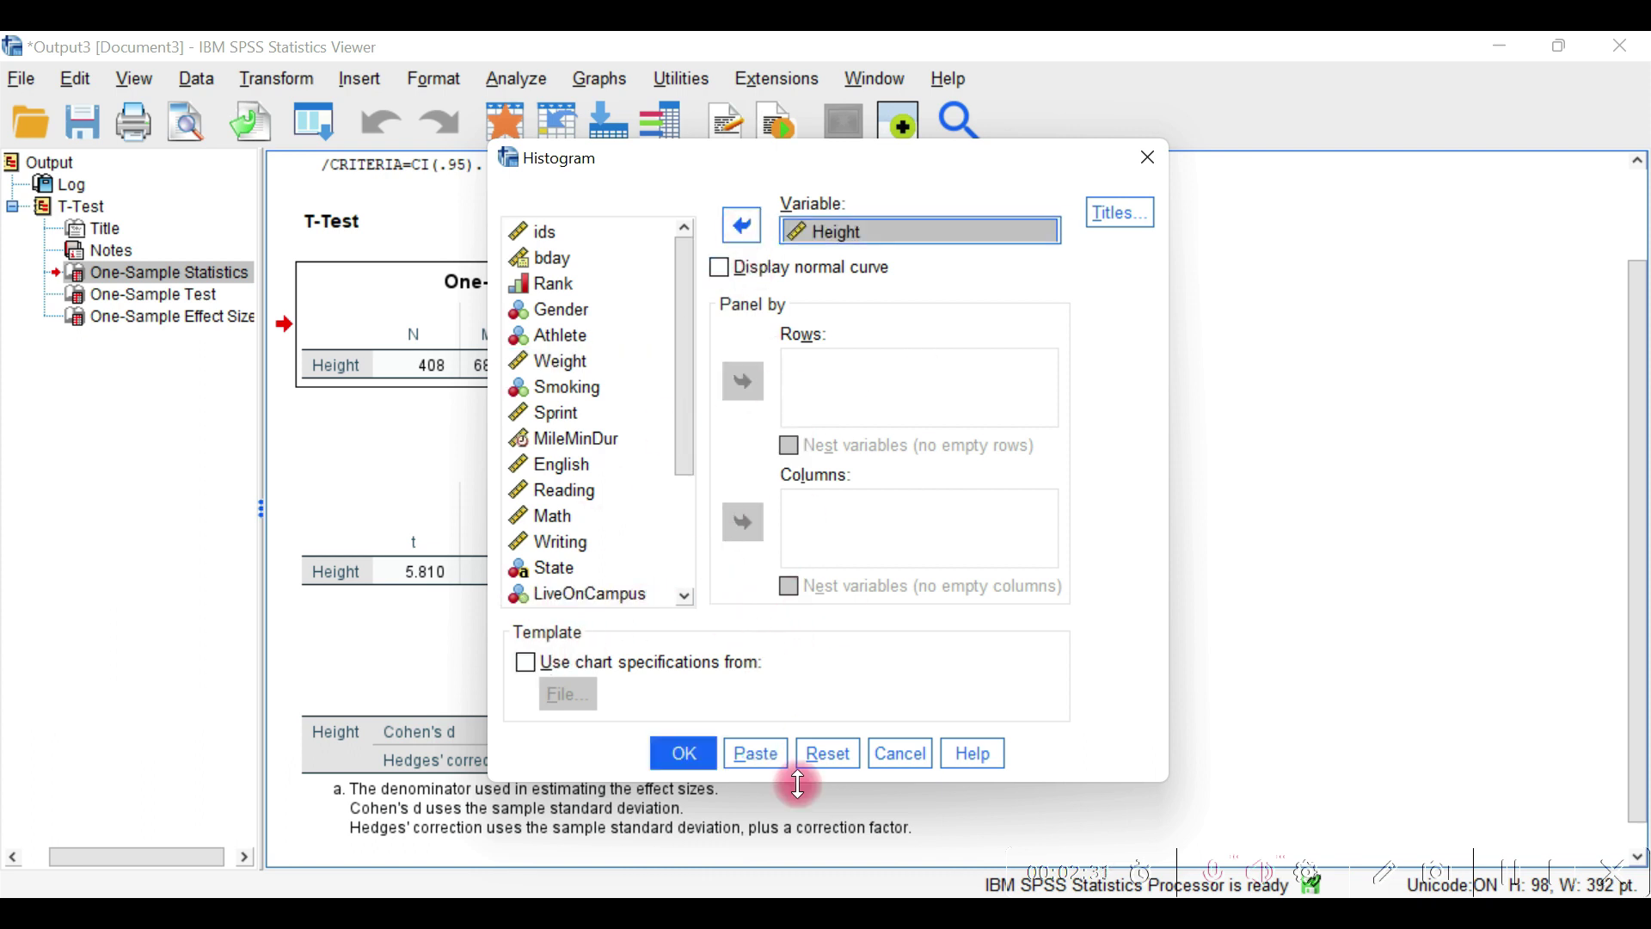
{"action": "left_click", "coordinate": [683, 756]}
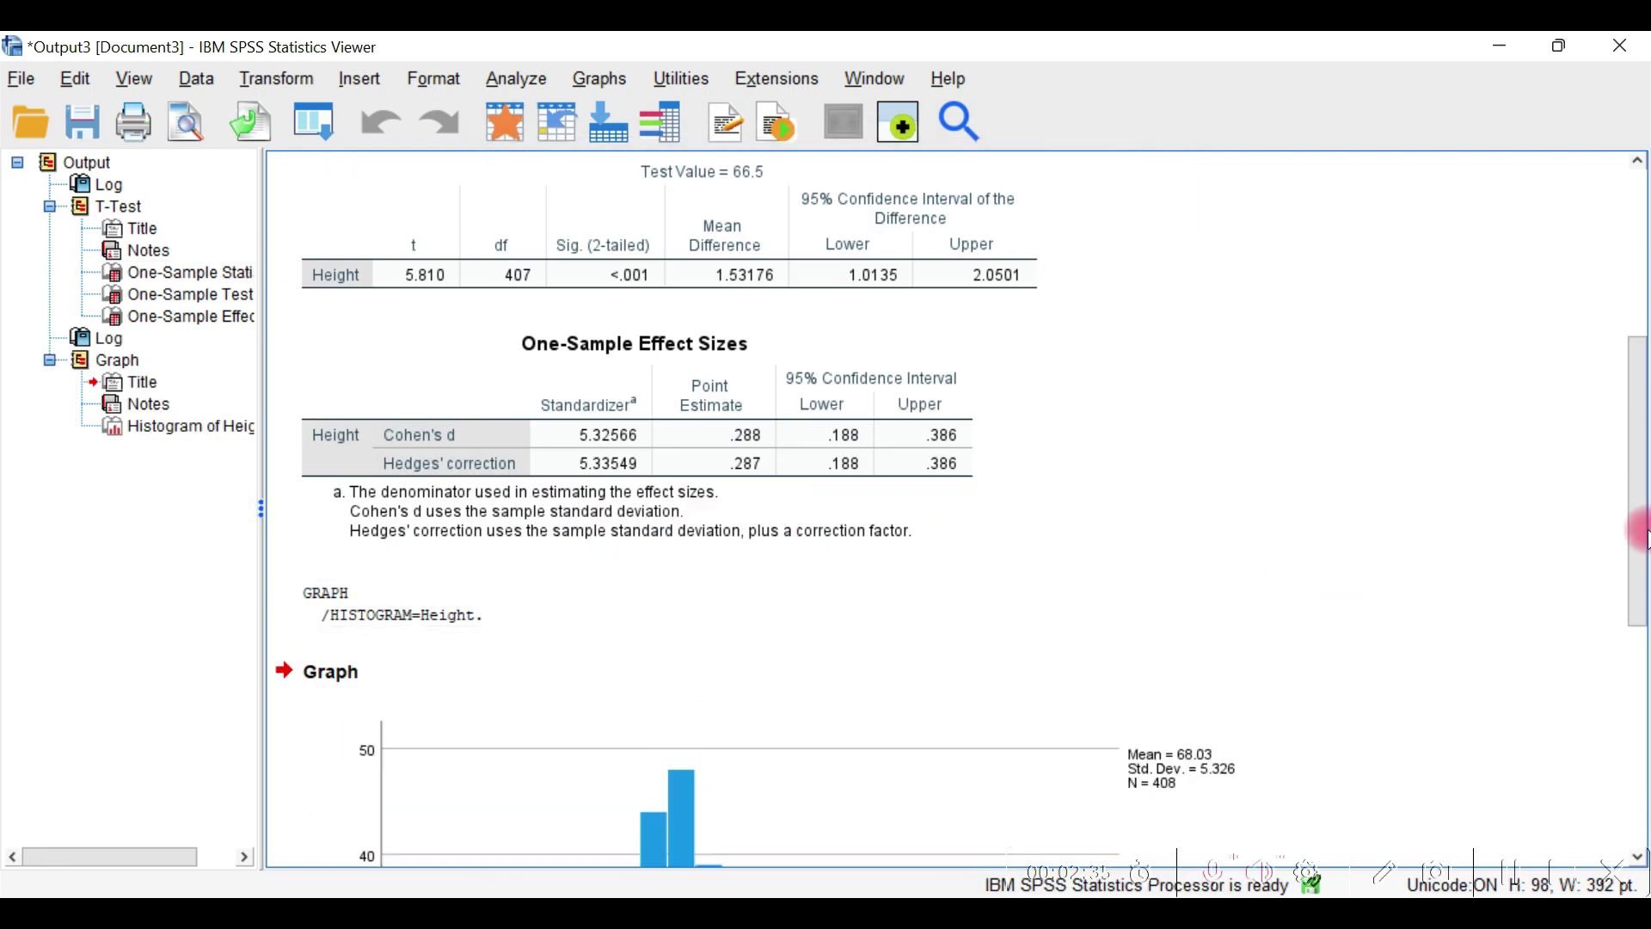
Step: Open the Height histogram for editing and add an X axis reference line at position 66.5
{"action": "left_click_drag", "start_coordinate": [1643, 528], "coordinate": [1615, 754]}
{"action": "left_click", "coordinate": [845, 539]}
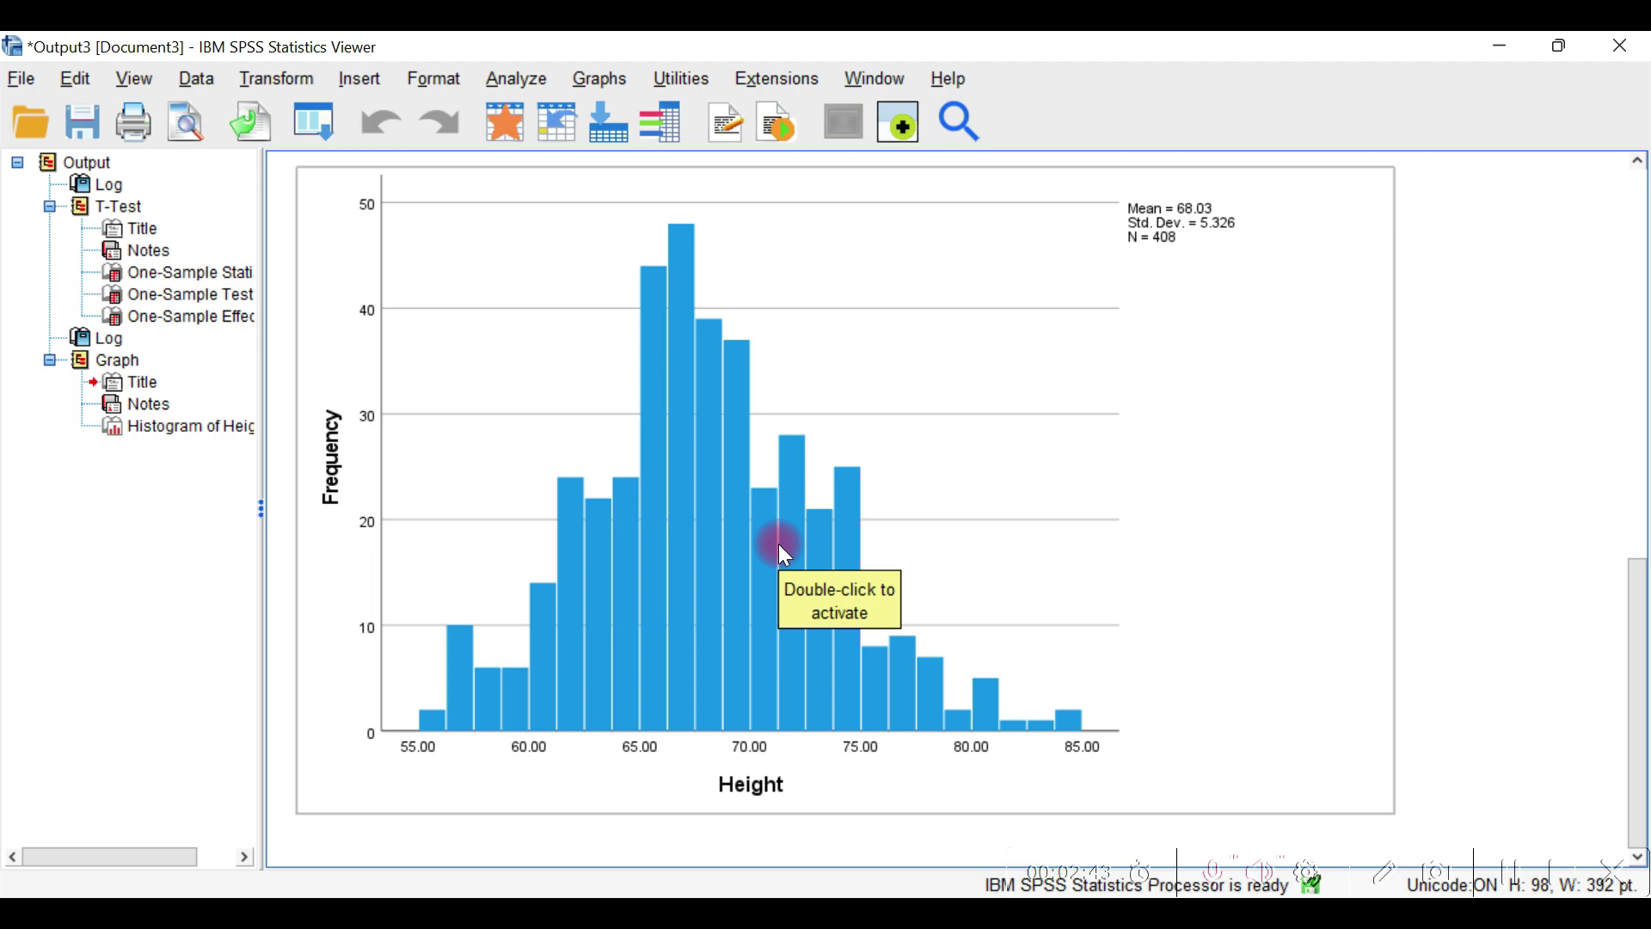
{"action": "double_click", "coordinate": [715, 518]}
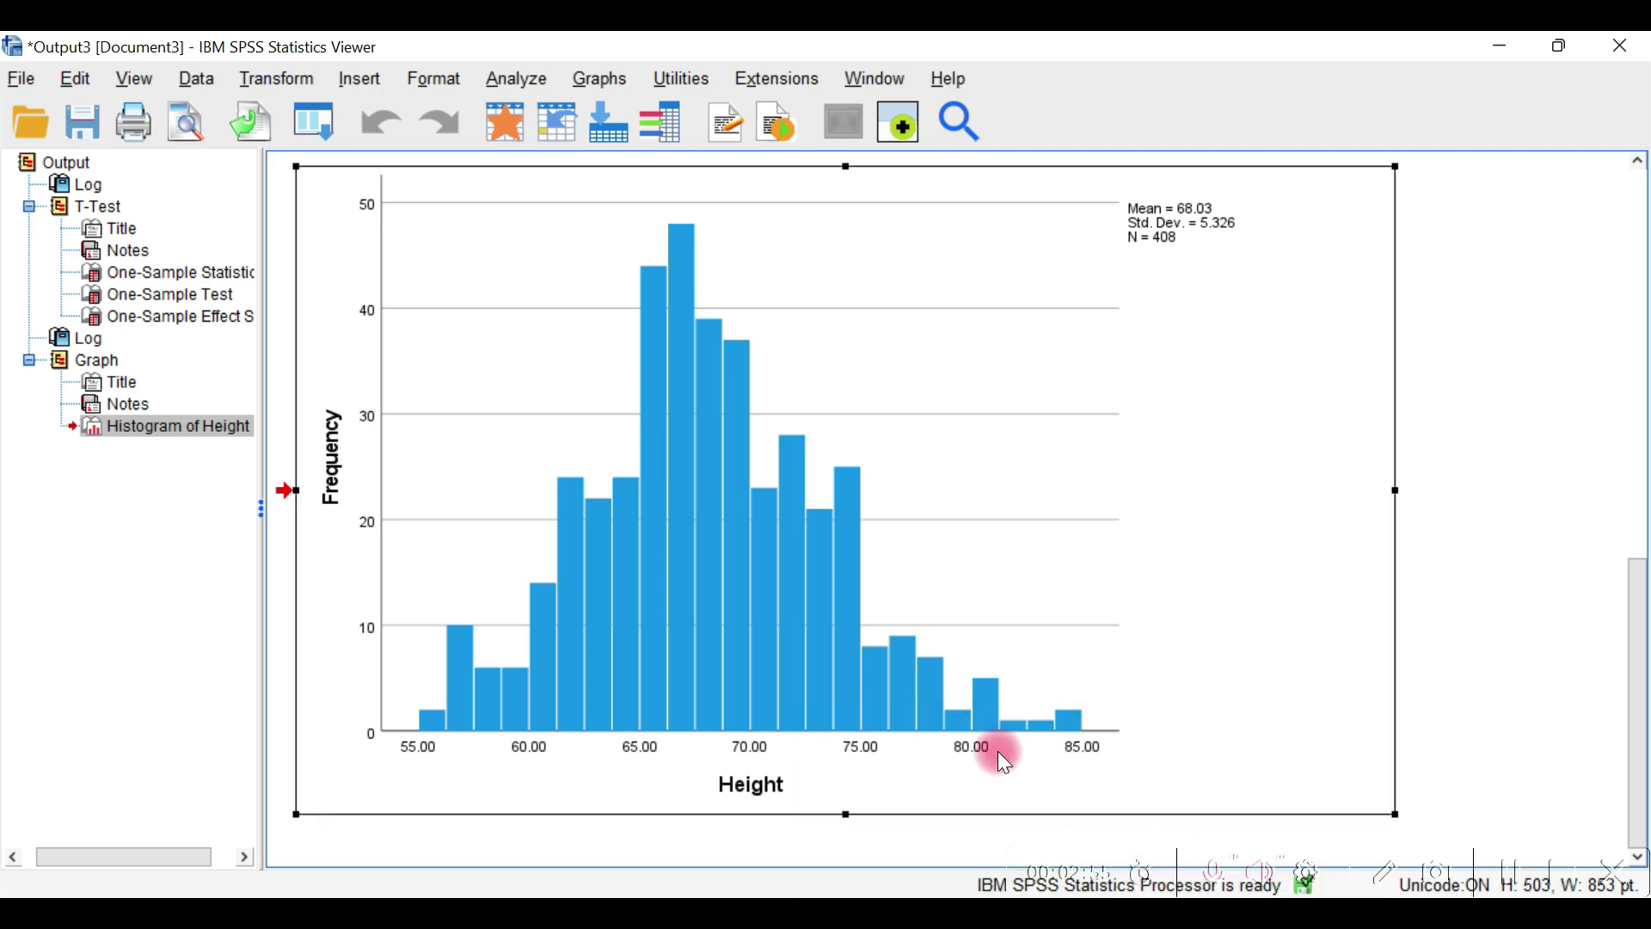
{"action": "double_click", "coordinate": [759, 571]}
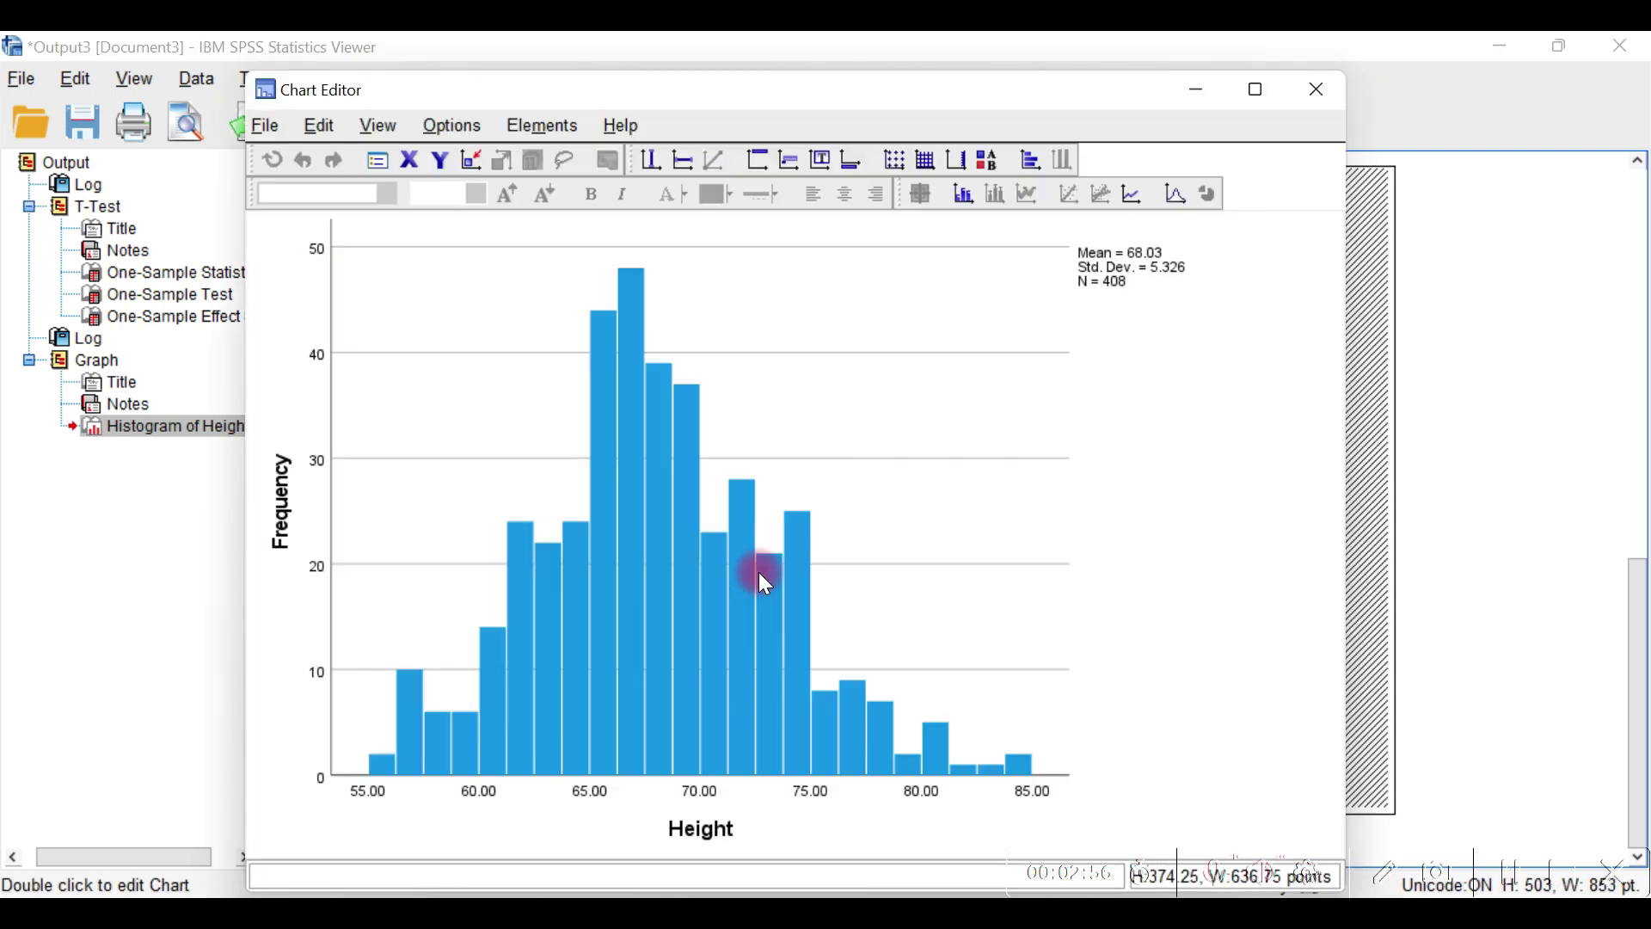
{"action": "left_click", "coordinate": [652, 163]}
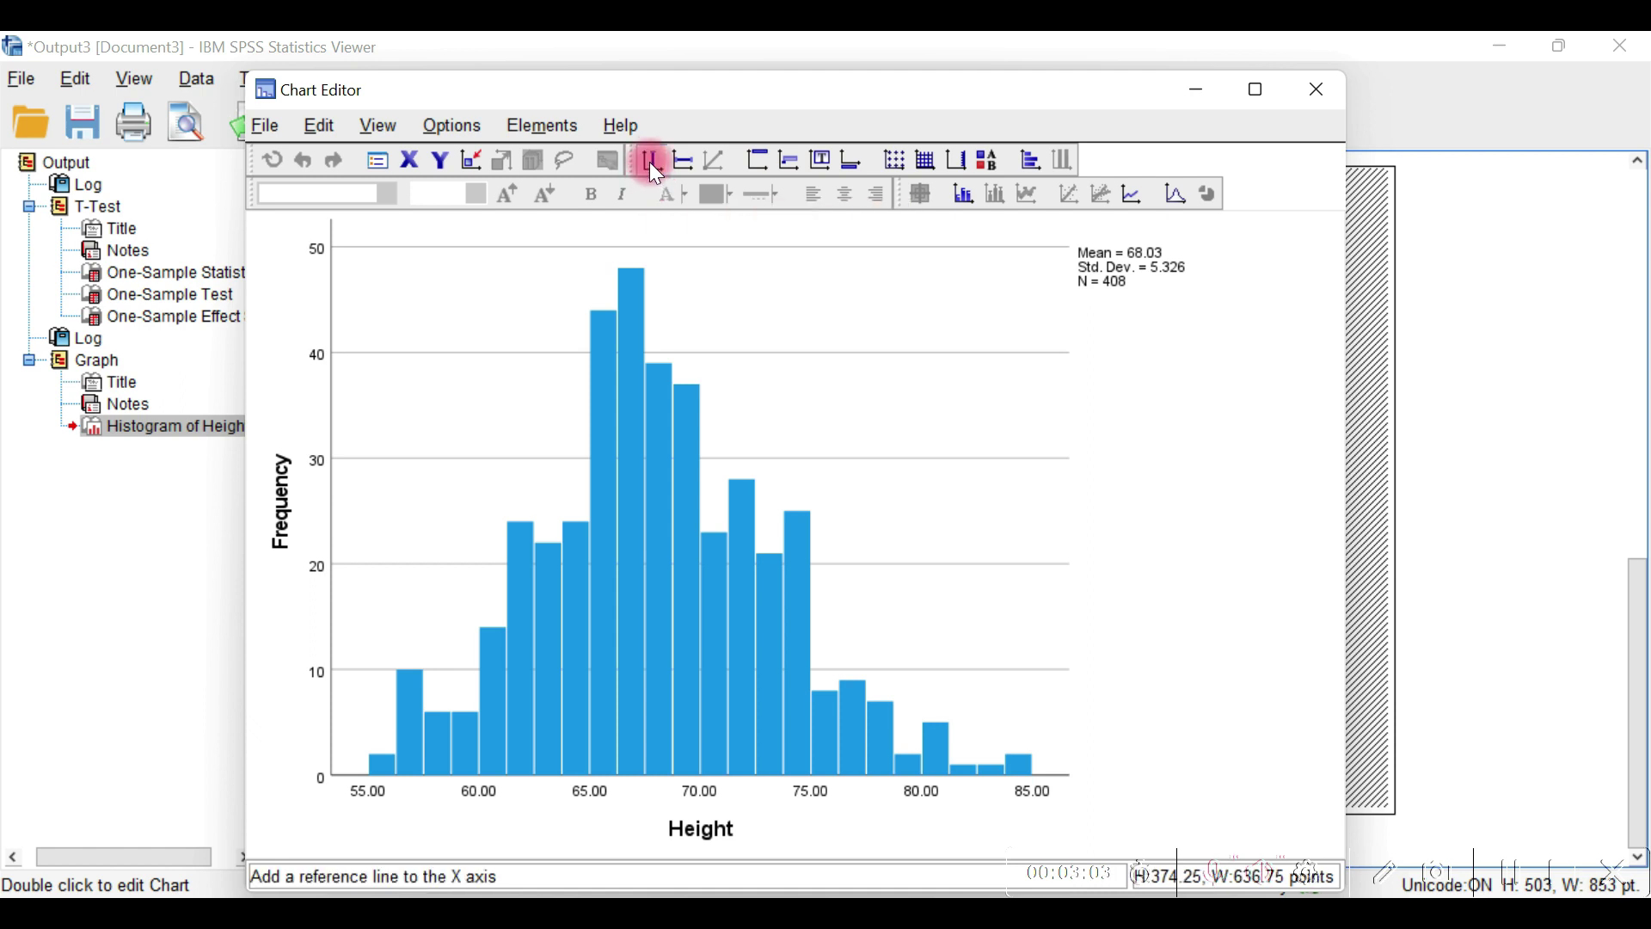
{"action": "left_click", "coordinate": [926, 256]}
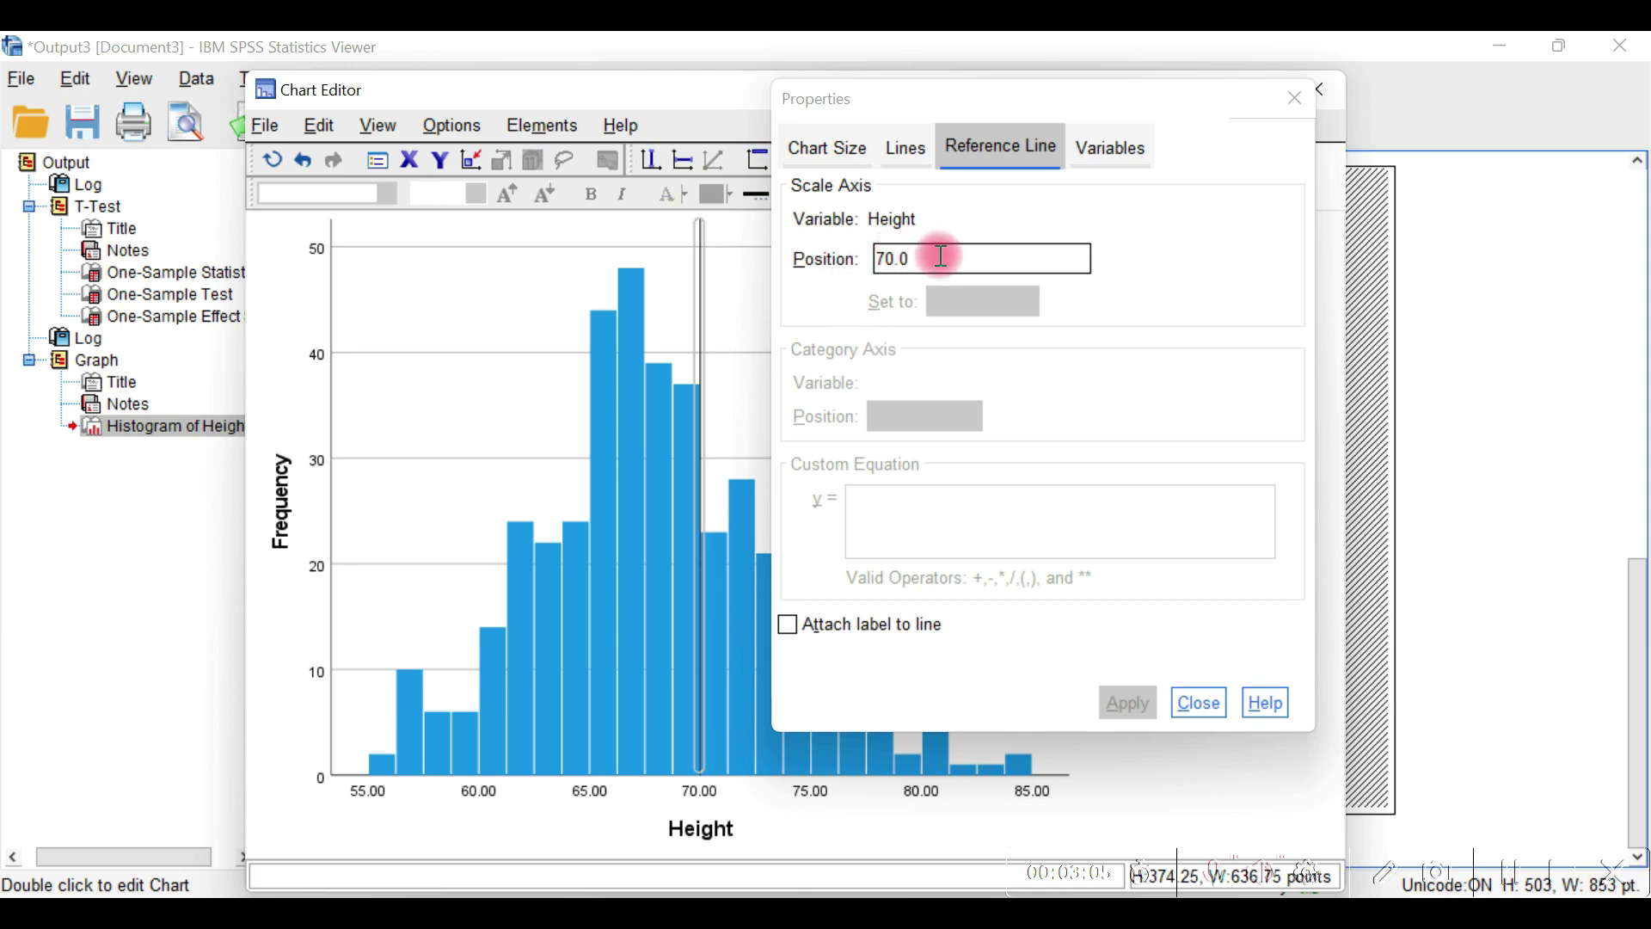
{"action": "left_click_drag", "start_coordinate": [926, 256], "coordinate": [861, 258]}
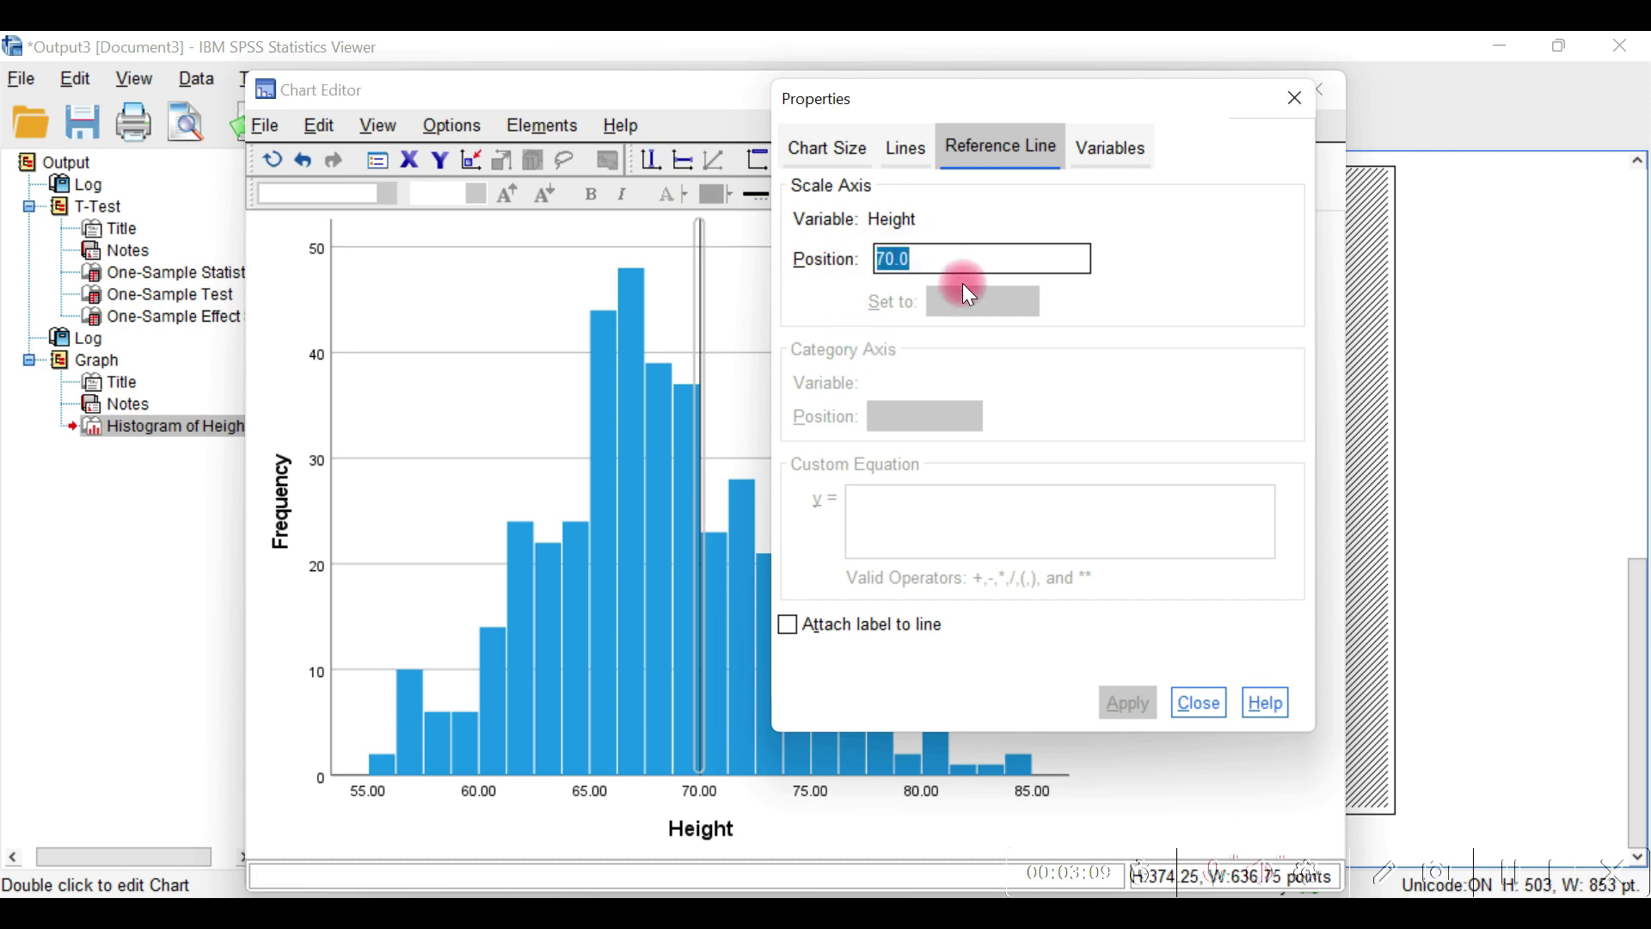
{"action": "type", "text": "66.5"}
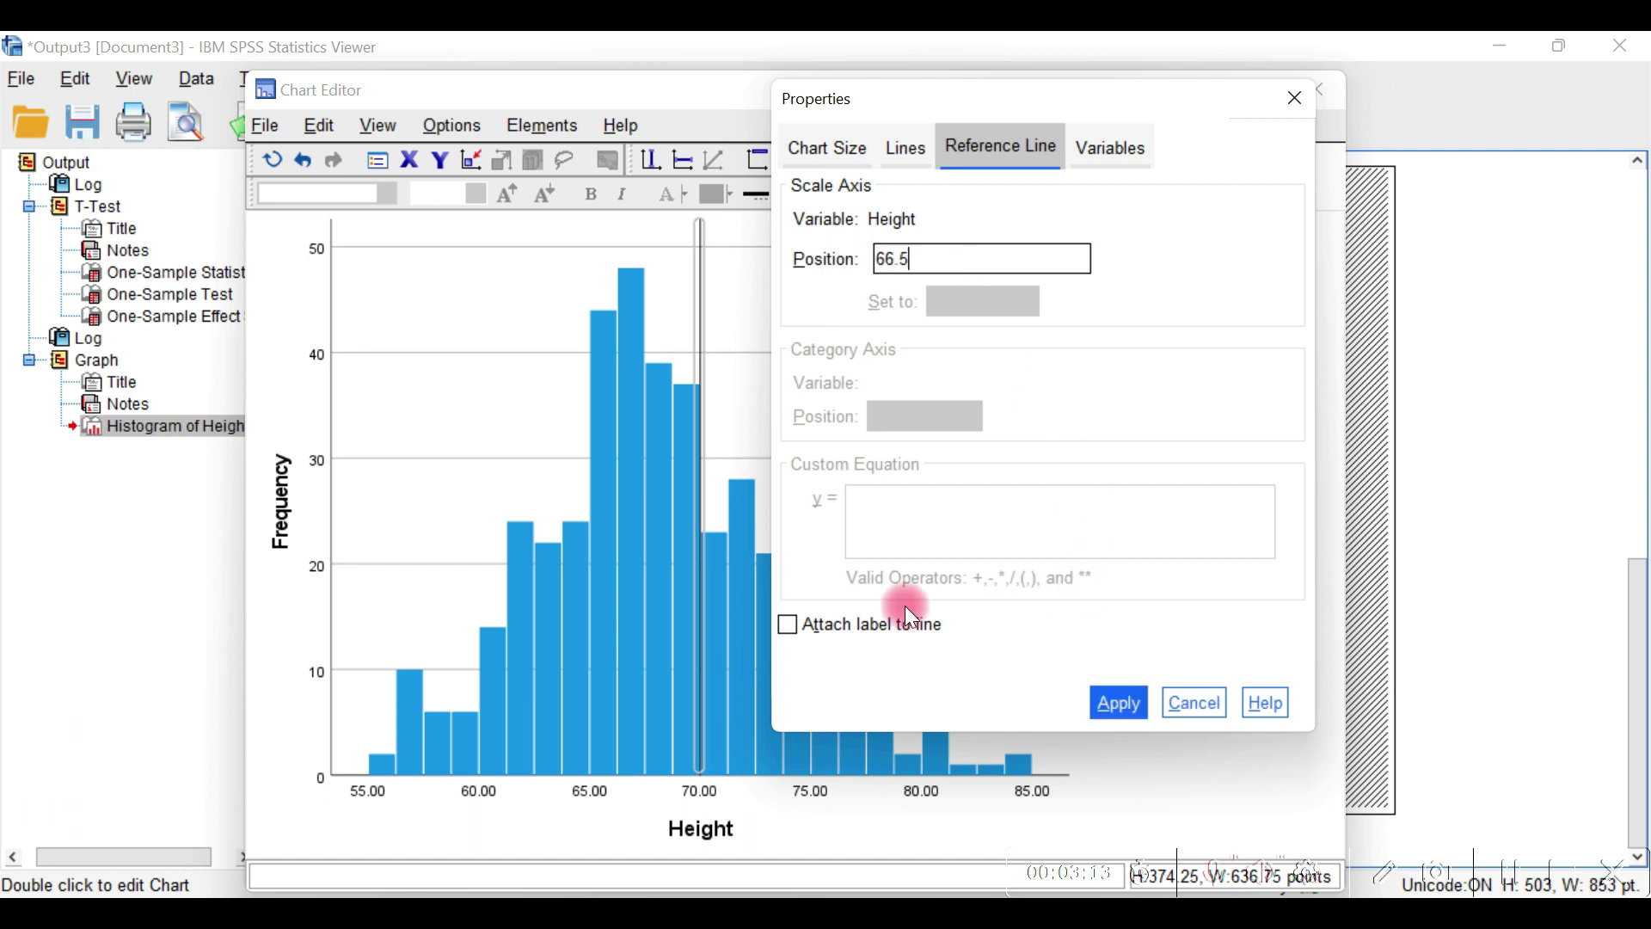
{"action": "left_click", "coordinate": [1102, 701]}
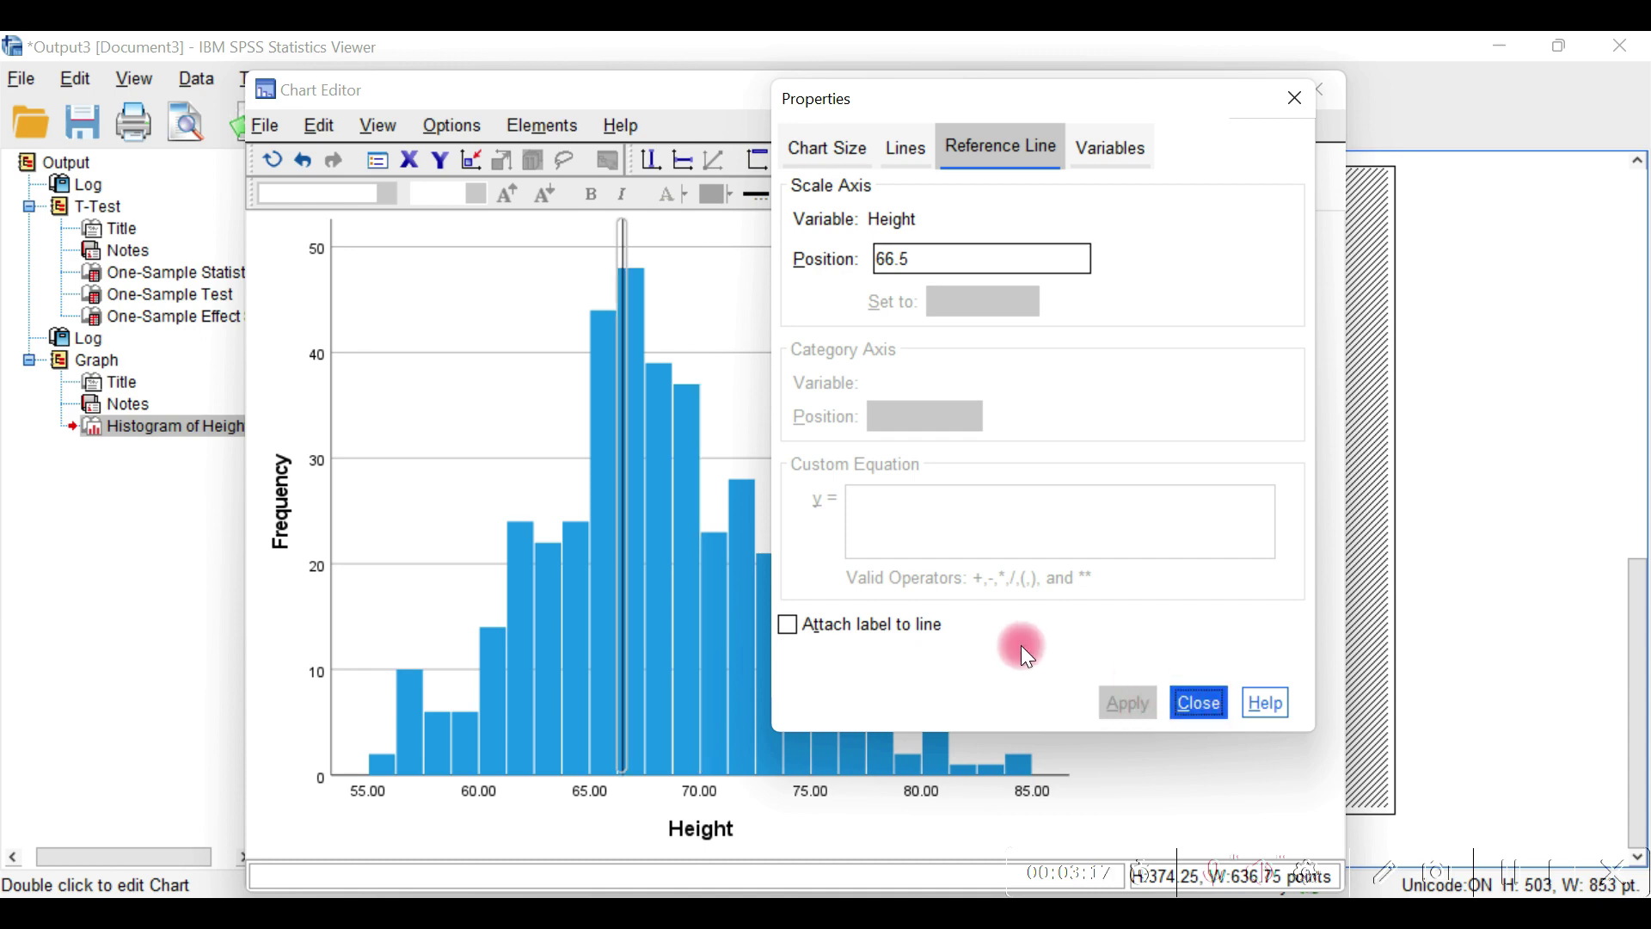
Step: Attach a label to the 66.5 reference line and close its properties
{"action": "left_click", "coordinate": [789, 626]}
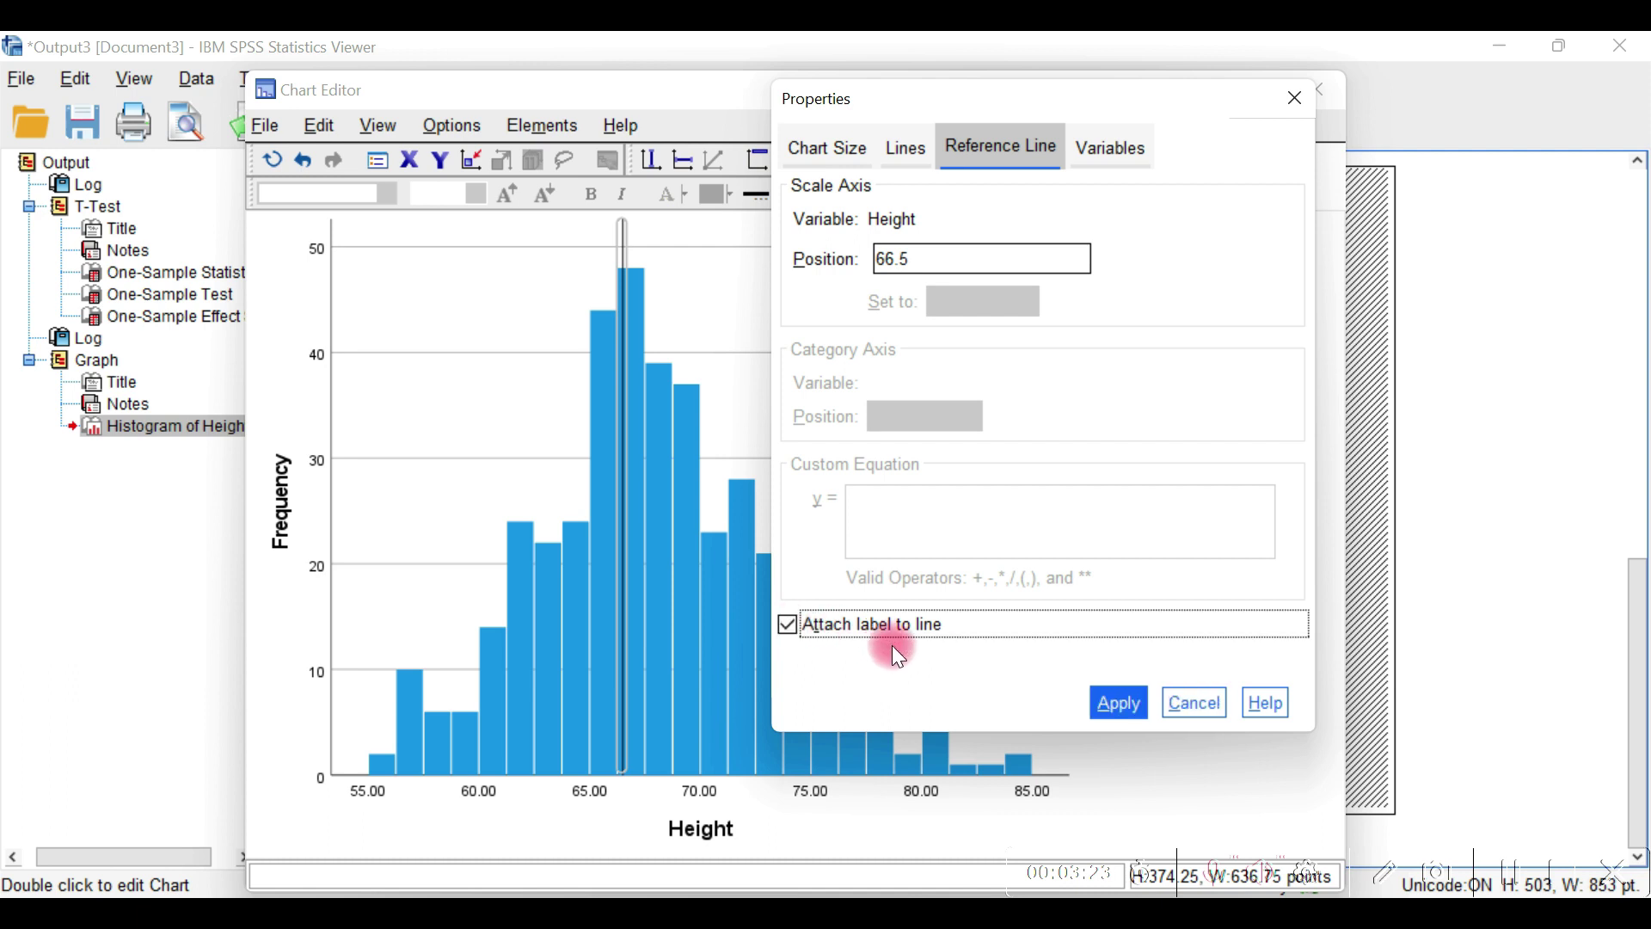
{"action": "left_click", "coordinate": [1117, 705]}
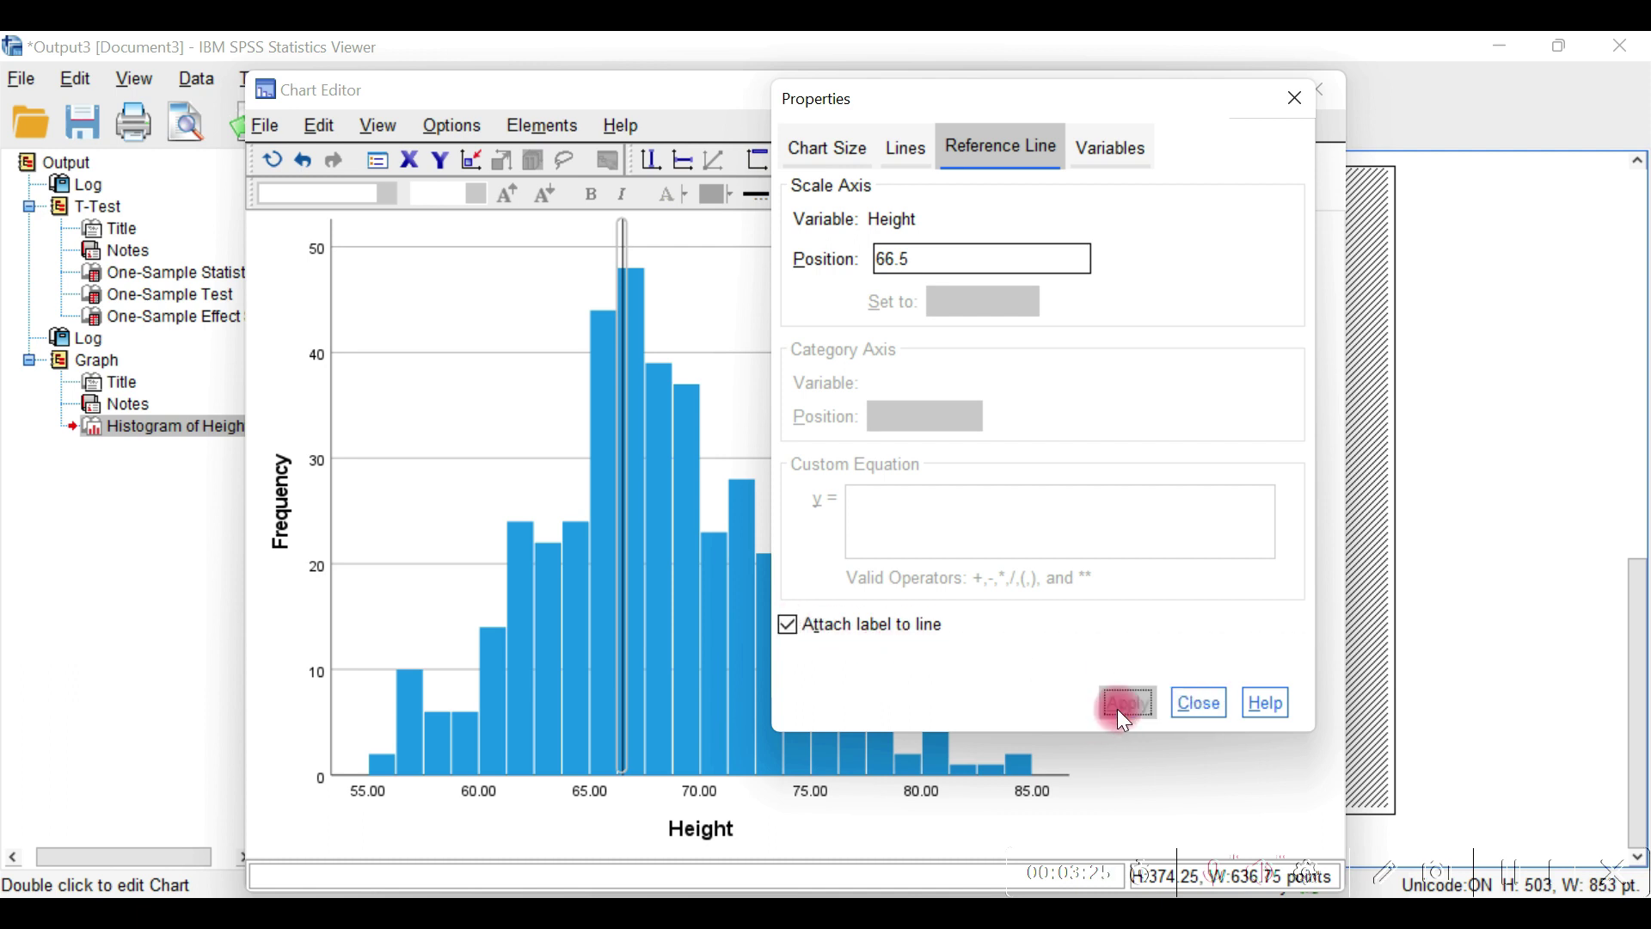
{"action": "left_click", "coordinate": [1198, 705]}
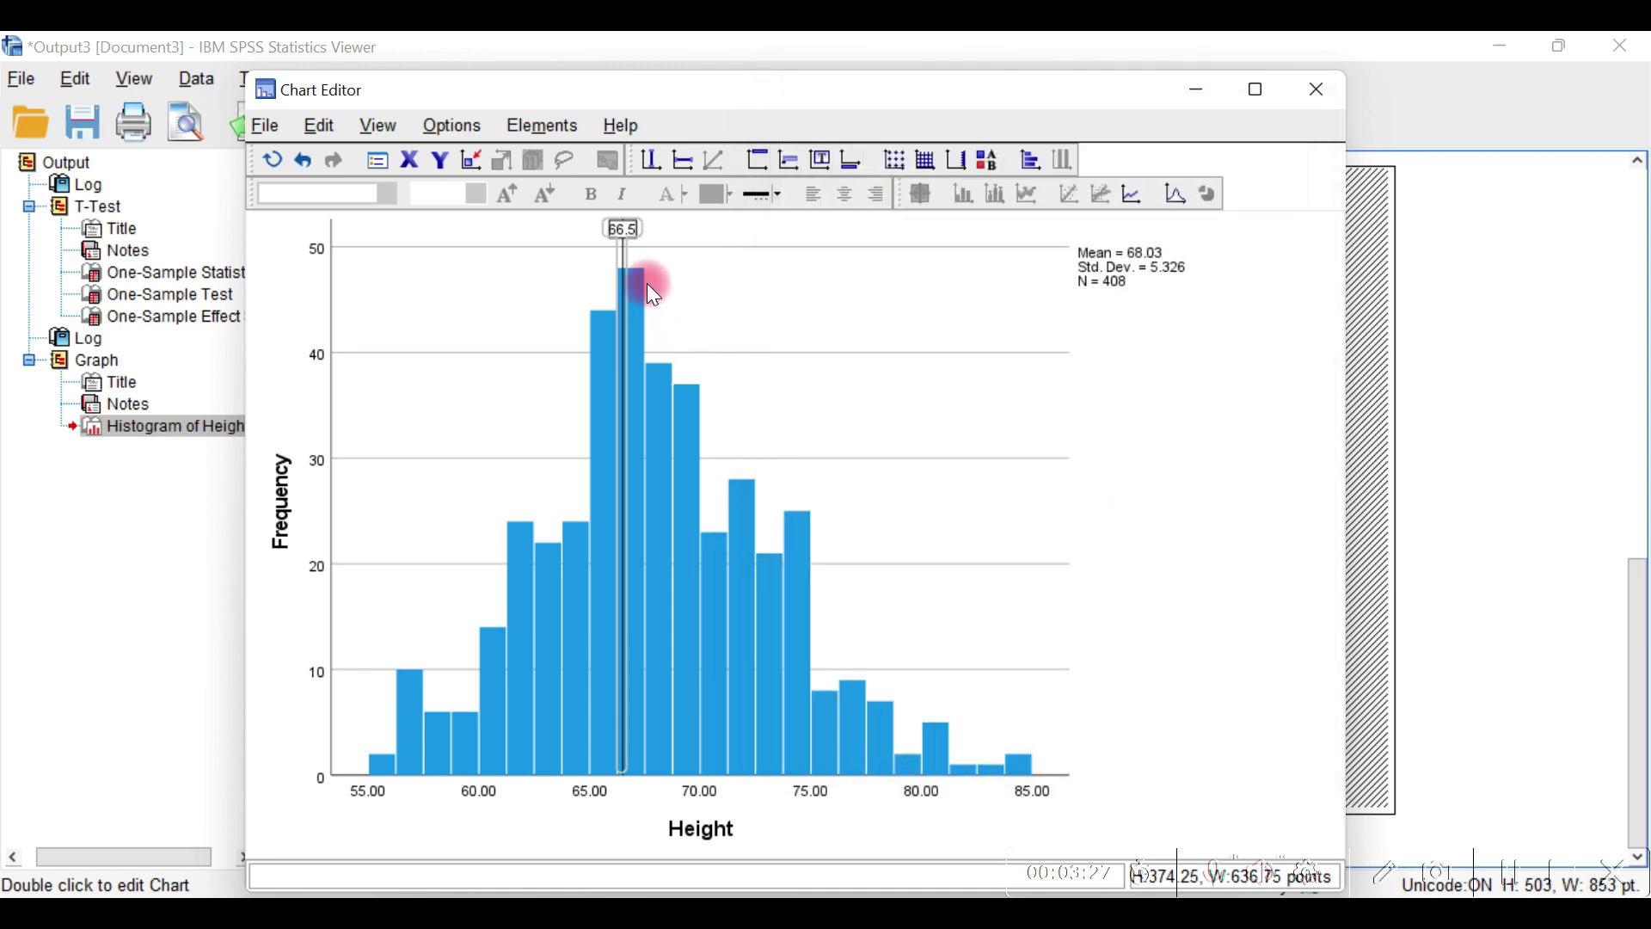
{"action": "left_click", "coordinate": [620, 284]}
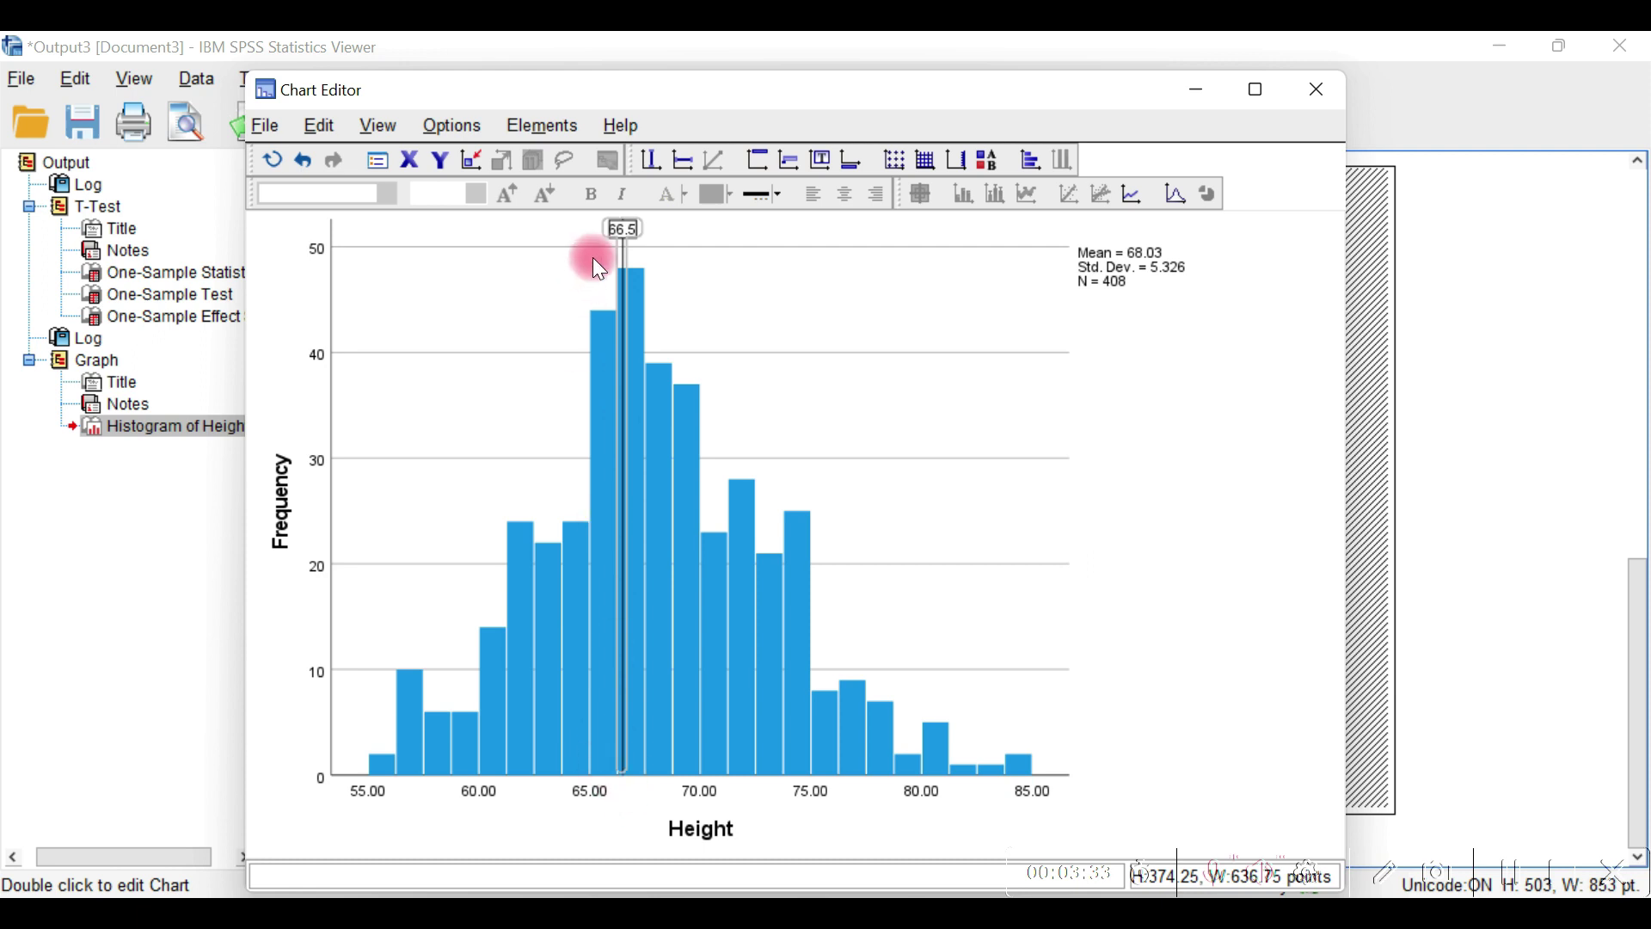
{"action": "left_click_drag", "start_coordinate": [627, 280], "coordinate": [634, 606]}
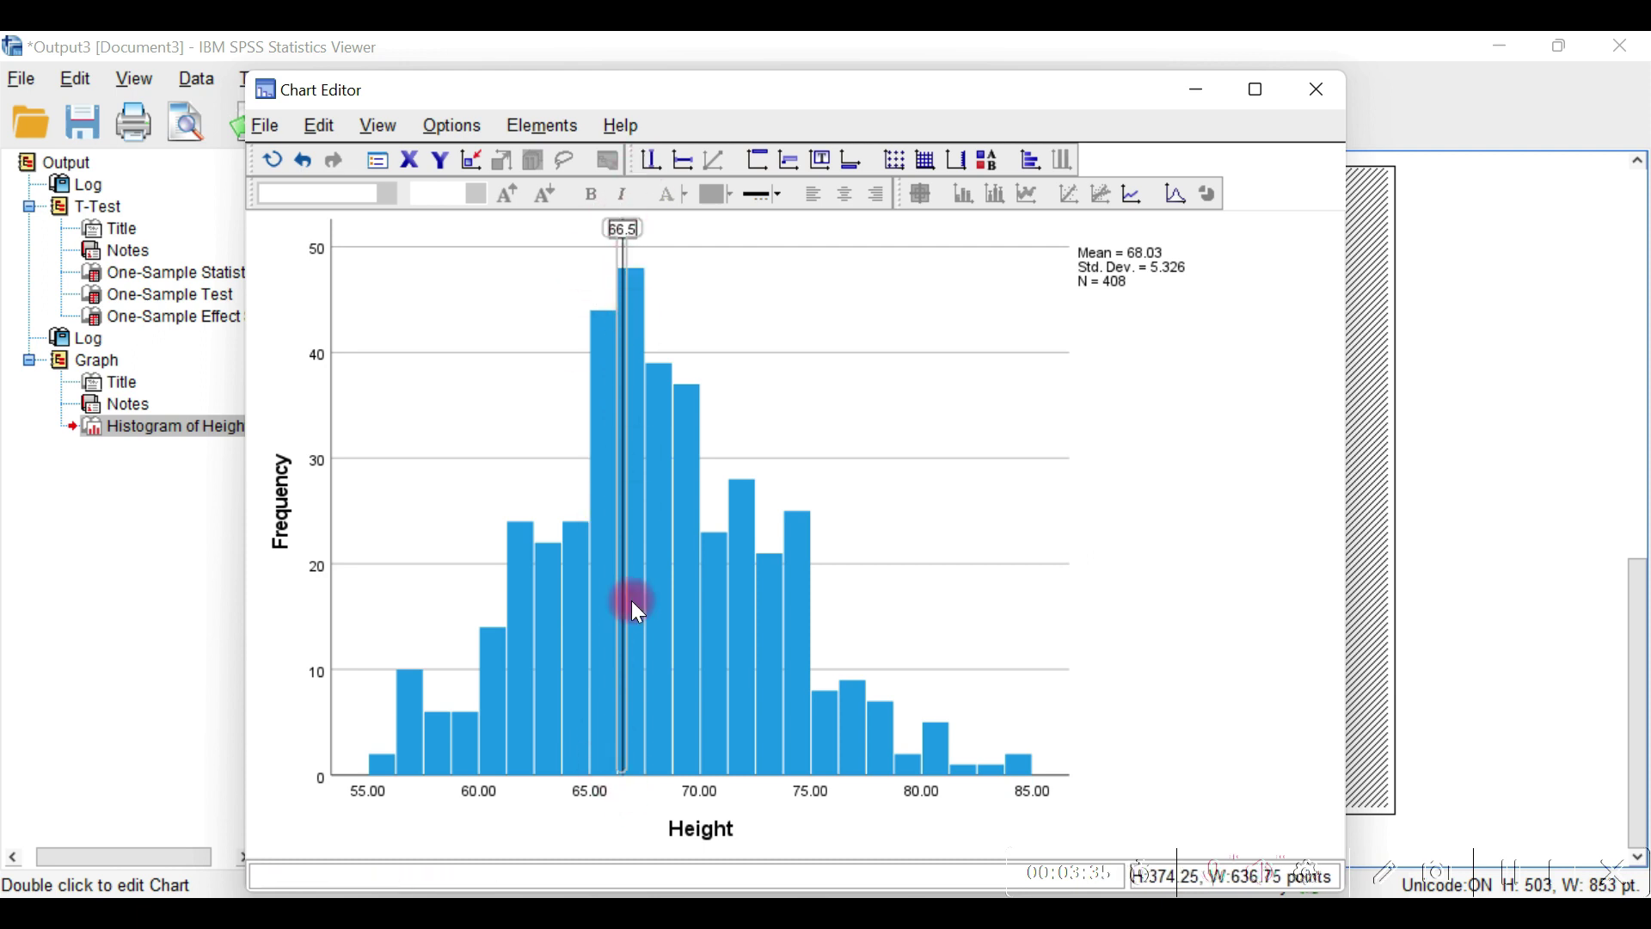
Step: Add a second X axis reference line at position 68.03 with a label attached to it
{"action": "left_click", "coordinate": [647, 158]}
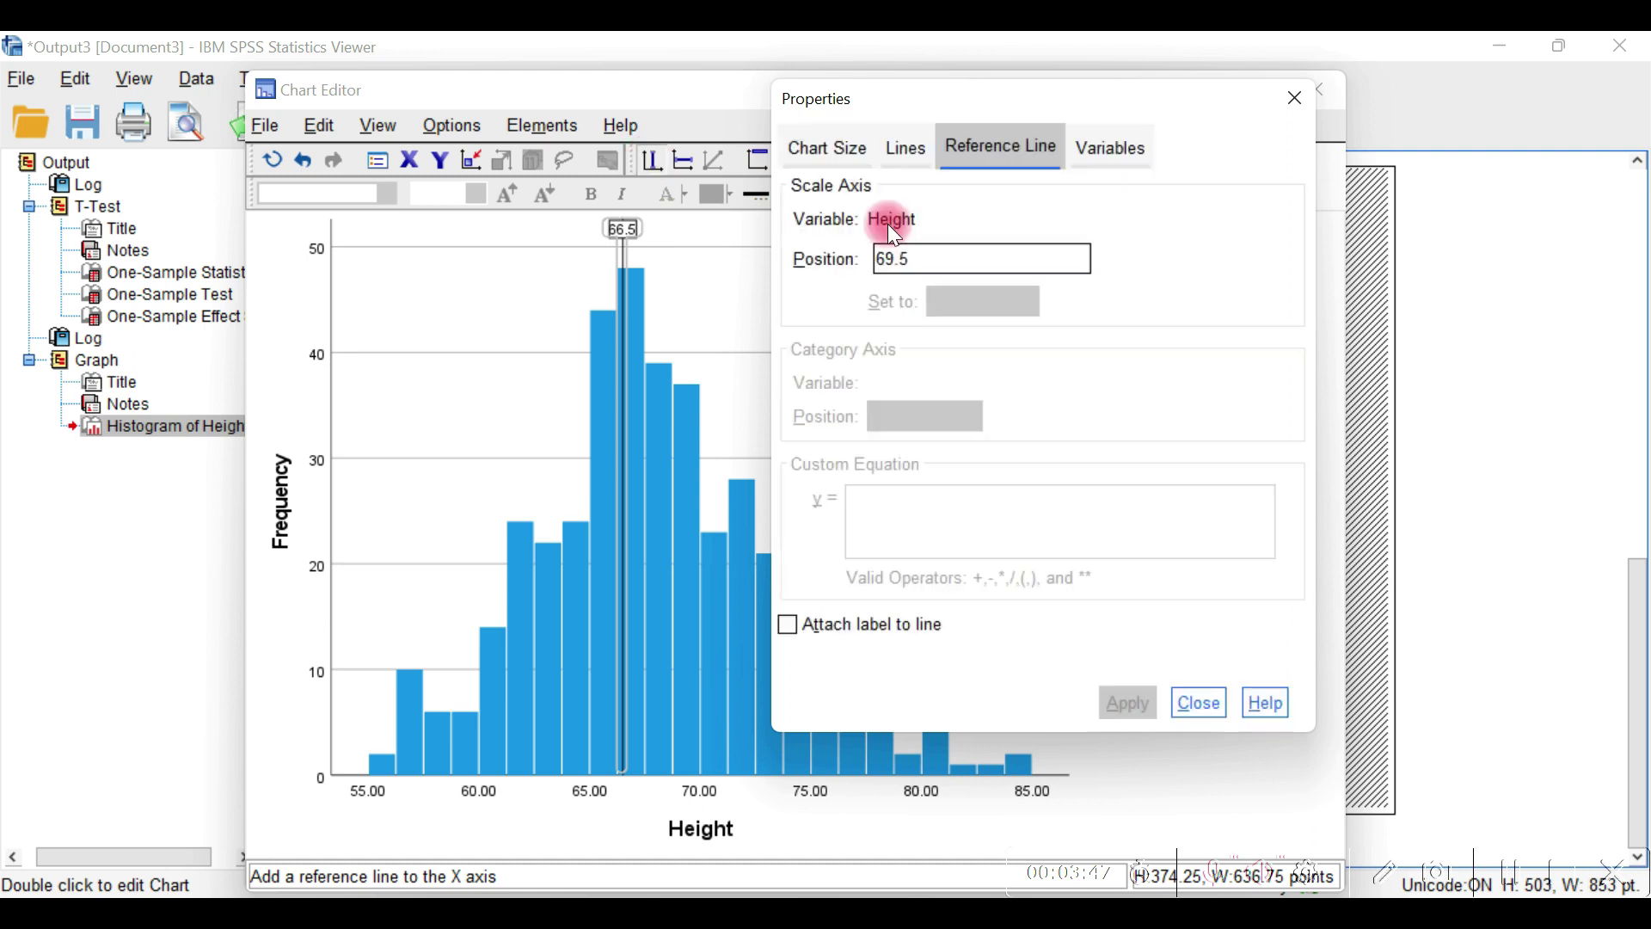
{"action": "left_click_drag", "start_coordinate": [934, 259], "coordinate": [865, 269]}
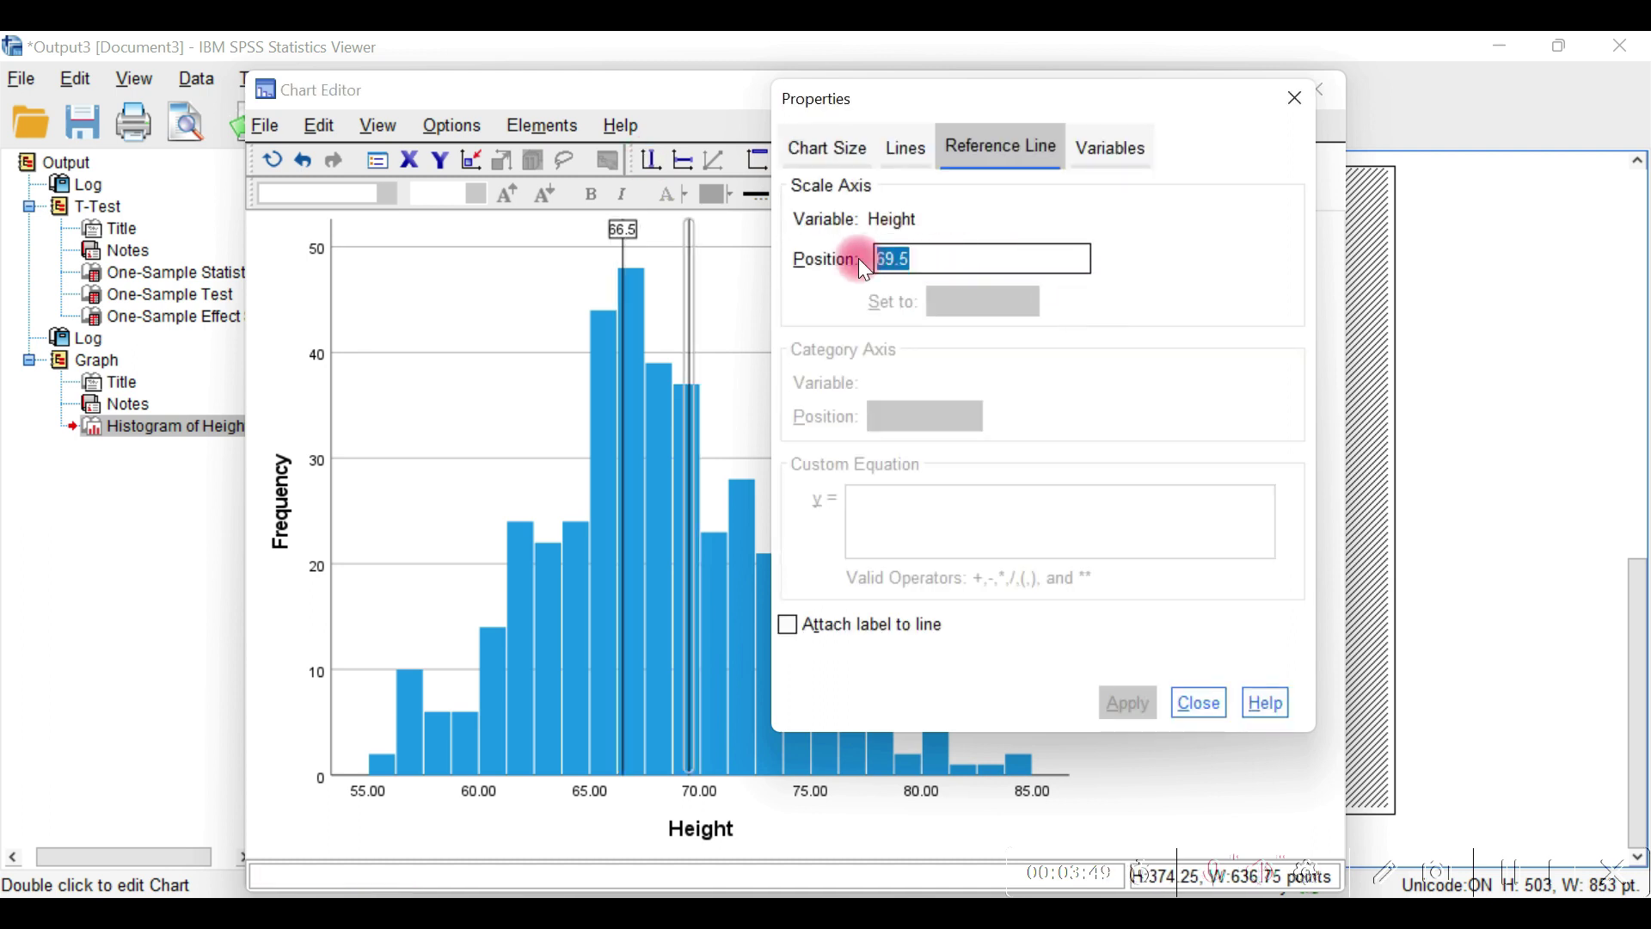
{"action": "type", "text": "68"}
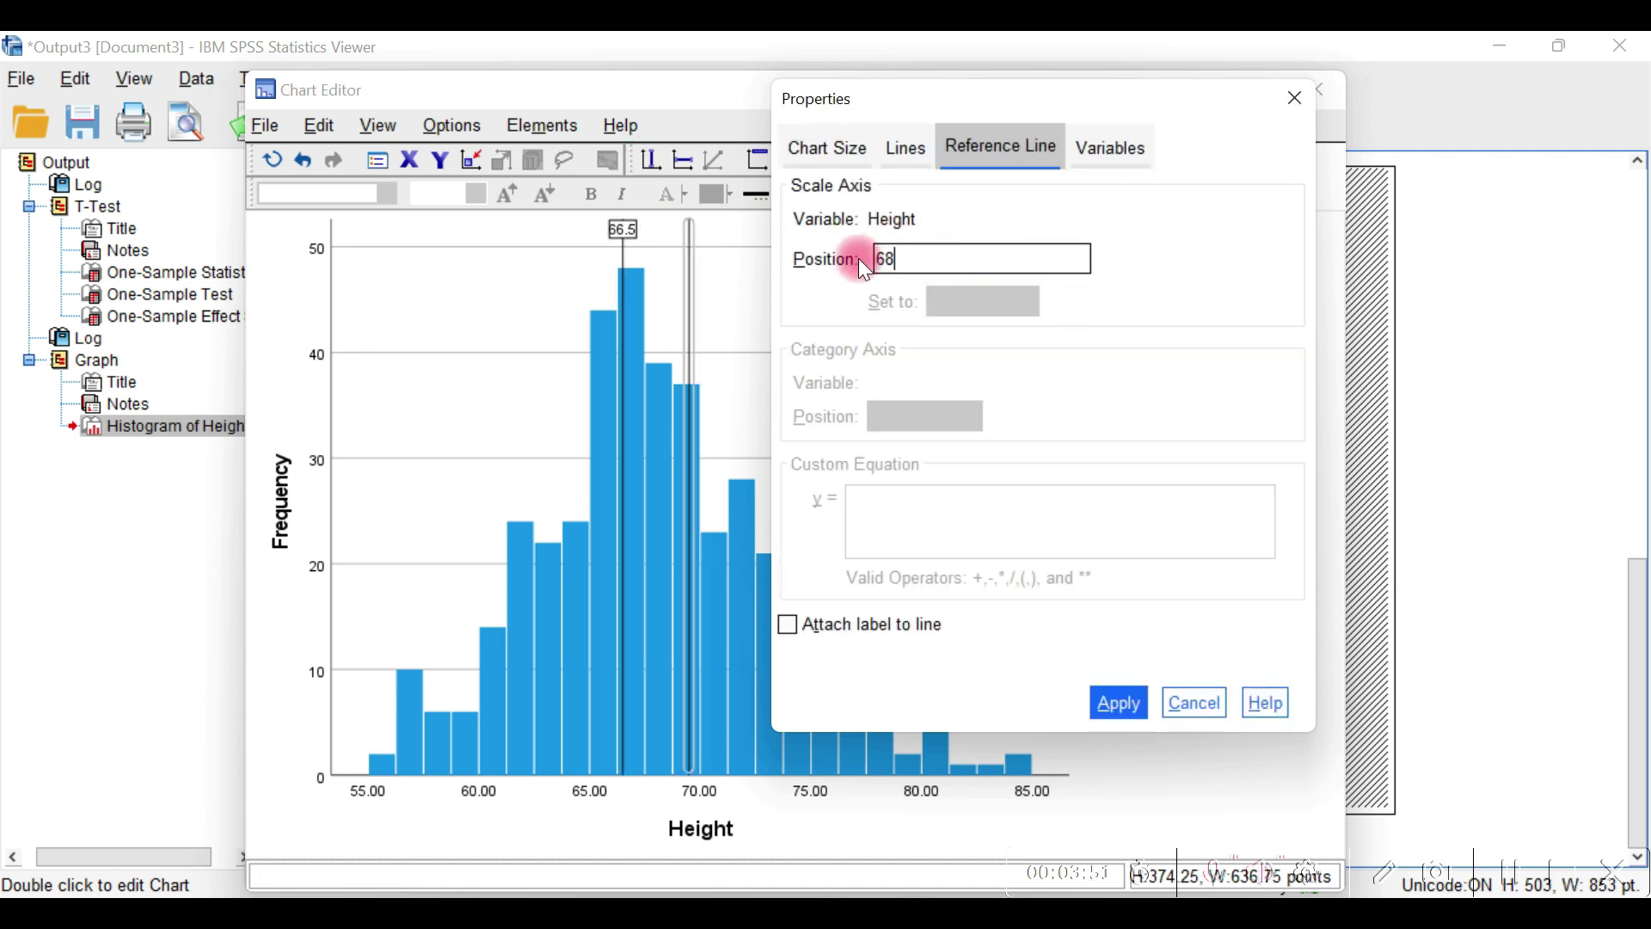
{"action": "type", "text": ".03"}
{"action": "left_click", "coordinate": [784, 624]}
{"action": "left_click", "coordinate": [1105, 698]}
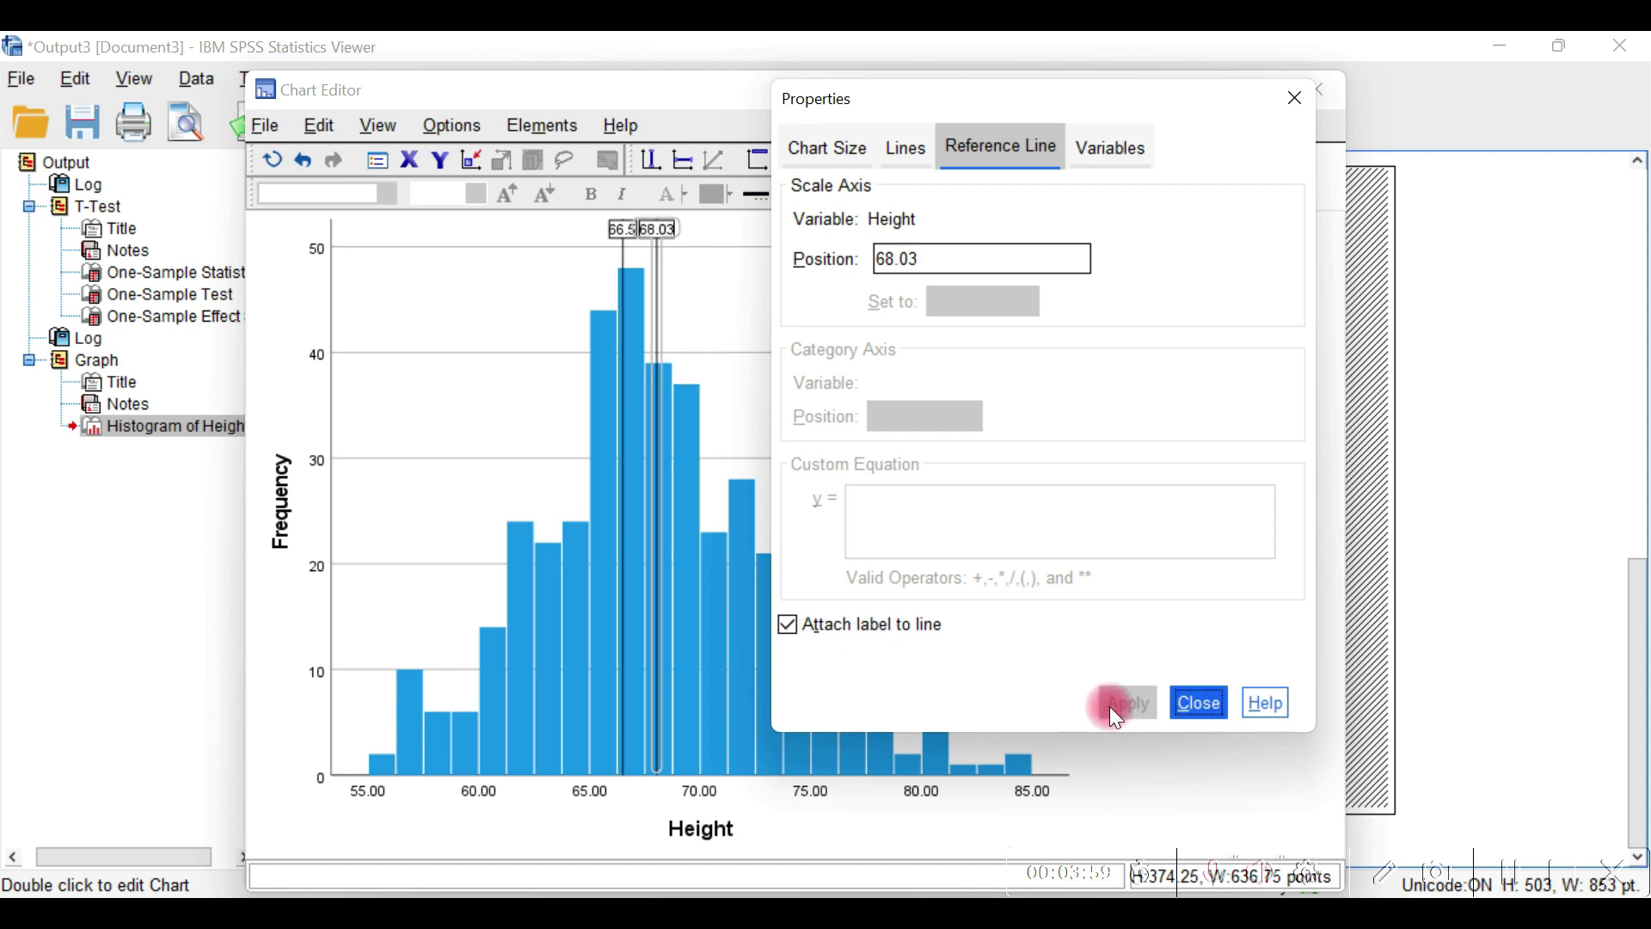
{"action": "left_click", "coordinate": [1203, 705]}
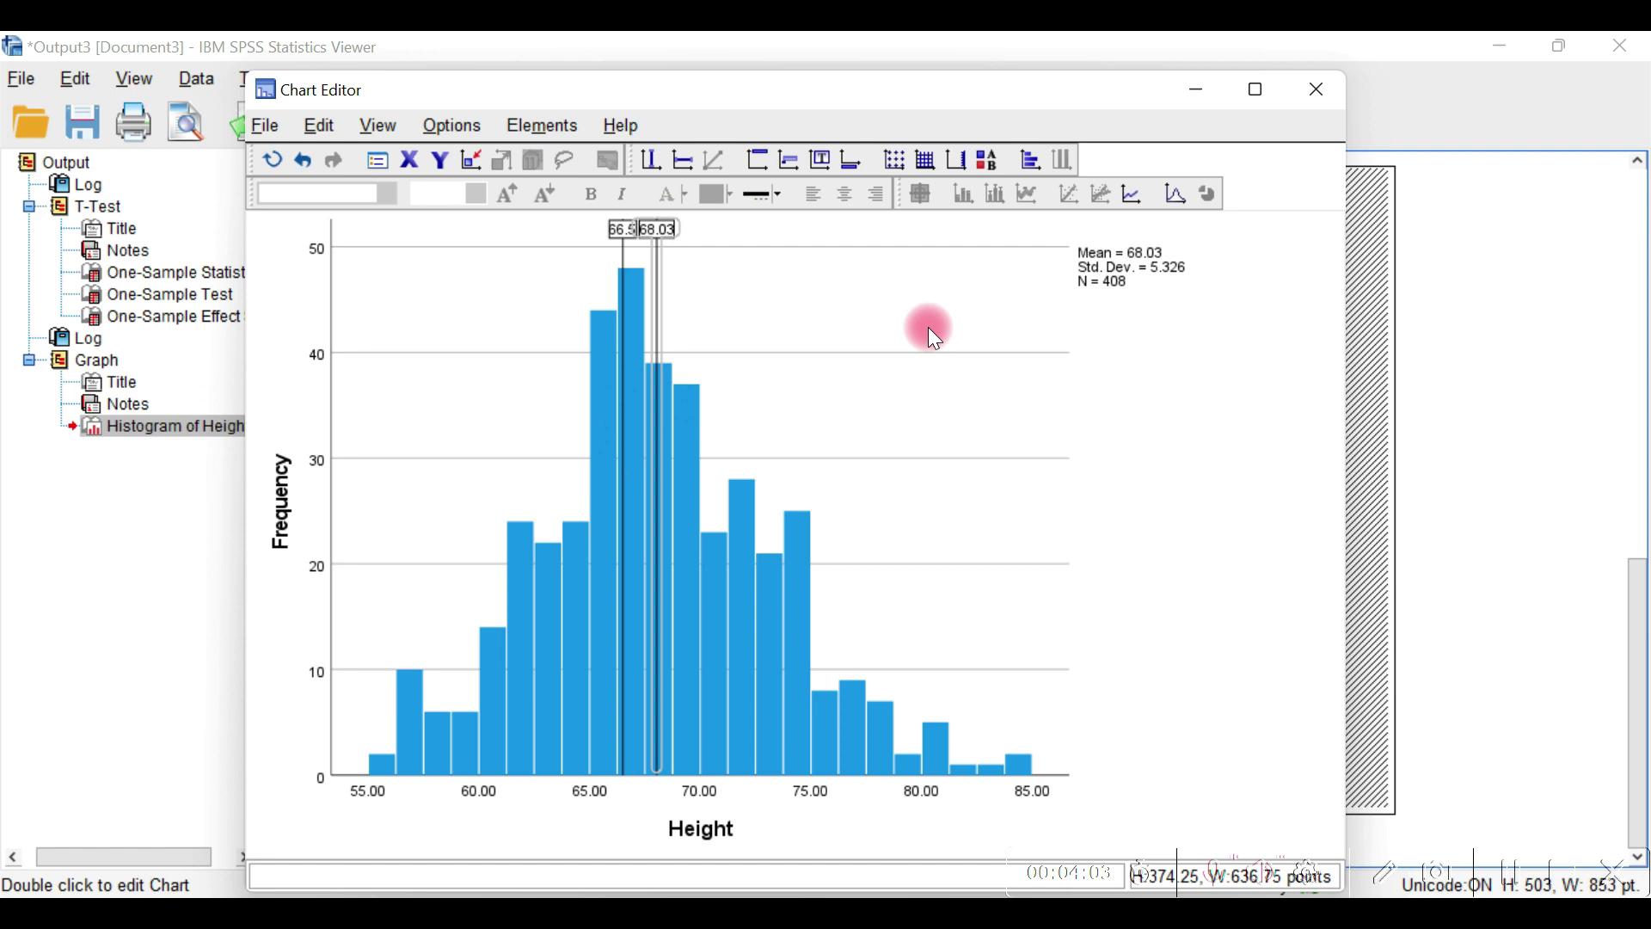
Step: Close the chart editor and return to the t test tables in the output
{"action": "left_click", "coordinate": [625, 375]}
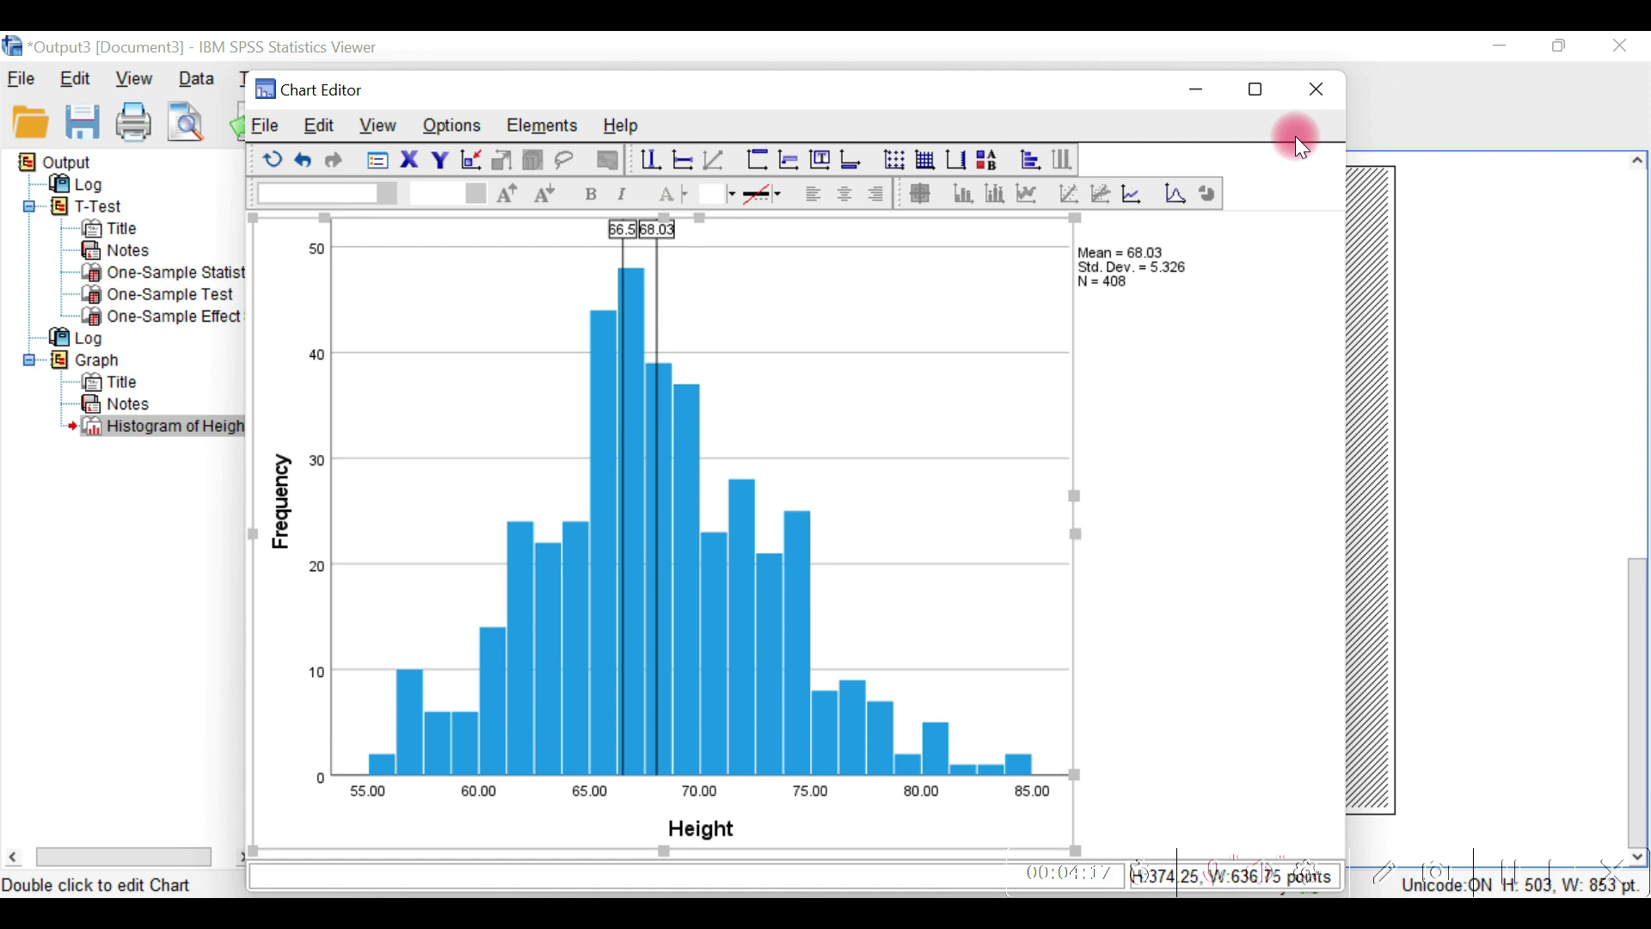
{"action": "left_click", "coordinate": [1318, 90]}
{"action": "left_click", "coordinate": [1478, 441]}
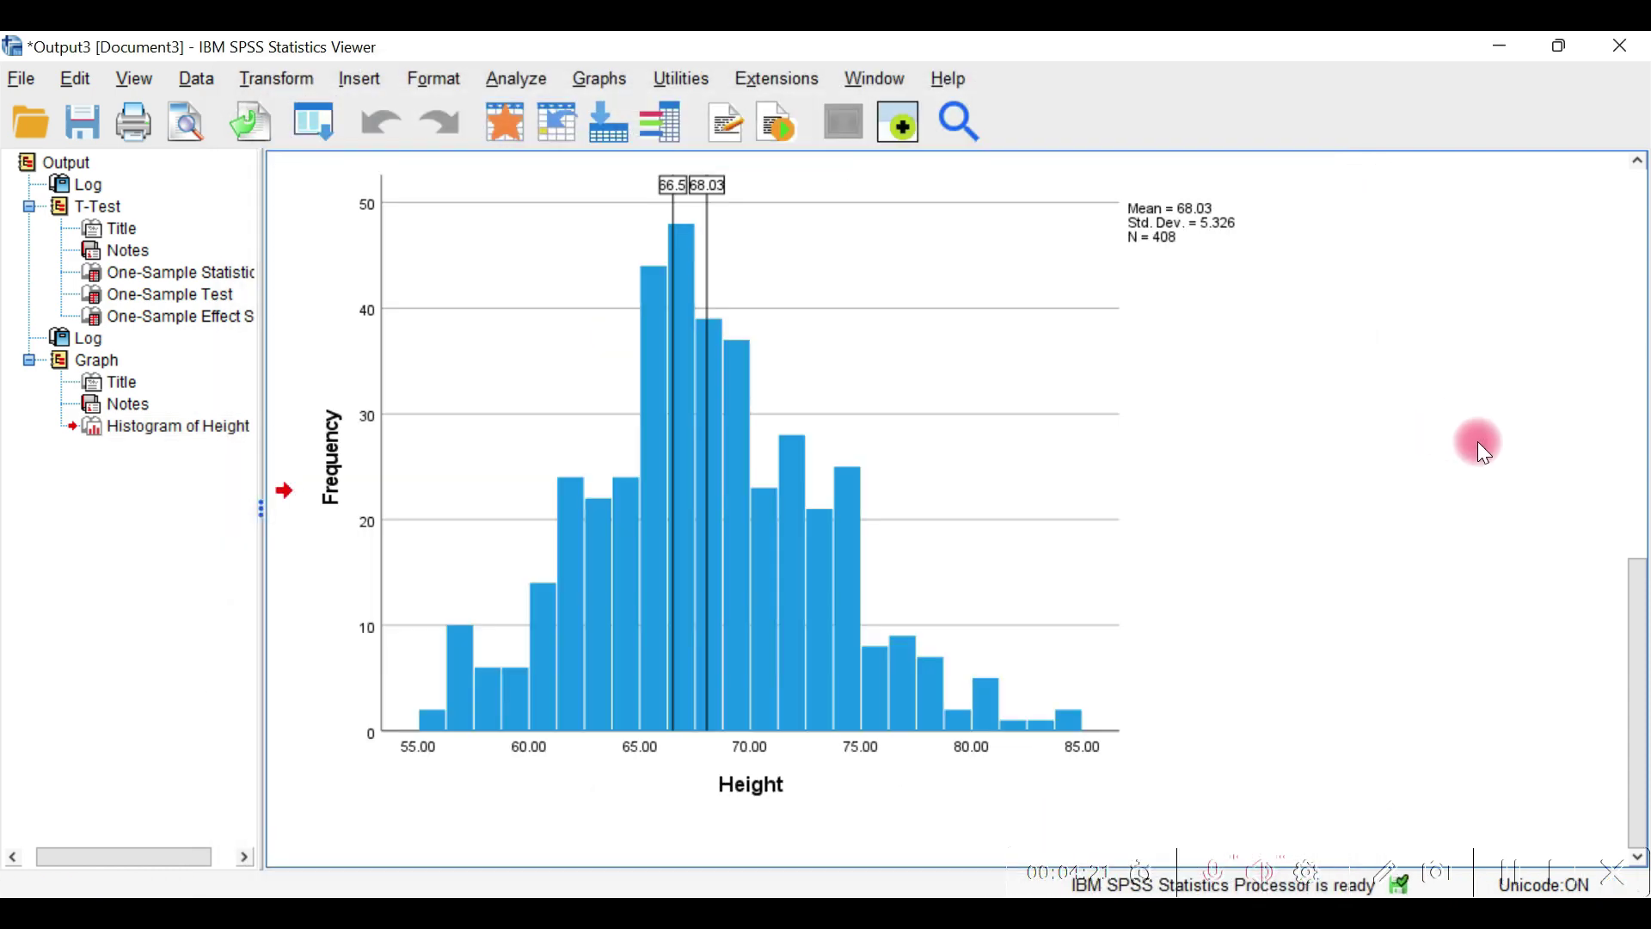
{"action": "left_click_drag", "start_coordinate": [1643, 675], "coordinate": [1643, 641]}
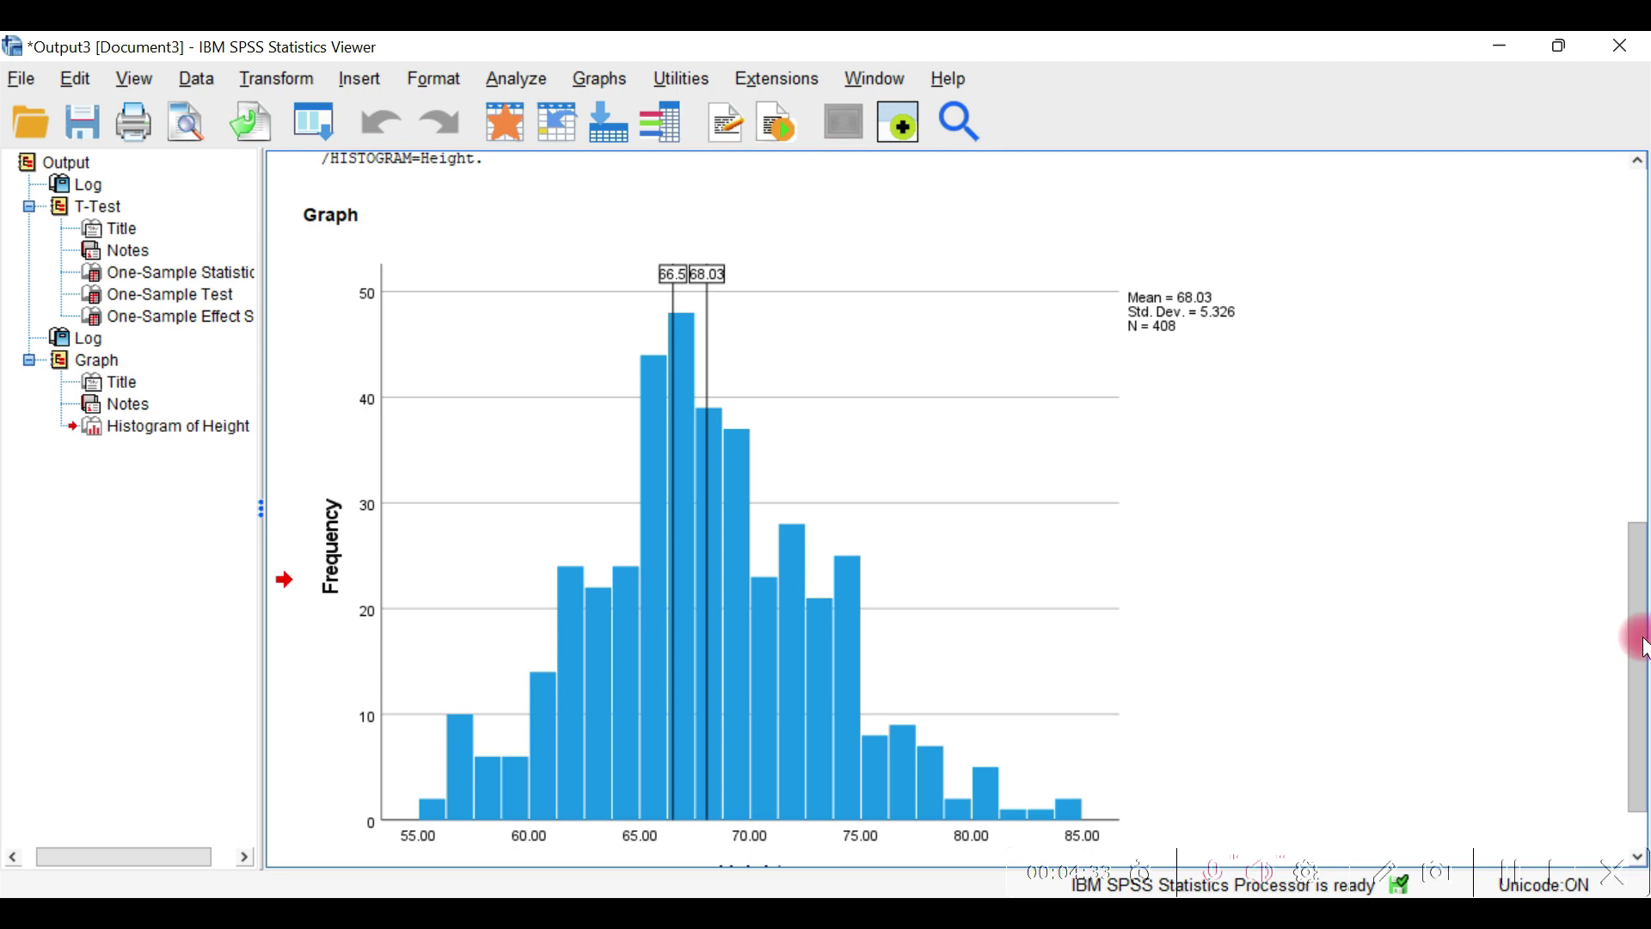
{"action": "left_click_drag", "start_coordinate": [1643, 640], "coordinate": [1643, 370]}
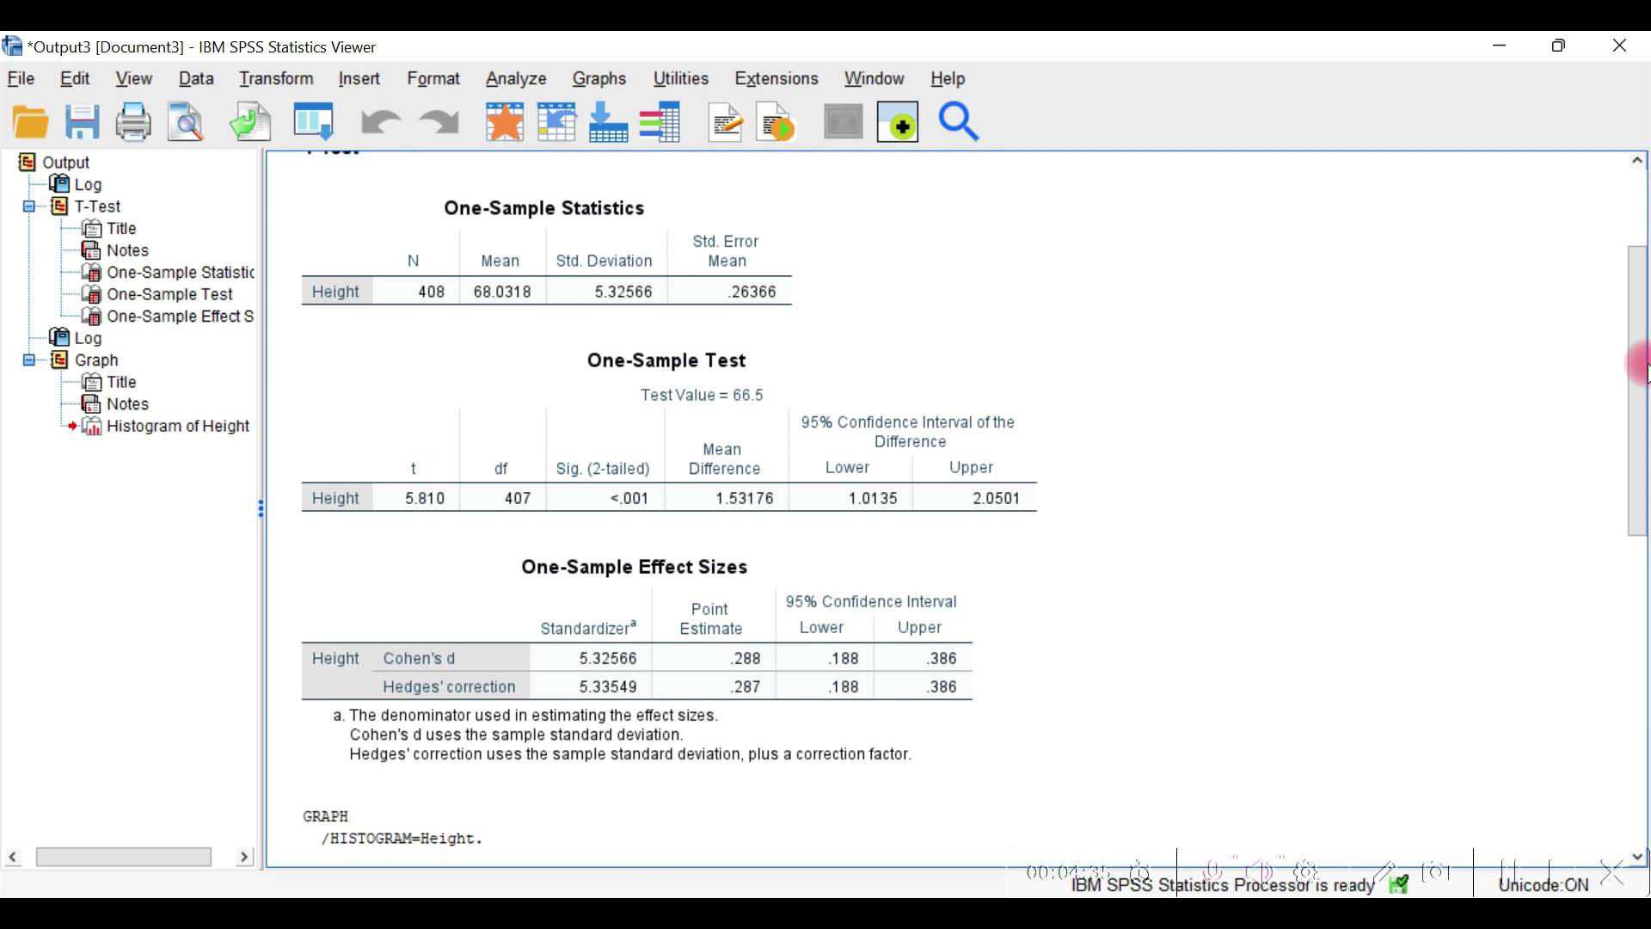